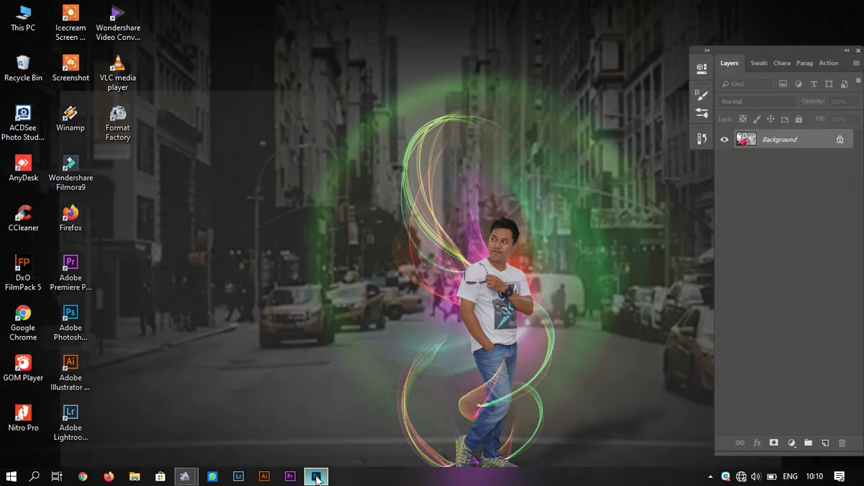
Step: Start a Pen path at the leg's left edge and trace it along the trouser edge
{"action": "left_click_drag", "start_coordinate": [325, 298], "coordinate": [199, 248]}
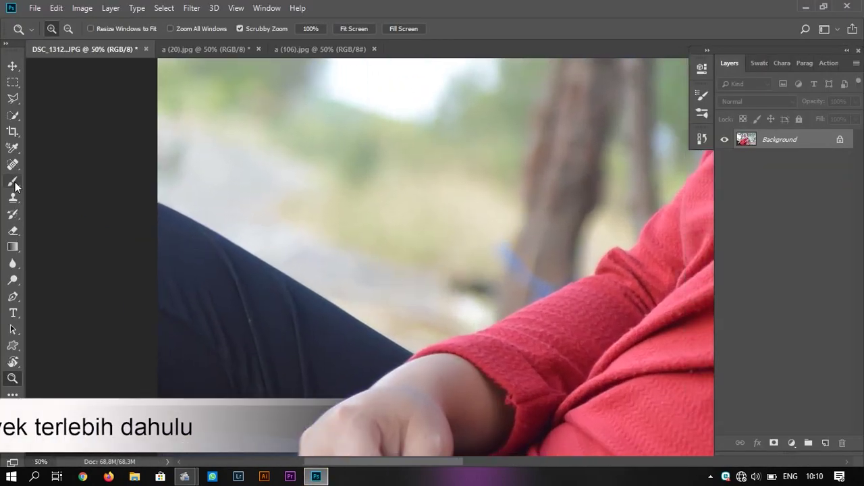
{"action": "left_click", "coordinate": [12, 296]}
{"action": "key", "text": "z"}
{"action": "left_click", "coordinate": [205, 255]}
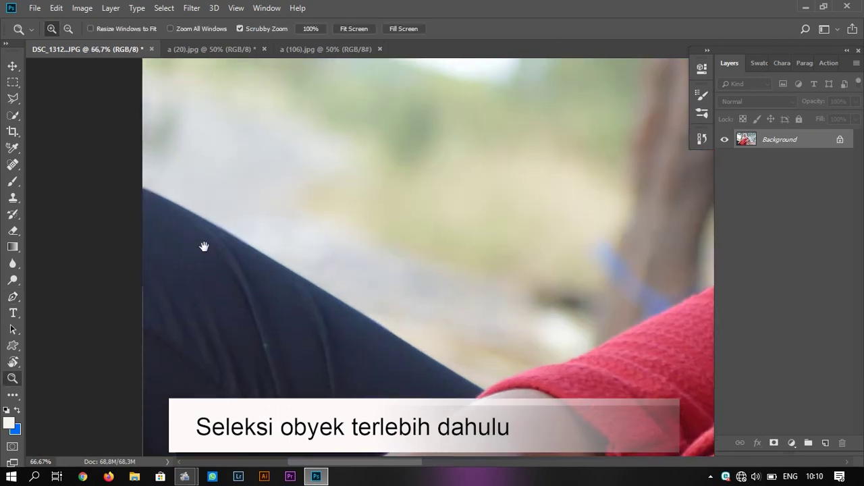
{"action": "left_click", "coordinate": [182, 236]}
{"action": "left_click", "coordinate": [120, 172]}
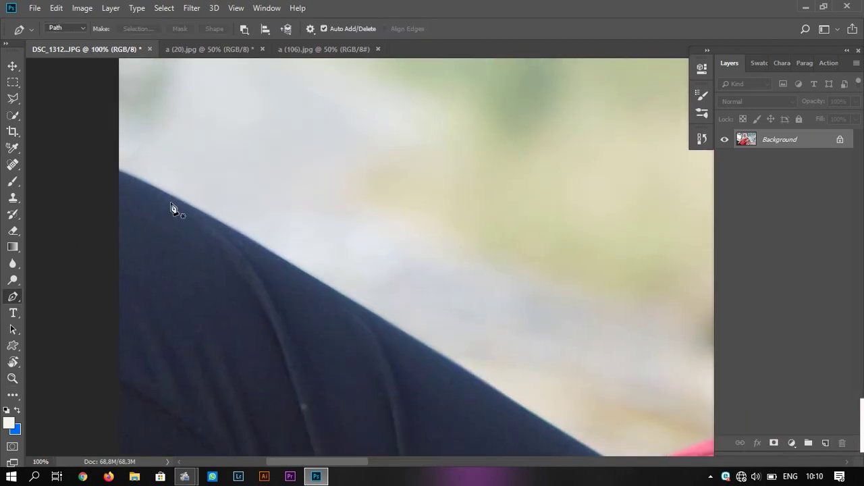
{"action": "key", "text": "ctrl+minus"}
{"action": "left_click_drag", "start_coordinate": [277, 221], "coordinate": [216, 135]}
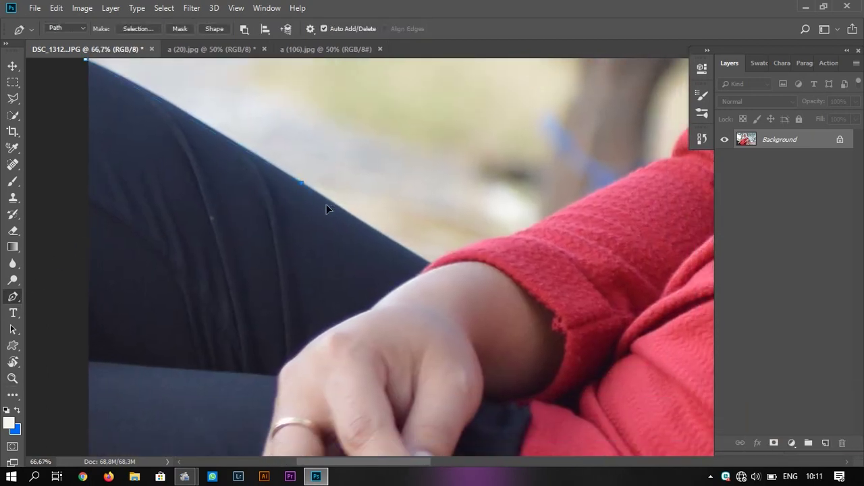
{"action": "left_click", "coordinate": [403, 249]}
{"action": "left_click", "coordinate": [429, 264]}
Step: Zoom to 200% and continue the path up along the red sleeve edge
{"action": "key", "text": "z"}
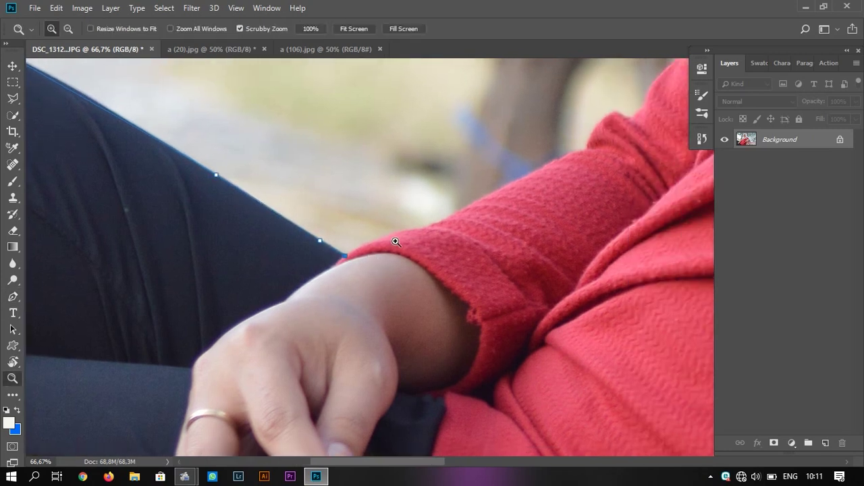
{"action": "left_click", "coordinate": [361, 270]}
{"action": "left_click_drag", "start_coordinate": [361, 270], "coordinate": [325, 267]}
{"action": "key", "text": "p"}
{"action": "left_click", "coordinate": [330, 206]}
{"action": "left_click_drag", "start_coordinate": [382, 196], "coordinate": [318, 237]}
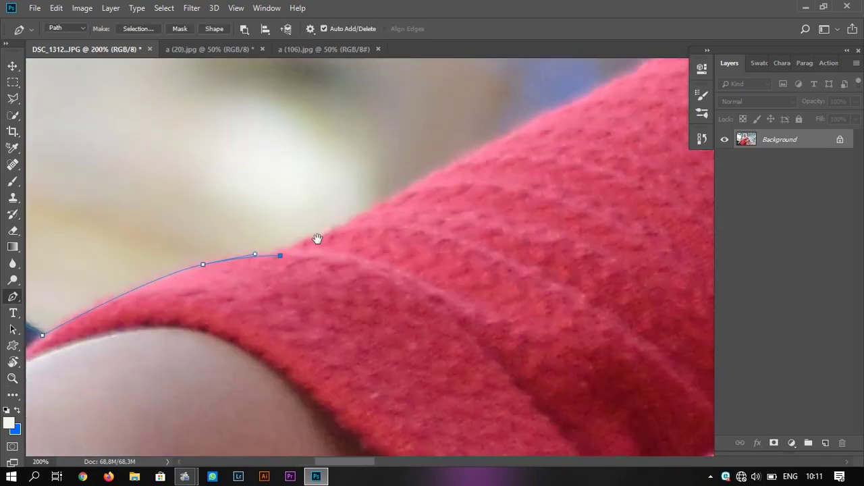
{"action": "left_click", "coordinate": [386, 181]}
{"action": "key", "text": "ctrl+minus"}
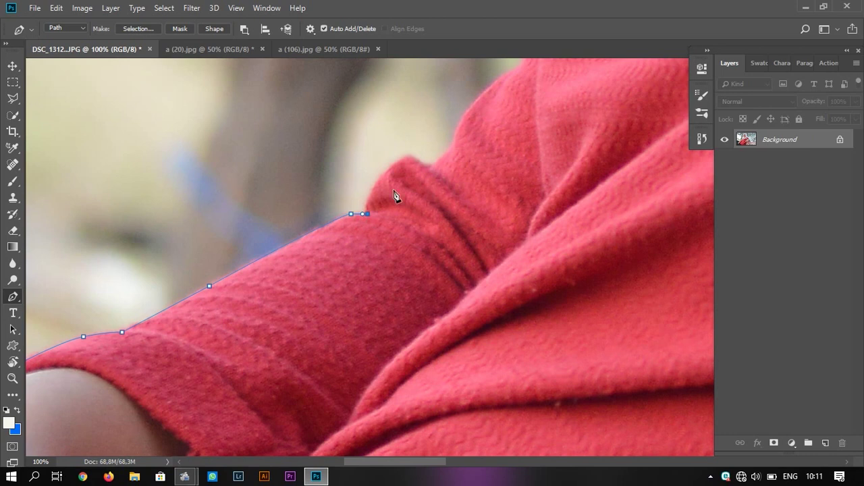
{"action": "left_click_drag", "start_coordinate": [395, 195], "coordinate": [362, 226]}
Step: Extend the path along the sweater edge up onto the shoulder
{"action": "left_click", "coordinate": [387, 193]}
{"action": "left_click", "coordinate": [402, 203]}
{"action": "left_click", "coordinate": [410, 183]}
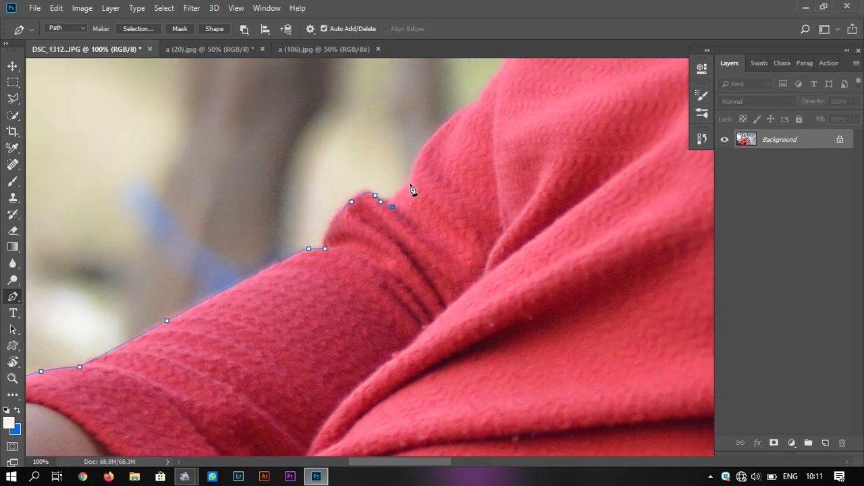
{"action": "mouse_move", "coordinate": [475, 109]}
{"action": "left_mouse_down"}
{"action": "mouse_move", "coordinate": [365, 199]}
{"action": "mouse_move", "coordinate": [424, 171]}
{"action": "left_mouse_up"}
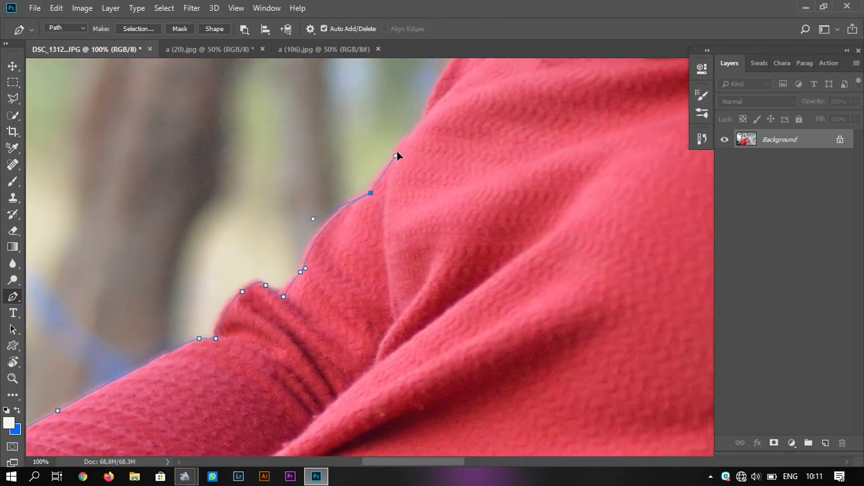
{"action": "left_click", "coordinate": [412, 135]}
{"action": "left_click", "coordinate": [423, 123]}
Step: Carry the path past the sweater-scarf join with curved points up the headscarf
{"action": "left_click_drag", "start_coordinate": [432, 121], "coordinate": [301, 263]}
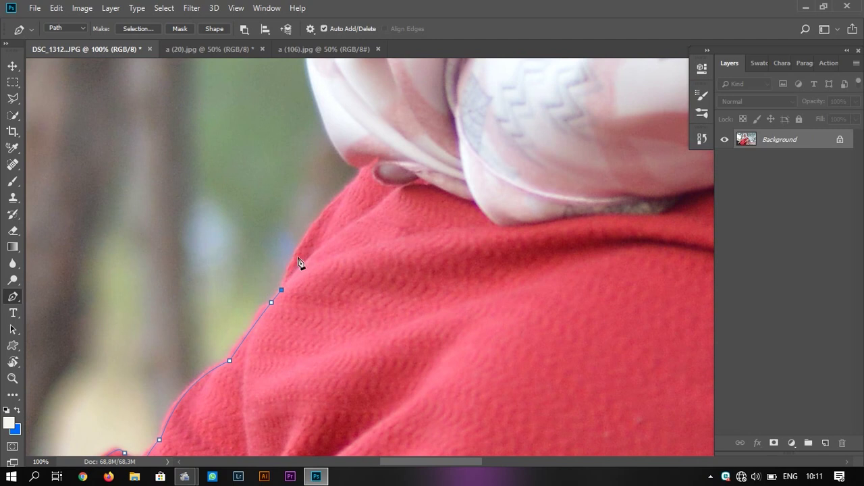
{"action": "left_click", "coordinate": [356, 179]}
{"action": "left_click", "coordinate": [363, 166]}
{"action": "mouse_move", "coordinate": [335, 133]}
{"action": "left_mouse_down"}
{"action": "mouse_move", "coordinate": [328, 256]}
{"action": "mouse_move", "coordinate": [298, 189]}
{"action": "mouse_move", "coordinate": [297, 328]}
{"action": "left_mouse_up"}
{"action": "left_click_drag", "start_coordinate": [282, 201], "coordinate": [291, 150]}
Step: Trace curved path points up the headscarf edge and over its top
{"action": "key", "text": "alt+space"}
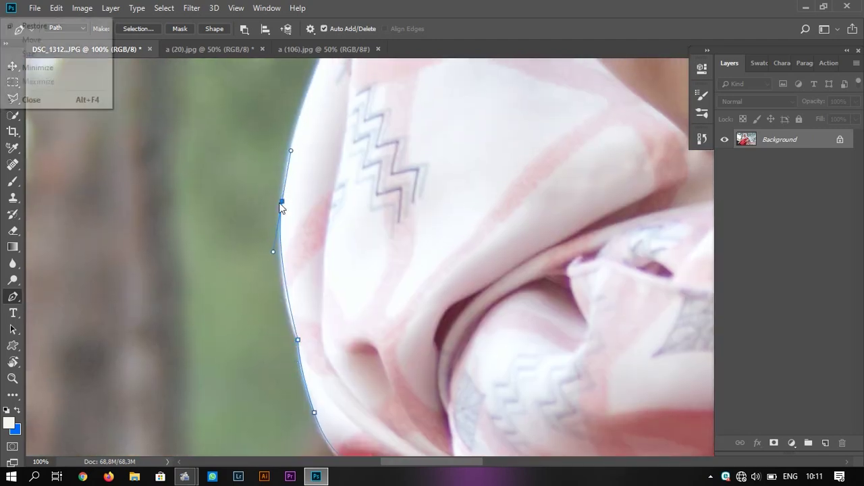
{"action": "mouse_move", "coordinate": [282, 207]}
{"action": "left_mouse_down"}
{"action": "mouse_move", "coordinate": [260, 293]}
{"action": "mouse_move", "coordinate": [294, 181]}
{"action": "left_mouse_up"}
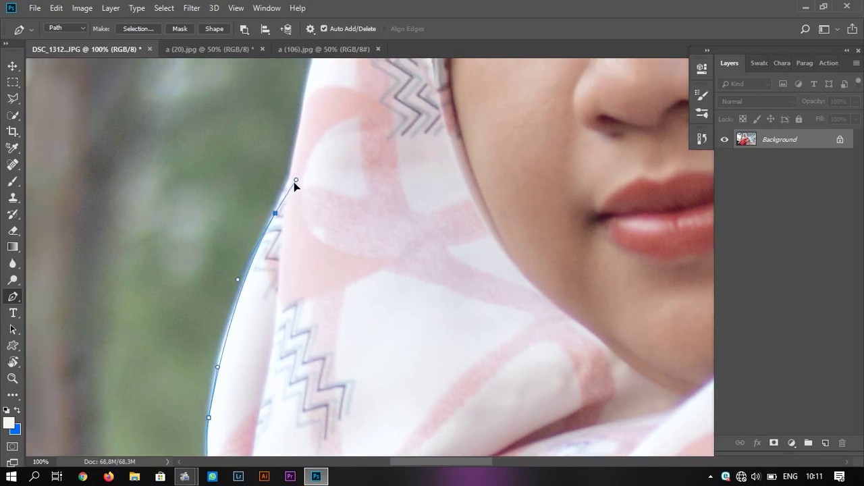
{"action": "mouse_move", "coordinate": [306, 137]}
{"action": "left_mouse_down"}
{"action": "mouse_move", "coordinate": [276, 233]}
{"action": "mouse_move", "coordinate": [292, 152]}
{"action": "mouse_move", "coordinate": [270, 274]}
{"action": "left_mouse_up"}
{"action": "left_click", "coordinate": [258, 256]}
{"action": "mouse_move", "coordinate": [304, 196]}
{"action": "left_mouse_down"}
{"action": "mouse_move", "coordinate": [328, 158]}
{"action": "mouse_move", "coordinate": [226, 304]}
{"action": "left_mouse_up"}
{"action": "mouse_move", "coordinate": [224, 245]}
{"action": "left_mouse_down"}
{"action": "mouse_move", "coordinate": [249, 206]}
{"action": "mouse_move", "coordinate": [225, 273]}
{"action": "left_mouse_up"}
{"action": "left_click_drag", "start_coordinate": [318, 173], "coordinate": [374, 141]}
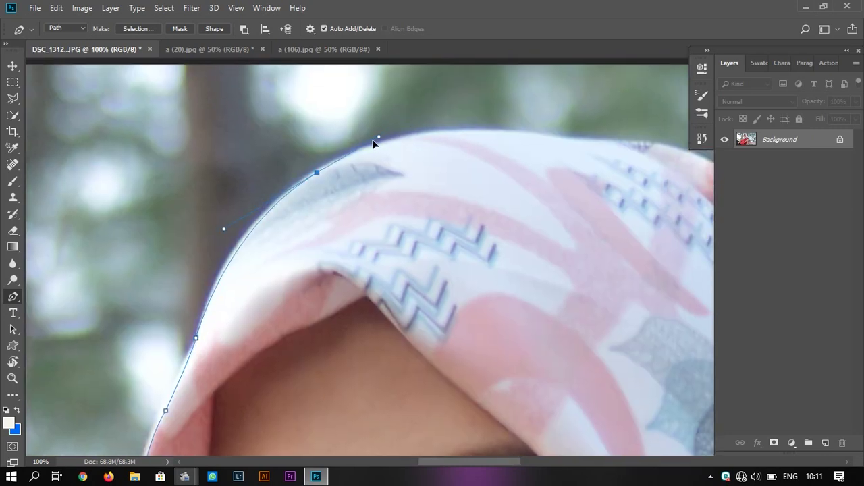
{"action": "left_click_drag", "start_coordinate": [480, 177], "coordinate": [271, 229]}
{"action": "mouse_move", "coordinate": [333, 183]}
{"action": "left_mouse_down"}
{"action": "mouse_move", "coordinate": [432, 197]}
{"action": "mouse_move", "coordinate": [320, 163]}
{"action": "left_mouse_up"}
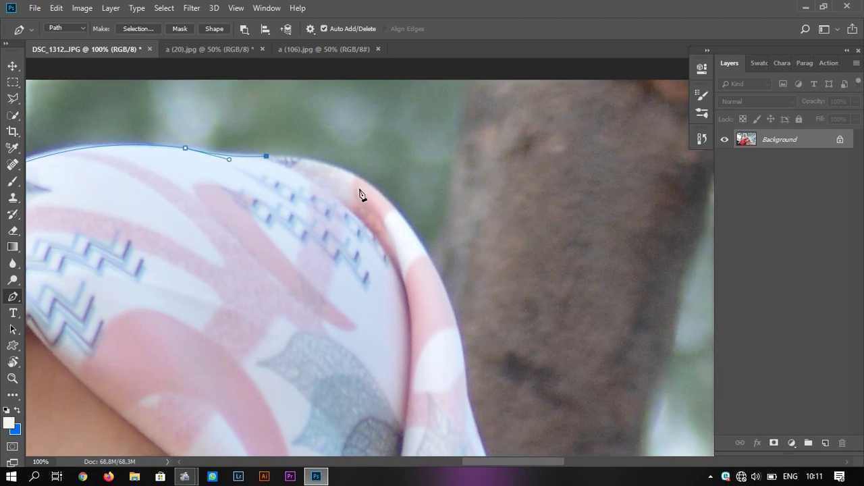
{"action": "mouse_move", "coordinate": [396, 212]}
{"action": "left_mouse_down"}
{"action": "mouse_move", "coordinate": [425, 255]}
{"action": "mouse_move", "coordinate": [407, 178]}
{"action": "left_mouse_up"}
Step: Continue the path down the headscarf's far side toward the arm
{"action": "left_click", "coordinate": [403, 171]}
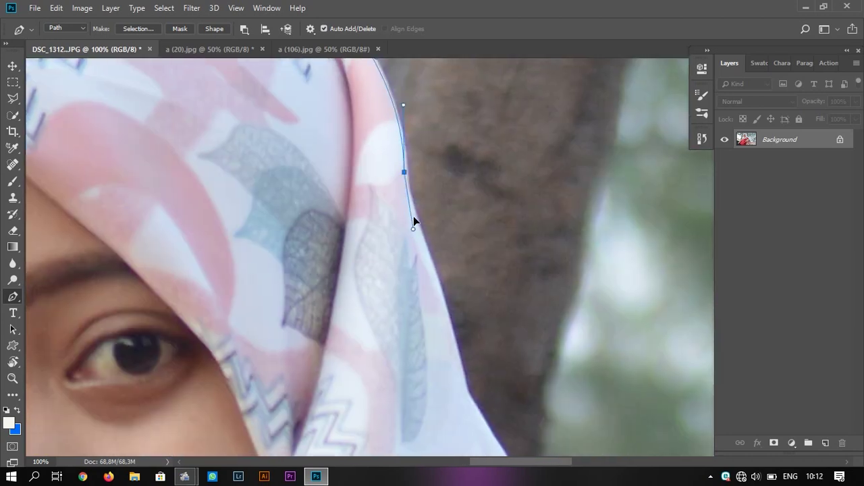
{"action": "left_click", "coordinate": [413, 212]}
{"action": "left_click_drag", "start_coordinate": [462, 299], "coordinate": [402, 170]}
{"action": "left_click", "coordinate": [396, 239]}
{"action": "left_click", "coordinate": [405, 280]}
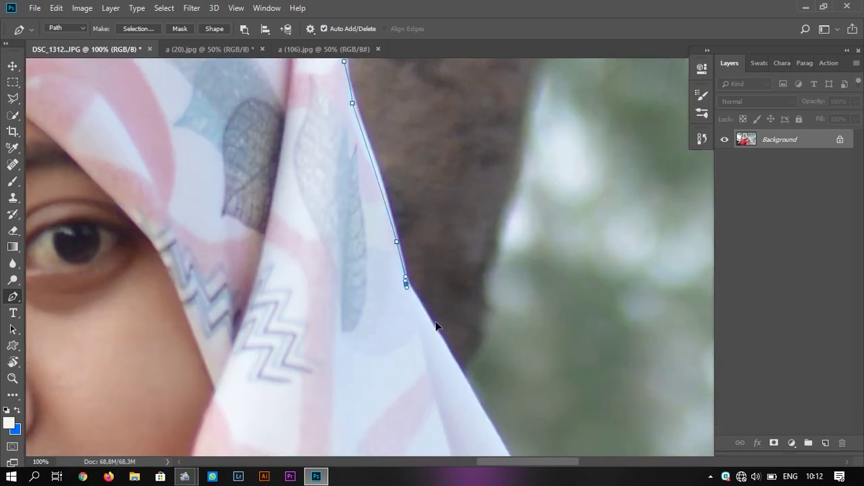
{"action": "left_click_drag", "start_coordinate": [438, 328], "coordinate": [332, 155]}
{"action": "left_click", "coordinate": [390, 258]}
{"action": "left_click_drag", "start_coordinate": [428, 313], "coordinate": [370, 233]}
{"action": "left_click", "coordinate": [363, 216]}
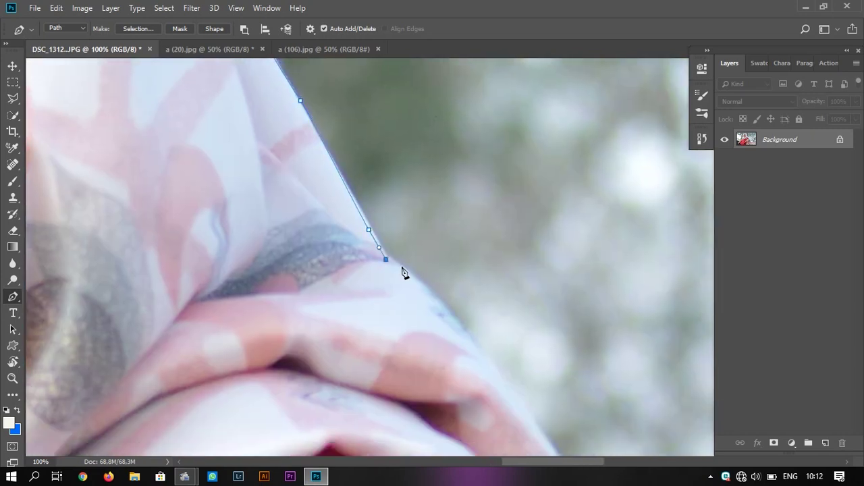
{"action": "left_click_drag", "start_coordinate": [489, 322], "coordinate": [436, 227]}
{"action": "mouse_move", "coordinate": [451, 278]}
{"action": "left_mouse_down"}
{"action": "mouse_move", "coordinate": [492, 343]}
{"action": "mouse_move", "coordinate": [455, 173]}
{"action": "left_mouse_up"}
{"action": "left_click_drag", "start_coordinate": [482, 241], "coordinate": [489, 297]}
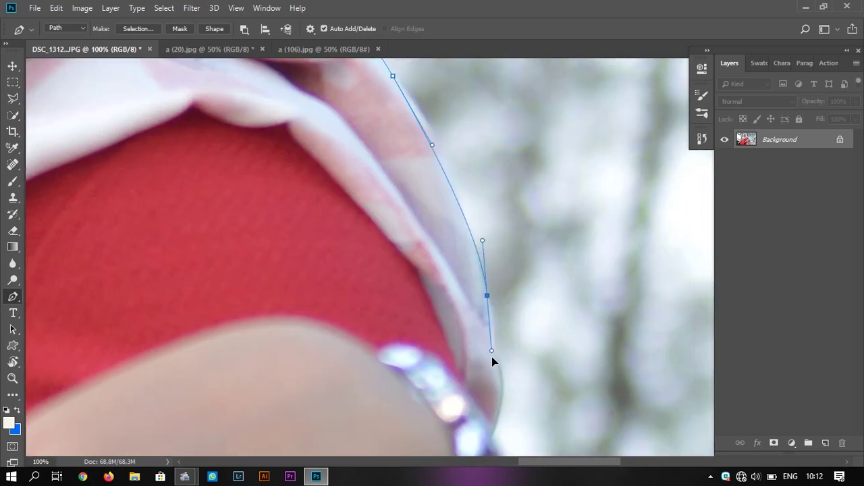
Step: Extend the path past the bracelet and down the sleeve, then zoom out to 25%
{"action": "left_click_drag", "start_coordinate": [493, 358], "coordinate": [478, 179]}
{"action": "left_click", "coordinate": [478, 215]}
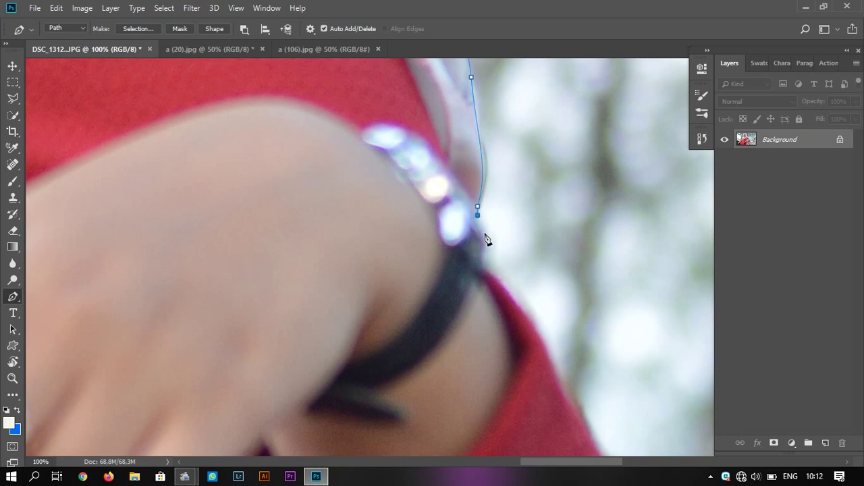
{"action": "left_click_drag", "start_coordinate": [551, 328], "coordinate": [406, 169]}
{"action": "left_click_drag", "start_coordinate": [403, 223], "coordinate": [412, 260]}
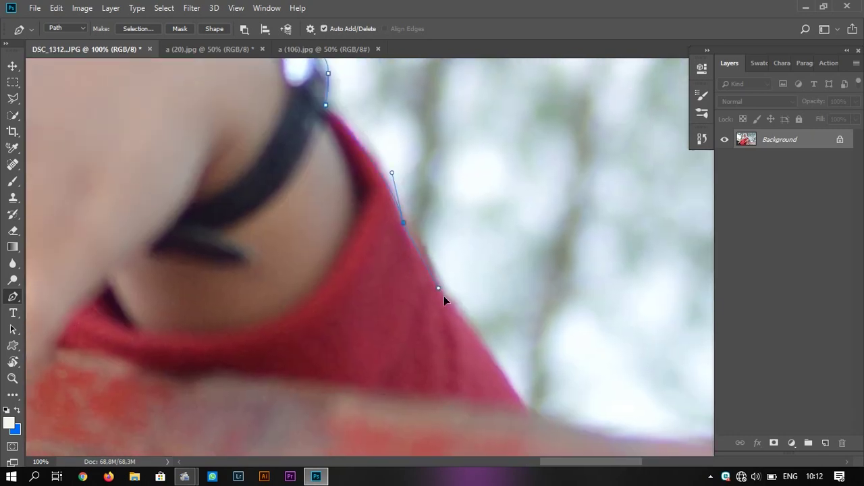
{"action": "left_click_drag", "start_coordinate": [444, 296], "coordinate": [424, 189]}
{"action": "left_click_drag", "start_coordinate": [486, 253], "coordinate": [263, 237]}
{"action": "left_click", "coordinate": [462, 264], "text": "ctrl+alt"}
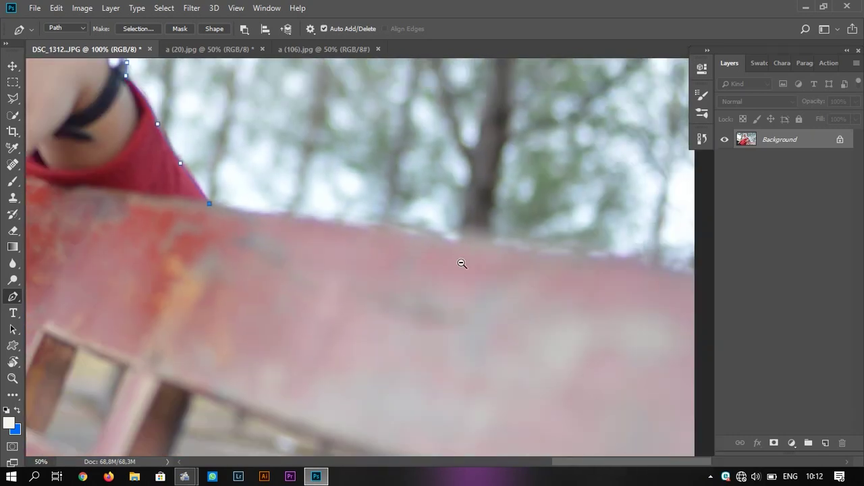
{"action": "left_click", "coordinate": [461, 263], "text": "ctrl+alt"}
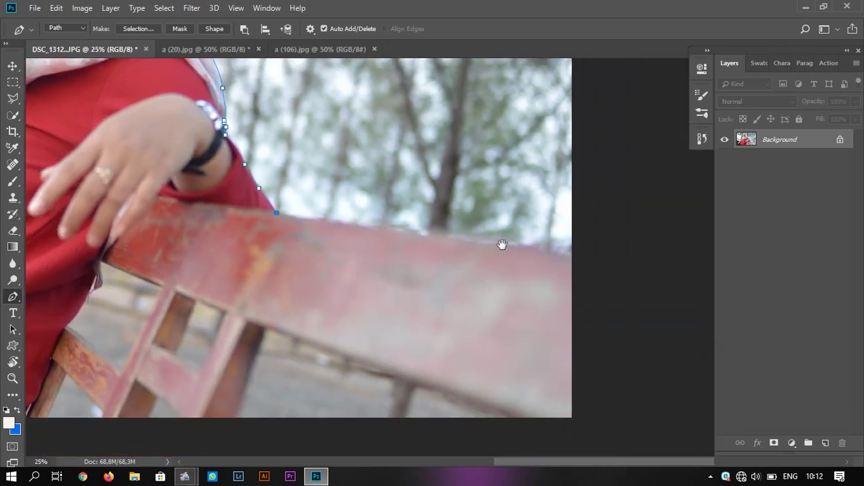
Step: Place path points outside the photo's right edge and around the bench slats
{"action": "left_click", "coordinate": [578, 269]}
{"action": "left_click_drag", "start_coordinate": [579, 269], "coordinate": [536, 179]}
{"action": "left_click", "coordinate": [528, 273]}
{"action": "left_click", "coordinate": [478, 253]}
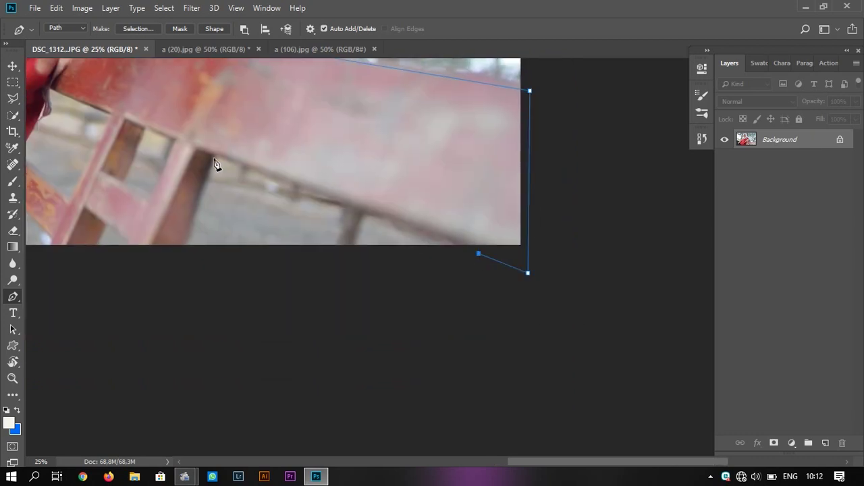
{"action": "left_click_drag", "start_coordinate": [216, 166], "coordinate": [328, 201]}
{"action": "left_click", "coordinate": [361, 137]}
{"action": "left_click", "coordinate": [323, 245]}
{"action": "left_click", "coordinate": [264, 245]}
{"action": "left_click", "coordinate": [276, 227]}
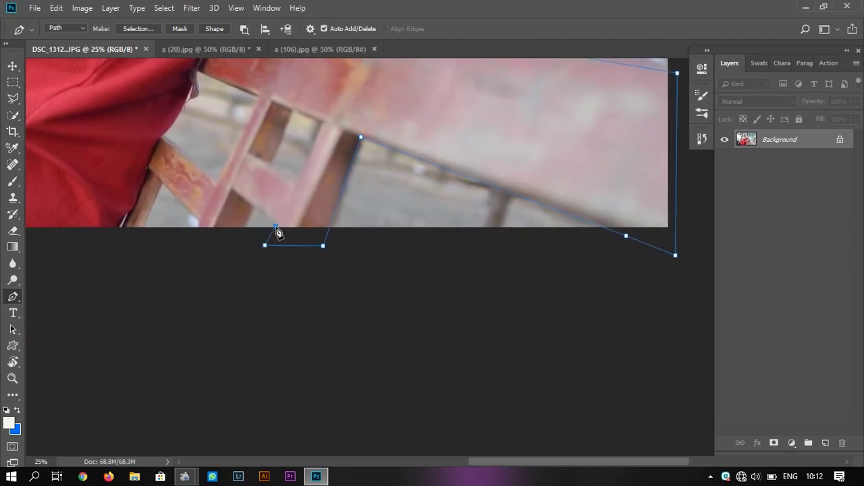
{"action": "left_click", "coordinate": [253, 207]}
{"action": "left_click", "coordinate": [241, 234]}
Step: Wrap the path left below the bench and up beside the photo's left edge
{"action": "left_click_drag", "start_coordinate": [245, 239], "coordinate": [293, 247]}
{"action": "left_click", "coordinate": [239, 244]}
{"action": "left_click", "coordinate": [244, 232]}
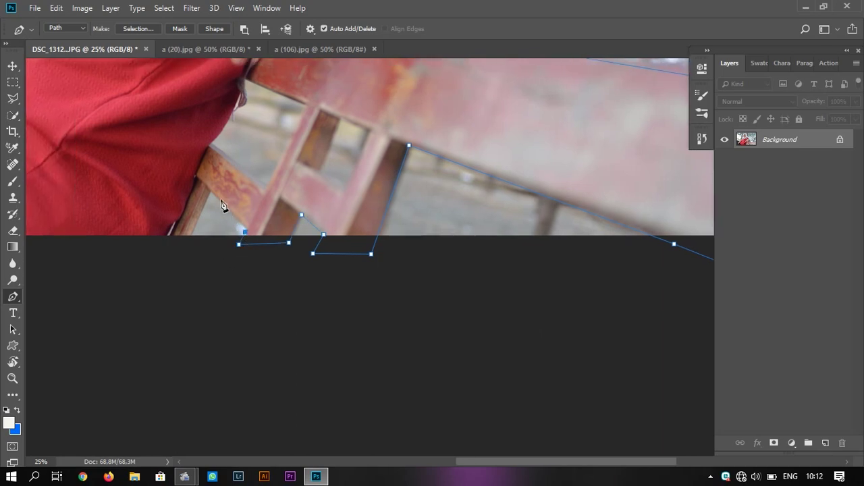
{"action": "left_click", "coordinate": [210, 191]}
{"action": "left_click", "coordinate": [188, 241]}
{"action": "left_click_drag", "start_coordinate": [129, 298], "coordinate": [478, 296]}
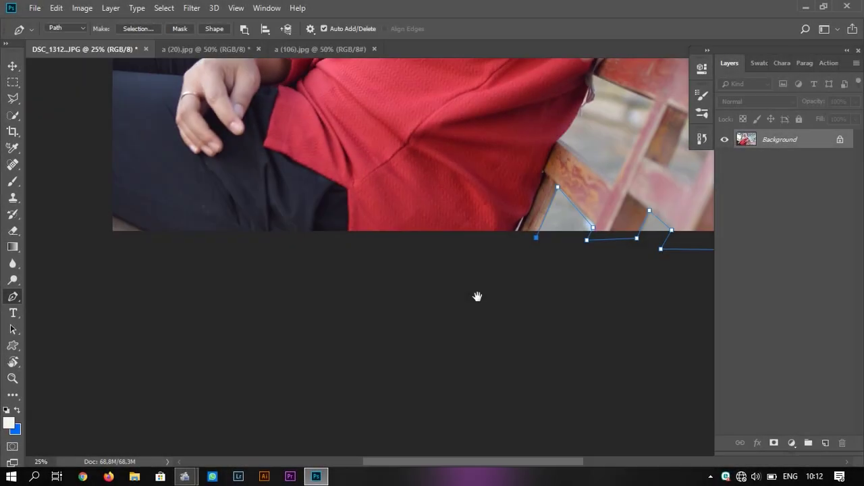
{"action": "left_click_drag", "start_coordinate": [198, 297], "coordinate": [313, 318]}
{"action": "left_click", "coordinate": [196, 299]}
{"action": "left_click_drag", "start_coordinate": [243, 180], "coordinate": [264, 362]}
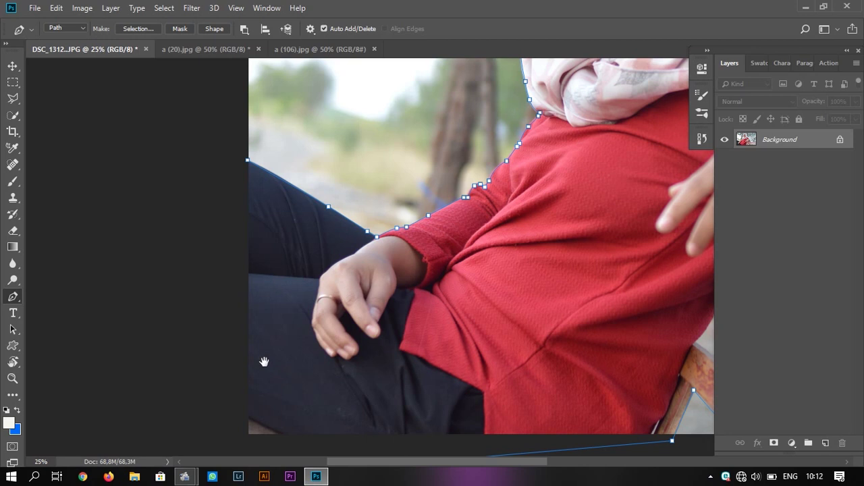
{"action": "left_click", "coordinate": [213, 205]}
Step: Convert the finished path into a selection with no feathering
{"action": "right_click", "coordinate": [325, 267]}
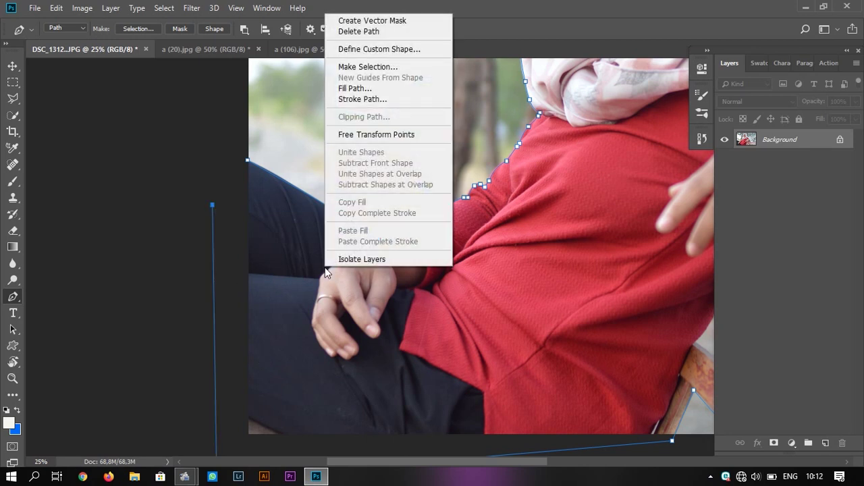
{"action": "left_click", "coordinate": [382, 67]}
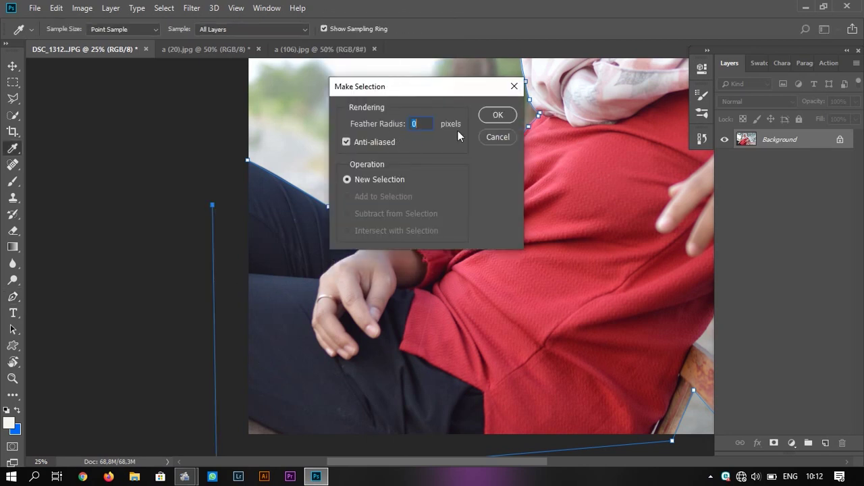
{"action": "left_click", "coordinate": [506, 118]}
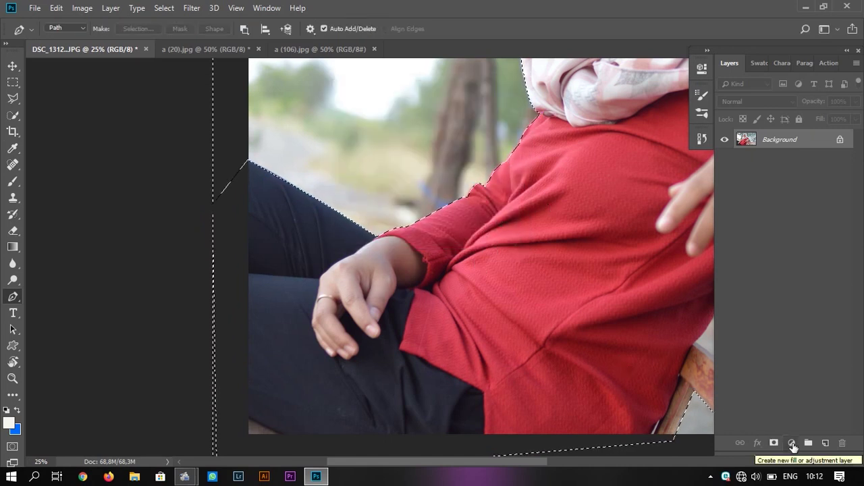
Step: Add a layer mask from the selection to hide the background around the woman
{"action": "left_click", "coordinate": [773, 443]}
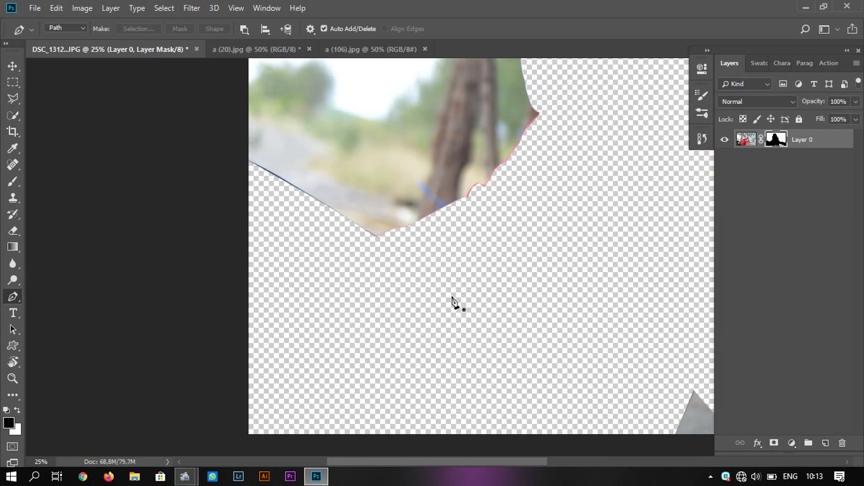
{"action": "key", "text": "ctrl+z"}
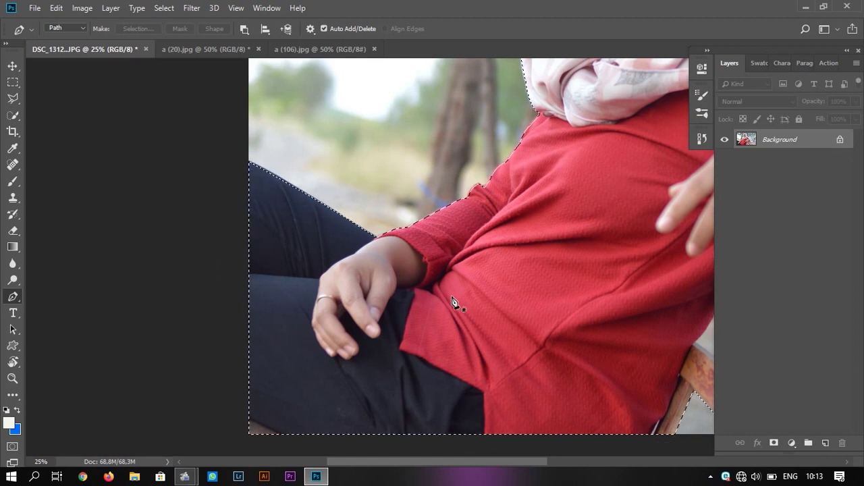
{"action": "left_click", "coordinate": [774, 443]}
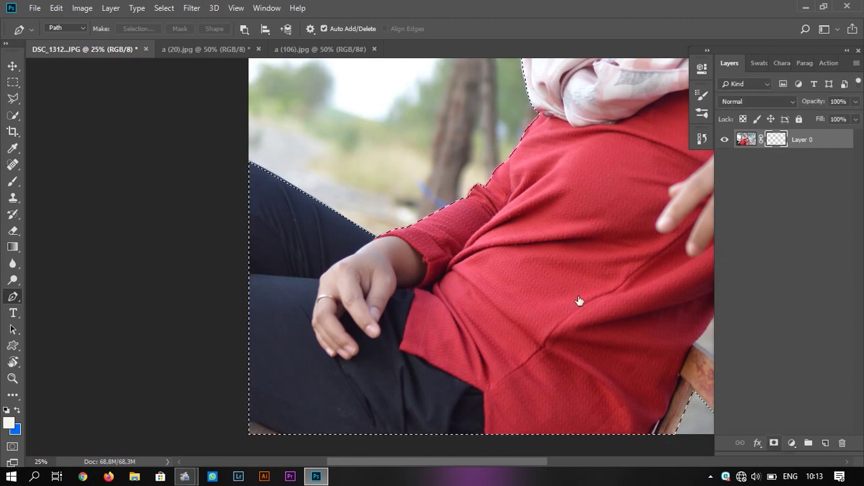
{"action": "scroll", "coordinate": [458, 210], "scroll_direction": "down", "scroll_amount": 2}
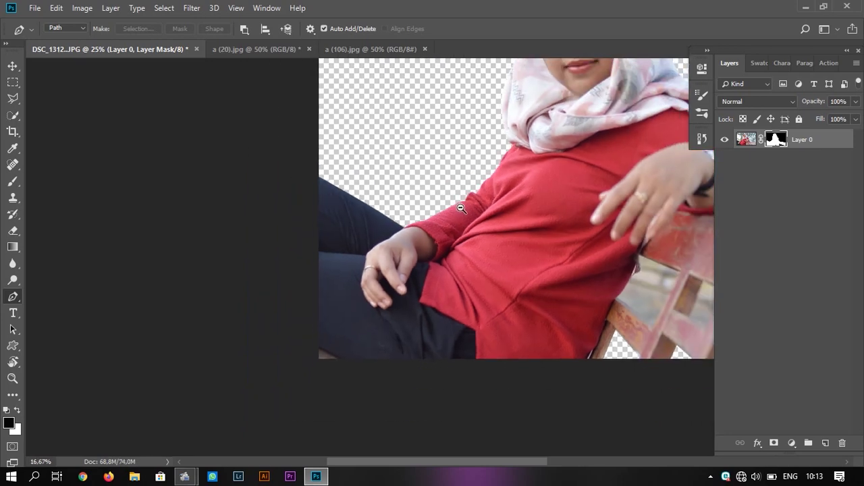
{"action": "scroll", "coordinate": [453, 206], "scroll_direction": "down", "scroll_amount": 2}
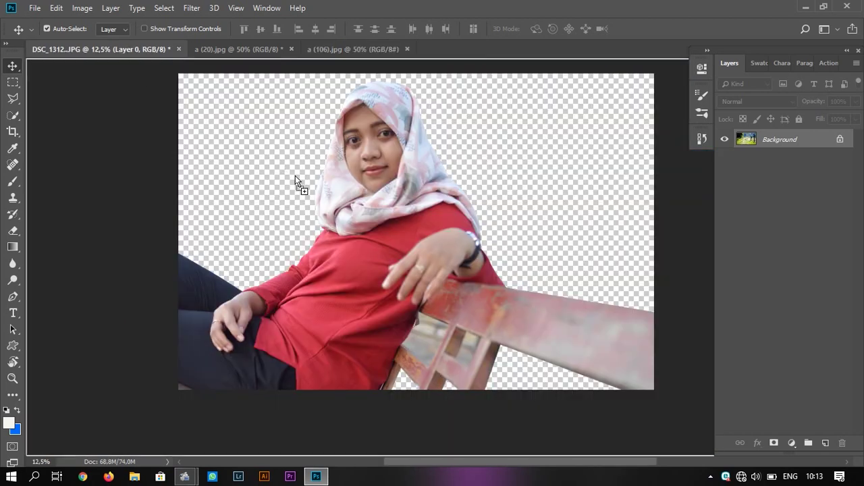
Step: Drop the field photo into the portrait, scale it to cover the canvas, and move it below Layer 0
{"action": "mouse_move", "coordinate": [122, 51]}
{"action": "left_mouse_down"}
{"action": "mouse_move", "coordinate": [307, 194]}
{"action": "mouse_move", "coordinate": [268, 135]}
{"action": "left_mouse_up"}
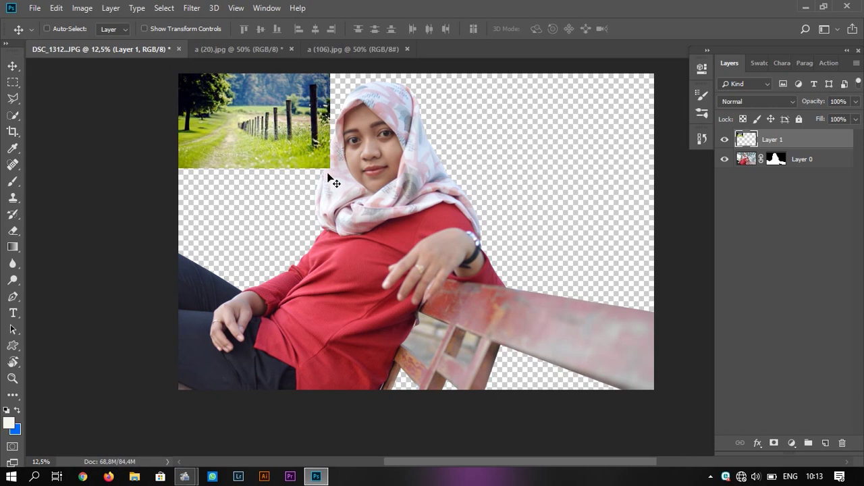
{"action": "key", "text": "ctrl+t"}
{"action": "left_click_drag", "start_coordinate": [330, 169], "coordinate": [677, 404]}
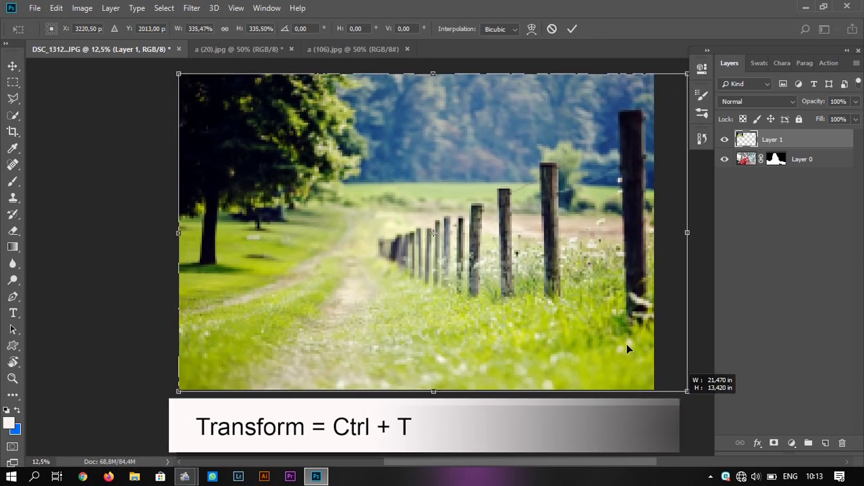
{"action": "key", "text": "Return"}
{"action": "key", "text": "ctrl+minus"}
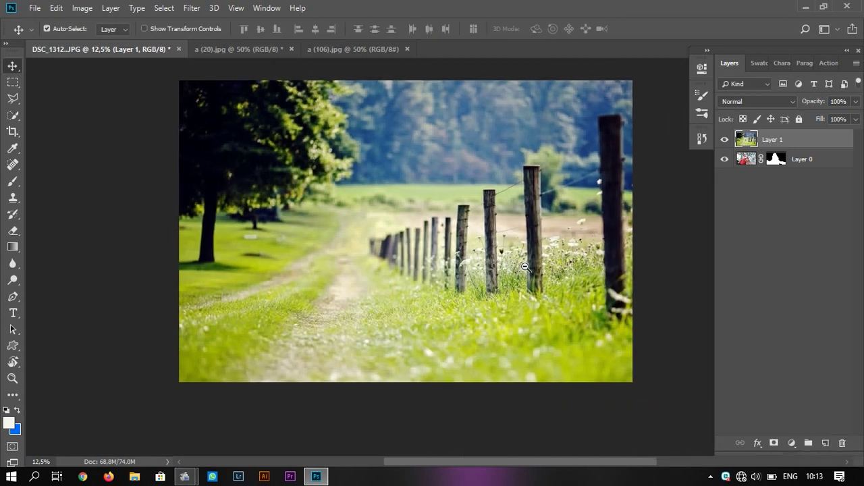
{"action": "left_click_drag", "start_coordinate": [803, 139], "coordinate": [806, 179]}
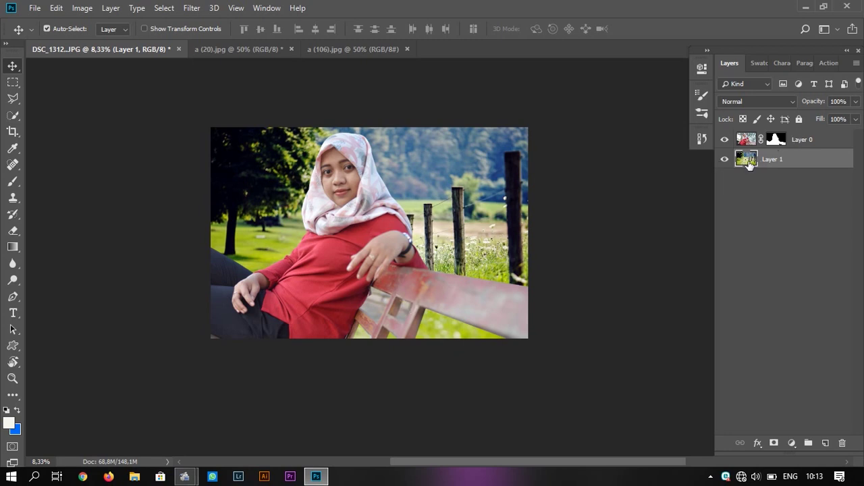
Step: Scale the field background layer up further from its corner and commit the transform
{"action": "key", "text": "ctrl"}
{"action": "key", "text": "ctrl+t"}
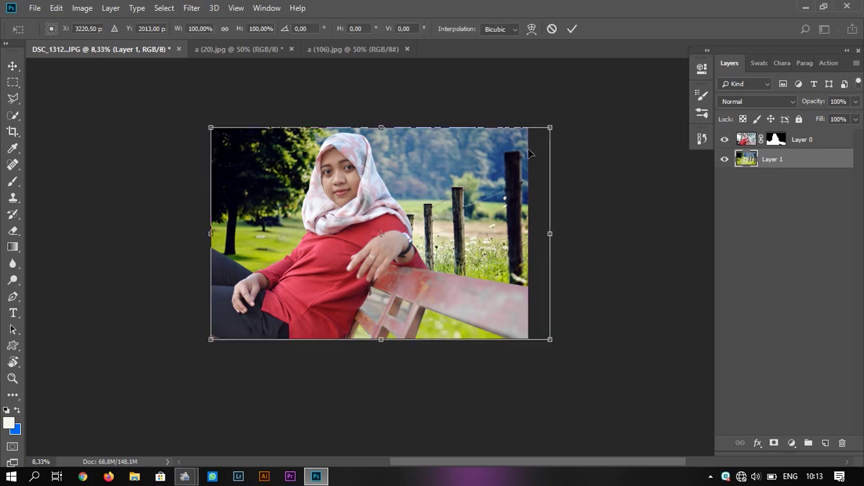
{"action": "left_click_drag", "start_coordinate": [548, 127], "coordinate": [647, 64]}
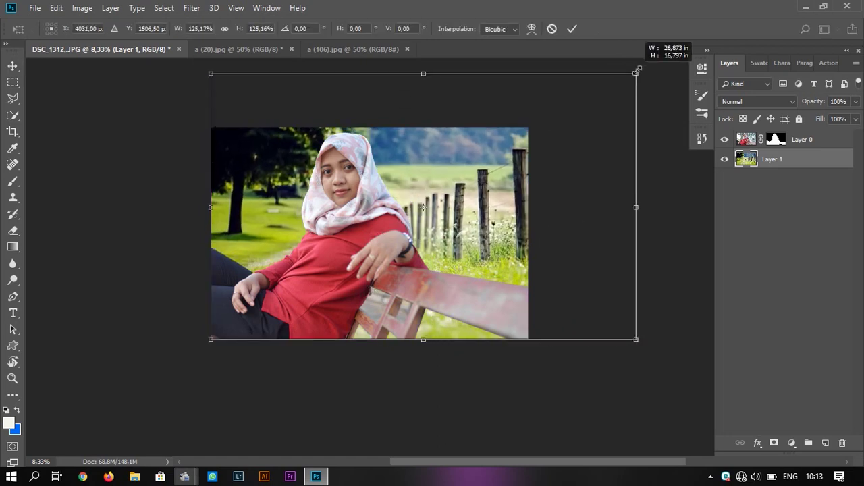
{"action": "left_click_drag", "start_coordinate": [647, 64], "coordinate": [639, 70]}
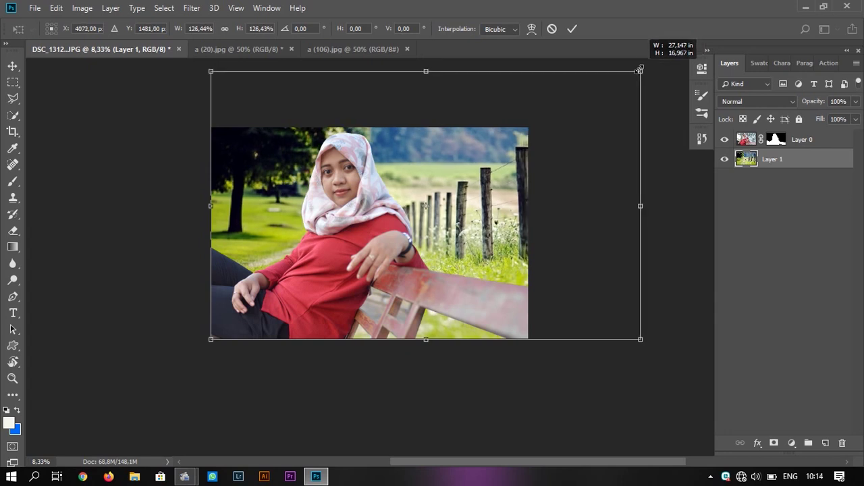
{"action": "left_click_drag", "start_coordinate": [639, 69], "coordinate": [547, 162]}
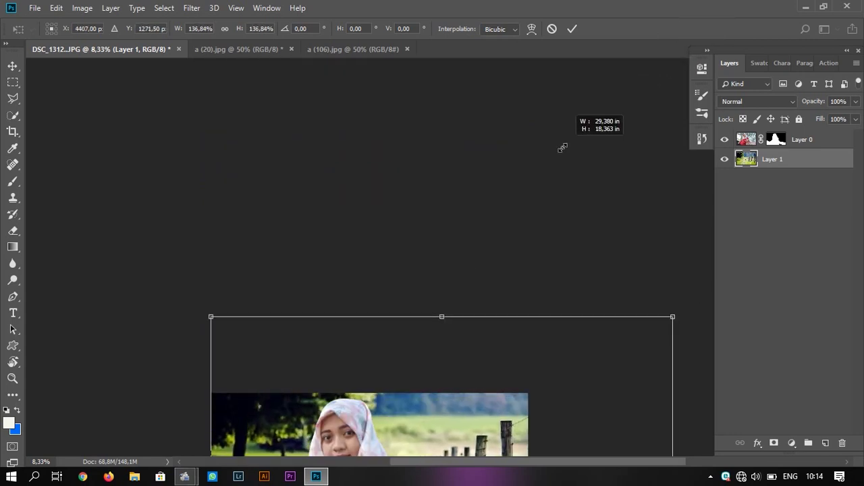
{"action": "left_click_drag", "start_coordinate": [411, 378], "coordinate": [419, 204]}
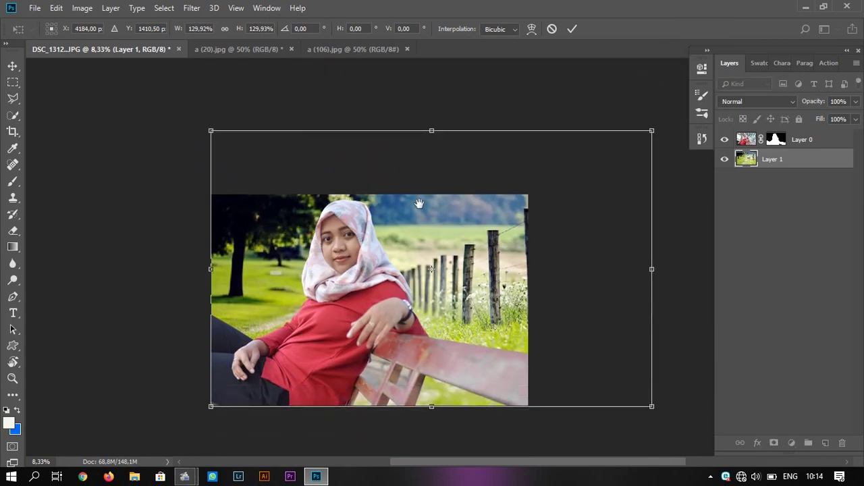
{"action": "key", "text": "Return"}
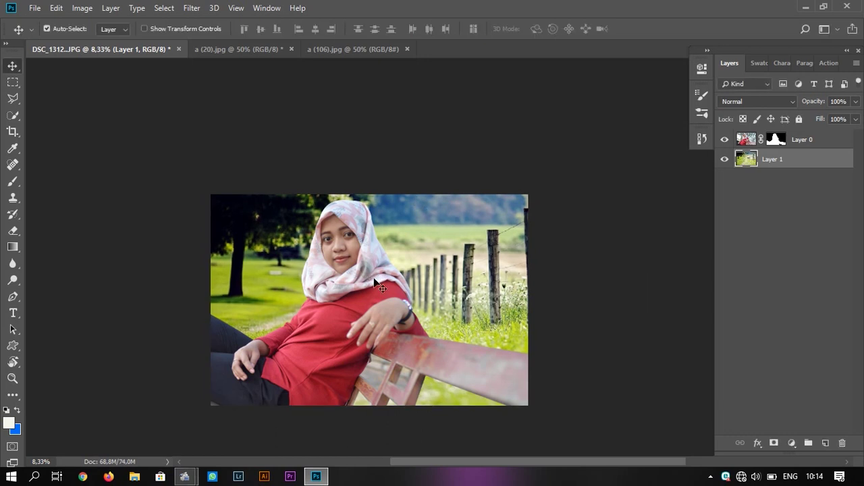
{"action": "key", "text": "z"}
{"action": "left_click_drag", "start_coordinate": [372, 287], "coordinate": [330, 227]}
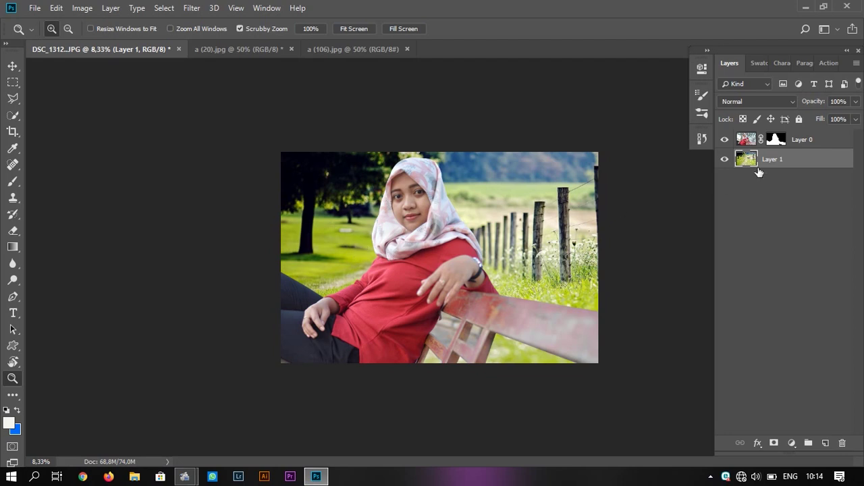
Step: Shift the field background left so the fence posts sit right of the woman
{"action": "key", "text": "ctrl+t"}
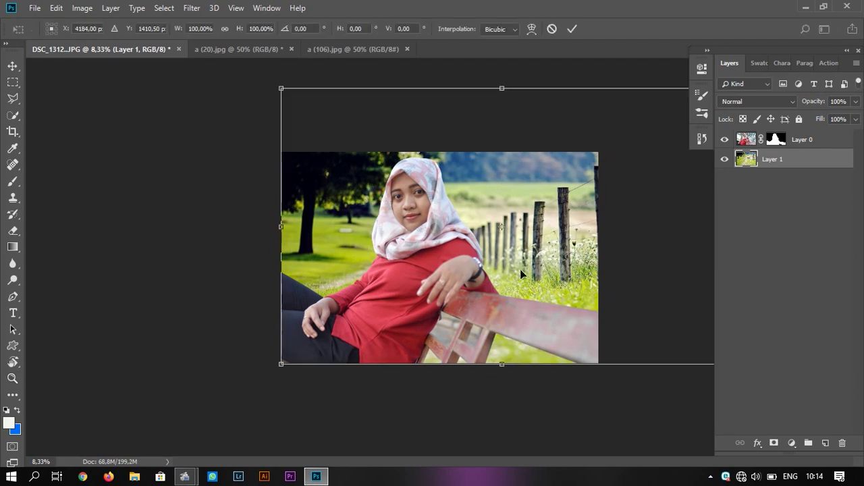
{"action": "mouse_move", "coordinate": [661, 264]}
{"action": "left_mouse_down"}
{"action": "mouse_move", "coordinate": [582, 282]}
{"action": "mouse_move", "coordinate": [552, 259]}
{"action": "mouse_move", "coordinate": [539, 262]}
{"action": "mouse_move", "coordinate": [568, 285]}
{"action": "mouse_move", "coordinate": [580, 265]}
{"action": "mouse_move", "coordinate": [597, 271]}
{"action": "mouse_move", "coordinate": [600, 295]}
{"action": "mouse_move", "coordinate": [586, 263]}
{"action": "mouse_move", "coordinate": [565, 259]}
{"action": "left_mouse_up"}
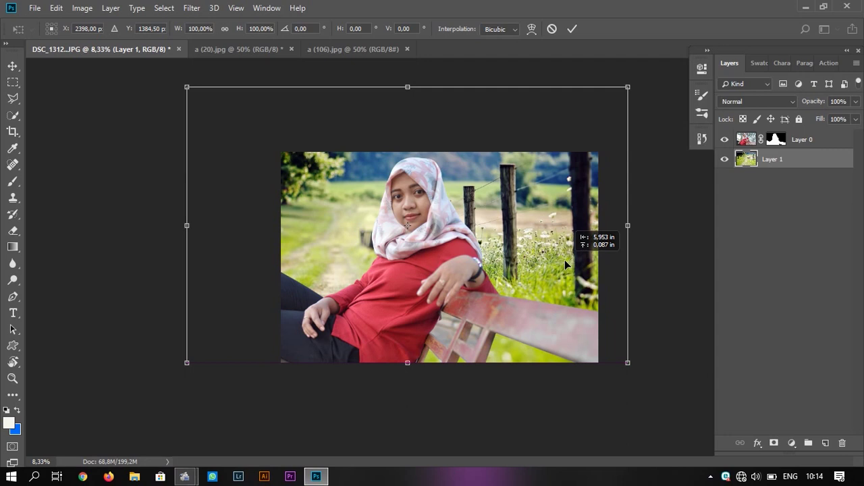
{"action": "key", "text": "ctrl+space"}
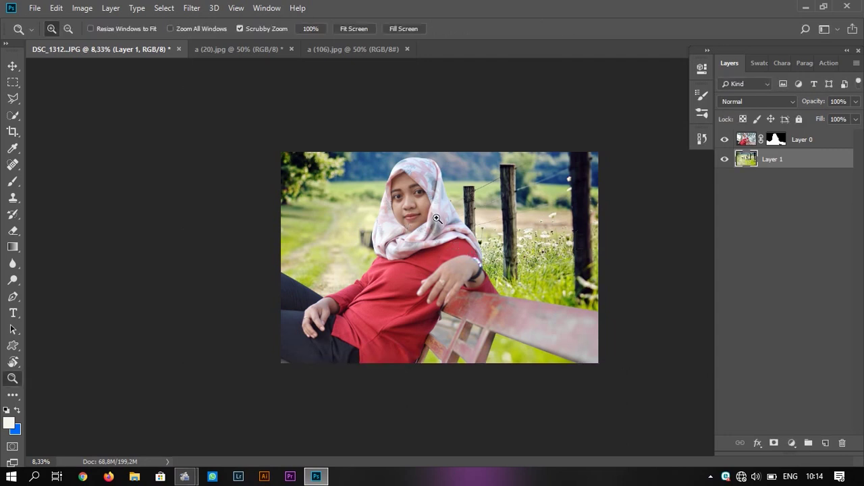
Step: Add a Color Balance adjustment layer above Layer 0
{"action": "left_click", "coordinate": [446, 242]}
{"action": "left_click", "coordinate": [429, 237], "text": "alt"}
{"action": "left_click", "coordinate": [746, 139]}
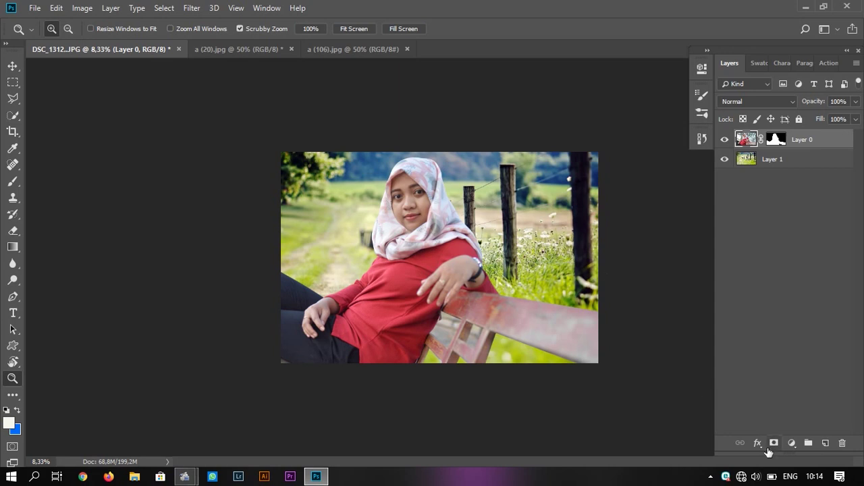
{"action": "left_click", "coordinate": [791, 443]}
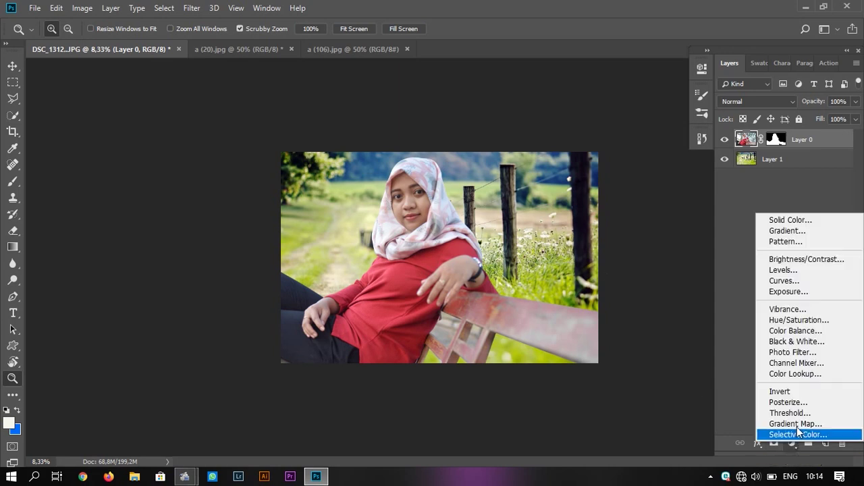
{"action": "left_click", "coordinate": [816, 331]}
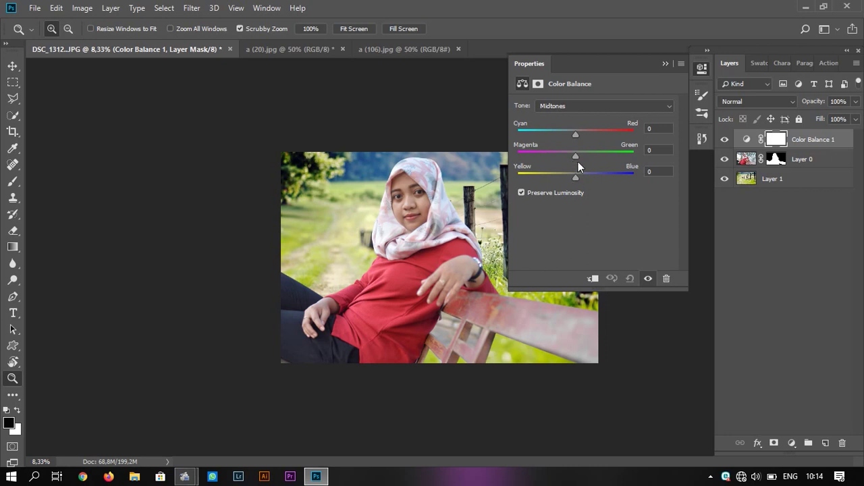
Step: Set the Color Balance midtones to Cyan/Red -25, Magenta/Green +8, Yellow/Blue -7
{"action": "mouse_move", "coordinate": [575, 136]}
{"action": "left_mouse_down"}
{"action": "mouse_move", "coordinate": [554, 138]}
{"action": "mouse_move", "coordinate": [588, 146]}
{"action": "left_mouse_up"}
{"action": "mouse_move", "coordinate": [575, 177]}
{"action": "left_mouse_down"}
{"action": "mouse_move", "coordinate": [567, 180]}
{"action": "mouse_move", "coordinate": [587, 178]}
{"action": "mouse_move", "coordinate": [553, 177]}
{"action": "mouse_move", "coordinate": [571, 176]}
{"action": "left_mouse_up"}
{"action": "left_click_drag", "start_coordinate": [559, 138], "coordinate": [555, 141]}
{"action": "mouse_move", "coordinate": [585, 156]}
{"action": "left_mouse_down"}
{"action": "mouse_move", "coordinate": [568, 157]}
{"action": "mouse_move", "coordinate": [580, 156]}
{"action": "left_mouse_up"}
{"action": "left_click", "coordinate": [665, 64]}
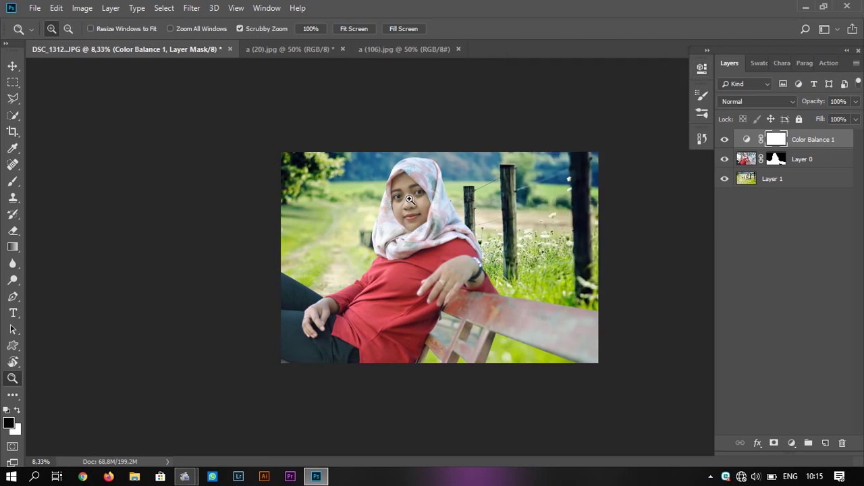
Step: Inspect the woman's face up close, then select layers and dismiss the adjustment list unused
{"action": "left_click", "coordinate": [412, 233]}
{"action": "left_click", "coordinate": [412, 231]}
{"action": "left_click", "coordinate": [406, 226]}
{"action": "left_click", "coordinate": [395, 225], "text": "alt"}
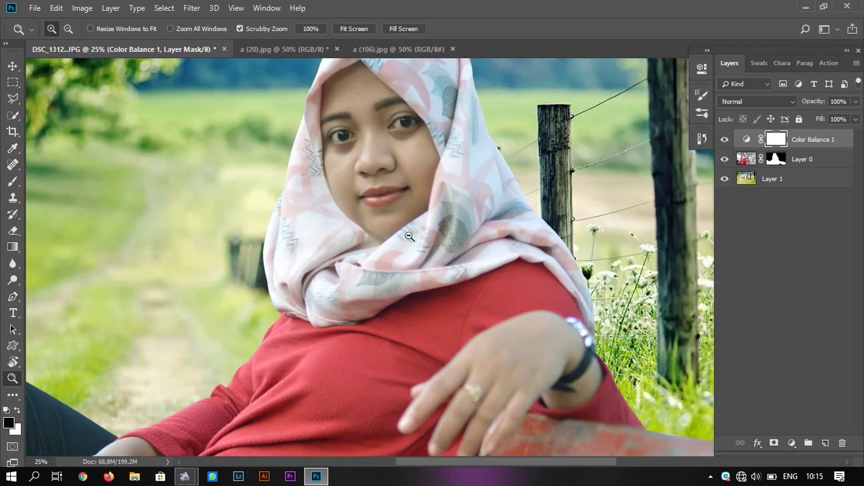
{"action": "left_click", "coordinate": [405, 229], "text": "alt"}
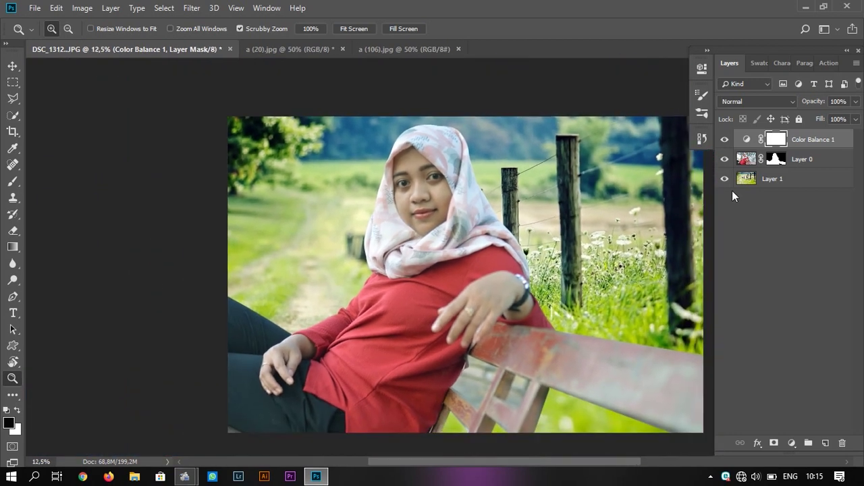
{"action": "left_click", "coordinate": [780, 182]}
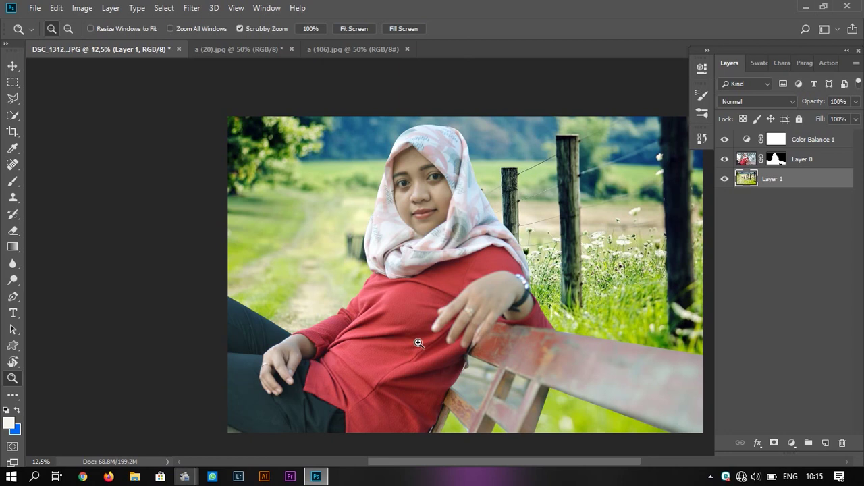
{"action": "left_click", "coordinate": [775, 142]}
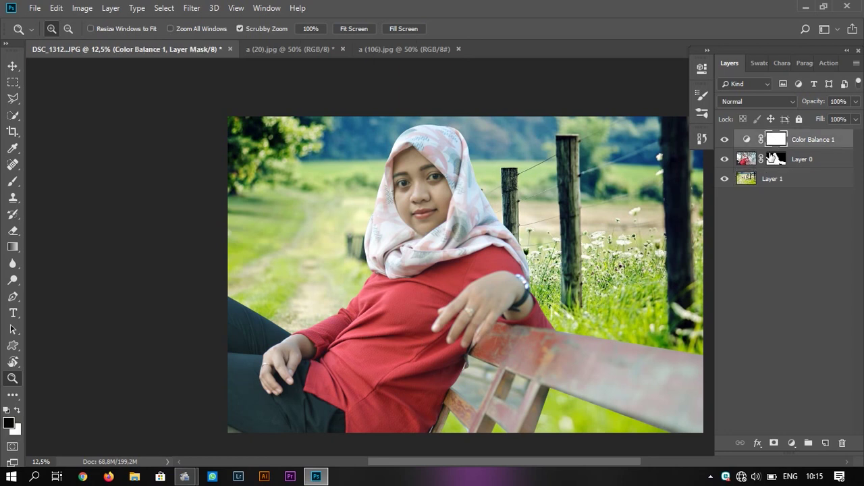
{"action": "left_click", "coordinate": [791, 443]}
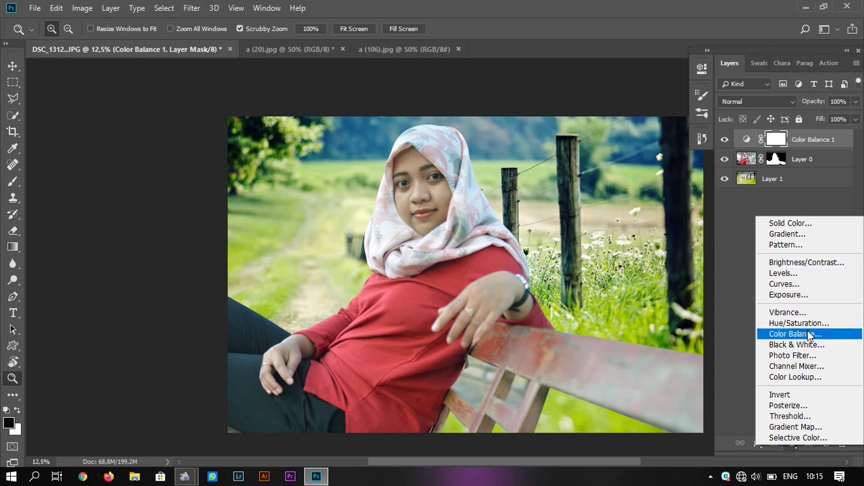
{"action": "left_click", "coordinate": [643, 105]}
Step: Delete the Color Balance 1 adjustment layer
{"action": "left_click_drag", "start_coordinate": [455, 200], "coordinate": [428, 252]}
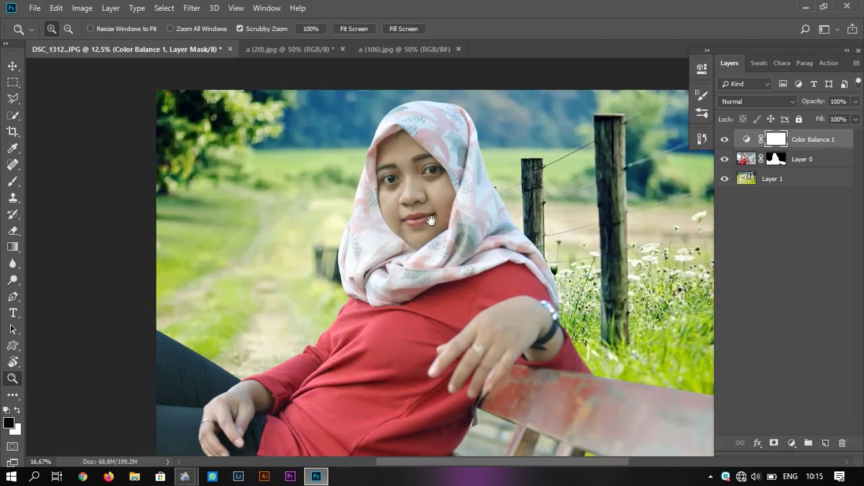
{"action": "scroll", "coordinate": [429, 251], "scroll_direction": "up", "scroll_amount": 1}
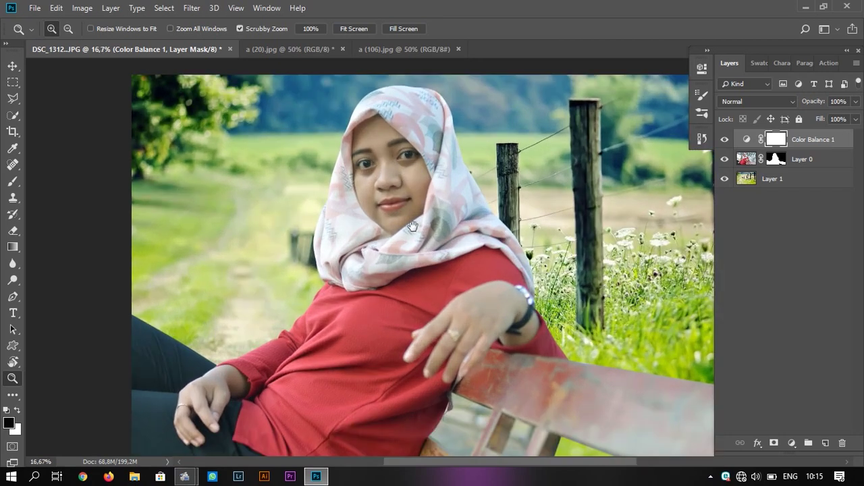
{"action": "scroll", "coordinate": [429, 257], "scroll_direction": "up", "scroll_amount": 1}
{"action": "scroll", "coordinate": [432, 263], "scroll_direction": "up", "scroll_amount": 1}
{"action": "scroll", "coordinate": [435, 273], "scroll_direction": "up", "scroll_amount": 1}
{"action": "scroll", "coordinate": [435, 273], "scroll_direction": "down", "scroll_amount": 1}
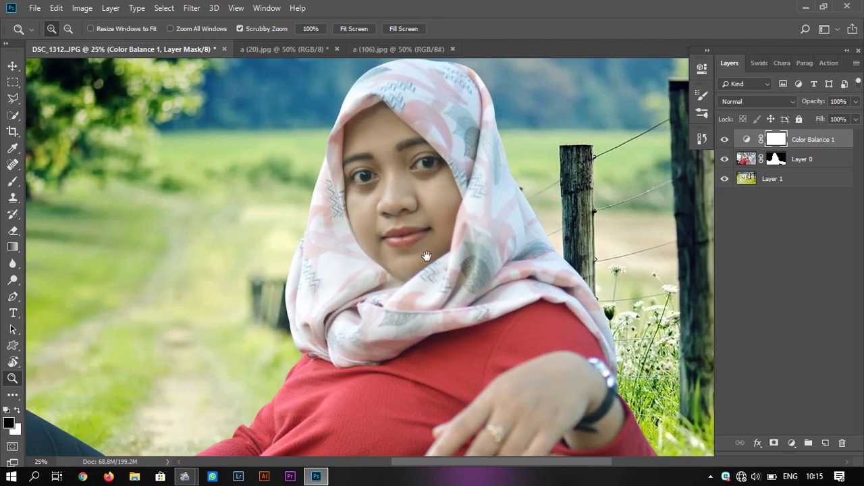
{"action": "scroll", "coordinate": [428, 256], "scroll_direction": "down", "scroll_amount": 1}
{"action": "scroll", "coordinate": [392, 268], "scroll_direction": "down", "scroll_amount": 1}
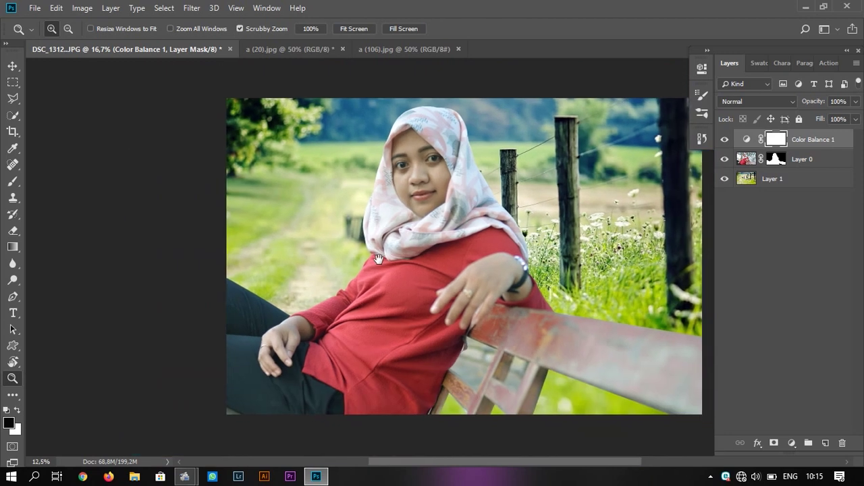
{"action": "scroll", "coordinate": [406, 268], "scroll_direction": "up", "scroll_amount": 1}
{"action": "scroll", "coordinate": [427, 267], "scroll_direction": "down", "scroll_amount": 1}
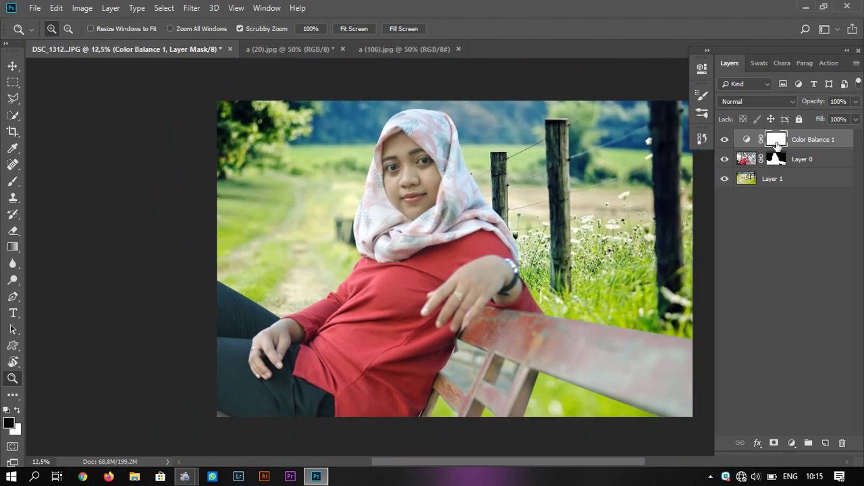
{"action": "key", "text": "Delete"}
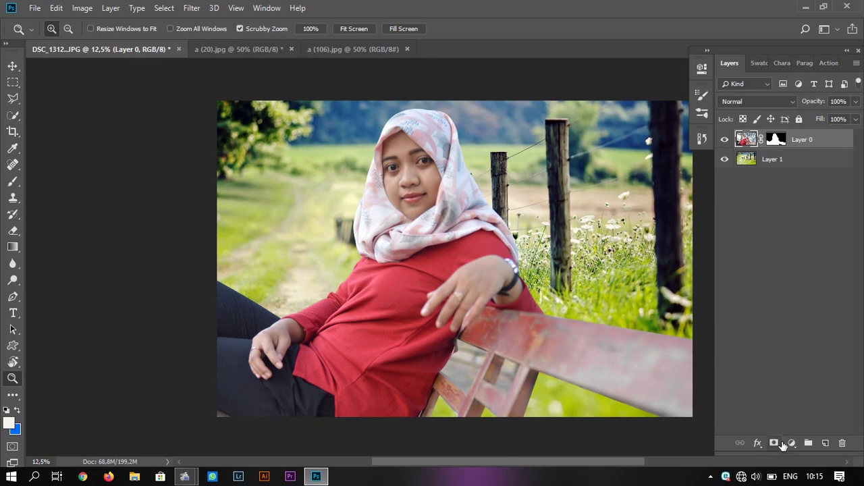
Step: Add a Color Balance layer with midtones Cyan–Red -13, Magenta–Green +1, Yellow–Blue +1
{"action": "left_click", "coordinate": [792, 443]}
{"action": "left_click", "coordinate": [808, 327]}
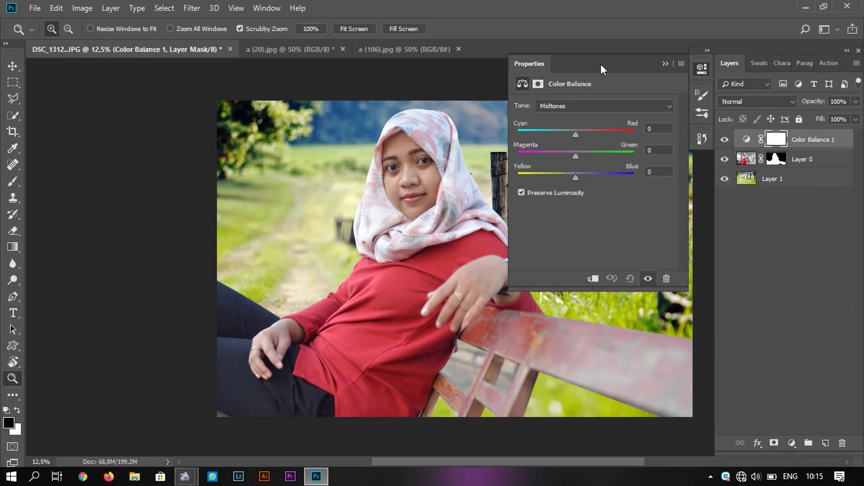
{"action": "mouse_move", "coordinate": [600, 63]}
{"action": "left_mouse_down"}
{"action": "mouse_move", "coordinate": [758, 203]}
{"action": "mouse_move", "coordinate": [640, 169]}
{"action": "left_mouse_up"}
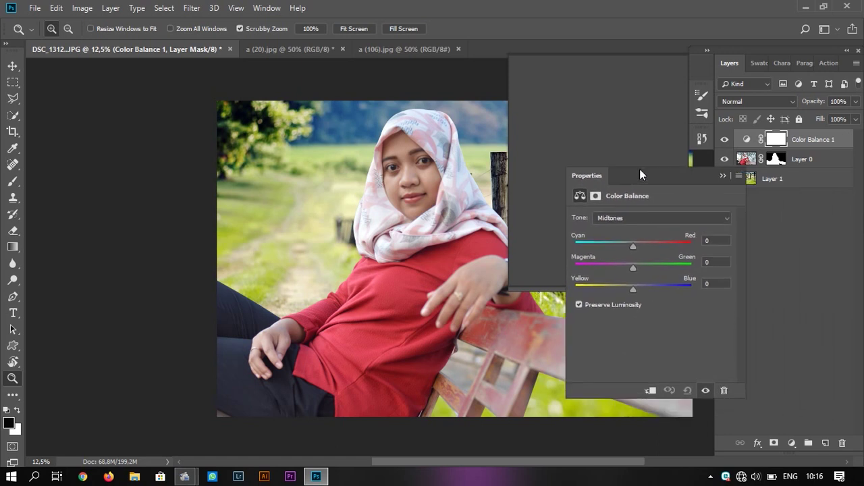
{"action": "left_click_drag", "start_coordinate": [639, 170], "coordinate": [658, 18]}
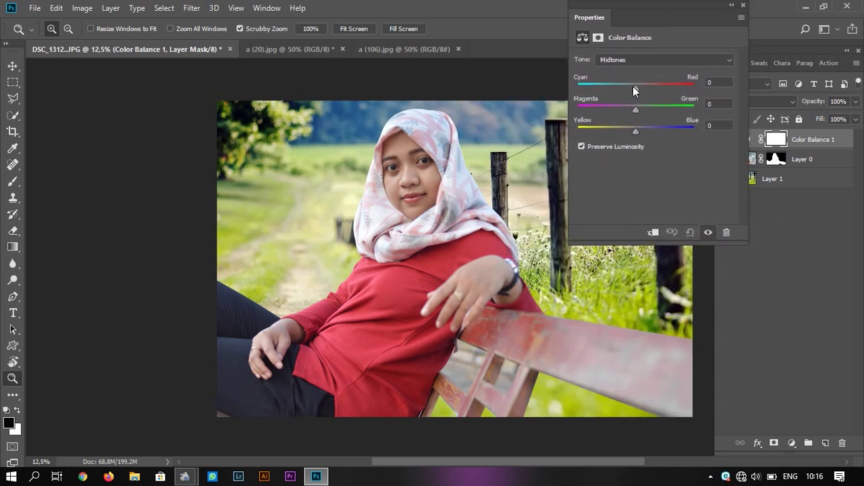
{"action": "left_click_drag", "start_coordinate": [634, 86], "coordinate": [629, 87]}
{"action": "mouse_move", "coordinate": [634, 112]}
{"action": "left_mouse_down"}
{"action": "mouse_move", "coordinate": [641, 131]}
{"action": "mouse_move", "coordinate": [629, 134]}
{"action": "mouse_move", "coordinate": [647, 133]}
{"action": "left_mouse_up"}
Step: Dock the Color Balance properties beside the Layers panel and zoom out to the whole photo
{"action": "left_click_drag", "start_coordinate": [710, 7], "coordinate": [671, 61]}
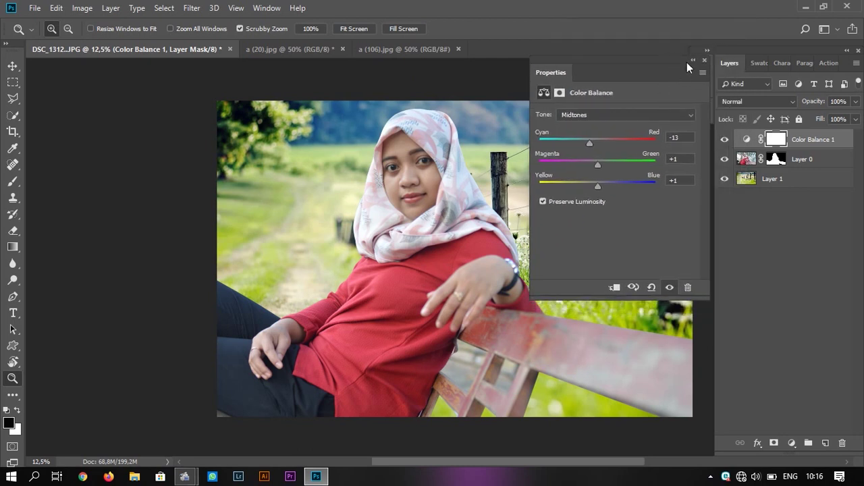
{"action": "left_click", "coordinate": [691, 60]}
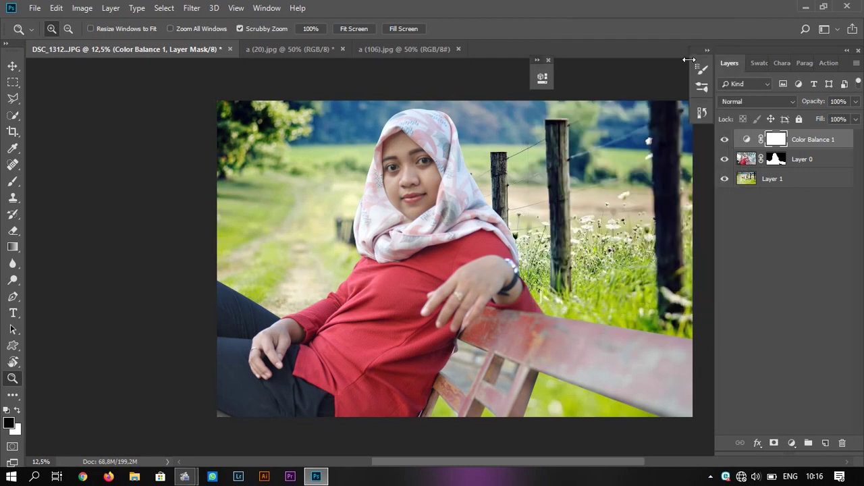
{"action": "left_click", "coordinate": [542, 73]}
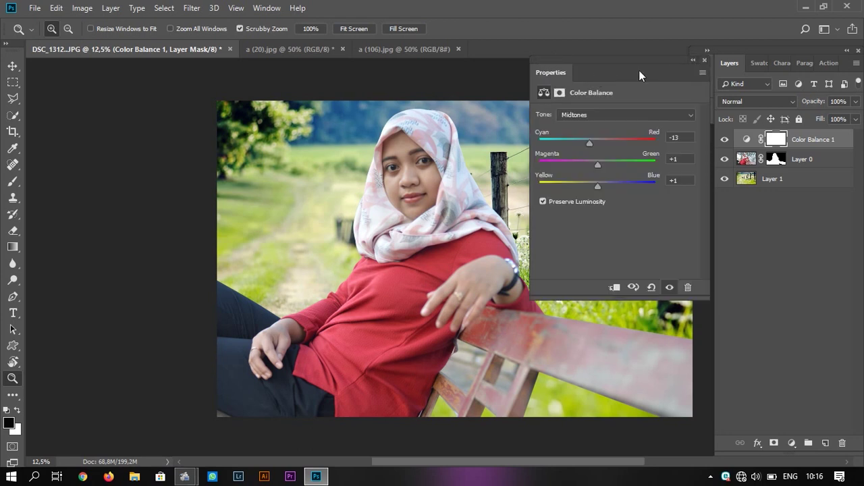
{"action": "left_click_drag", "start_coordinate": [620, 76], "coordinate": [724, 64]}
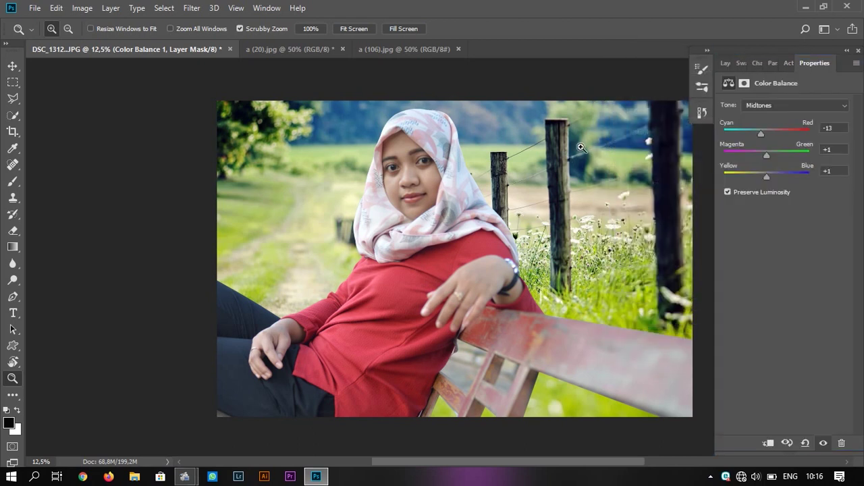
{"action": "left_click", "coordinate": [724, 63]}
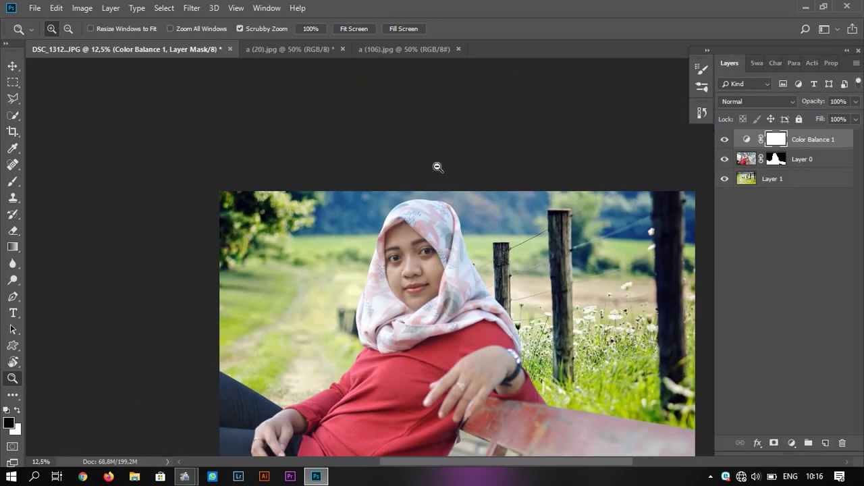
{"action": "mouse_move", "coordinate": [438, 167]}
{"action": "left_mouse_down"}
{"action": "mouse_move", "coordinate": [471, 224]}
{"action": "mouse_move", "coordinate": [460, 208]}
{"action": "left_mouse_up"}
{"action": "key", "text": "ctrl+minus"}
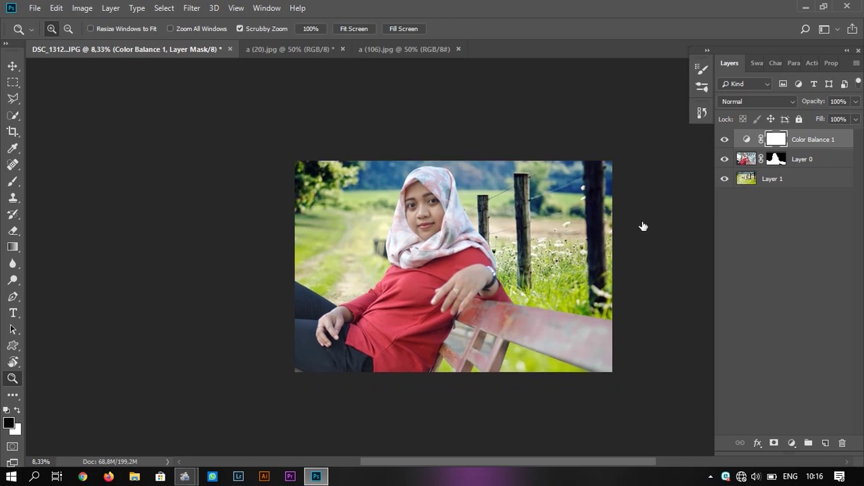
Step: Select Layer 0 and nudge it a few pixels into place with the Move tool
{"action": "left_click", "coordinate": [802, 158]}
{"action": "key", "text": "v"}
{"action": "left_click_drag", "start_coordinate": [608, 232], "coordinate": [610, 235]}
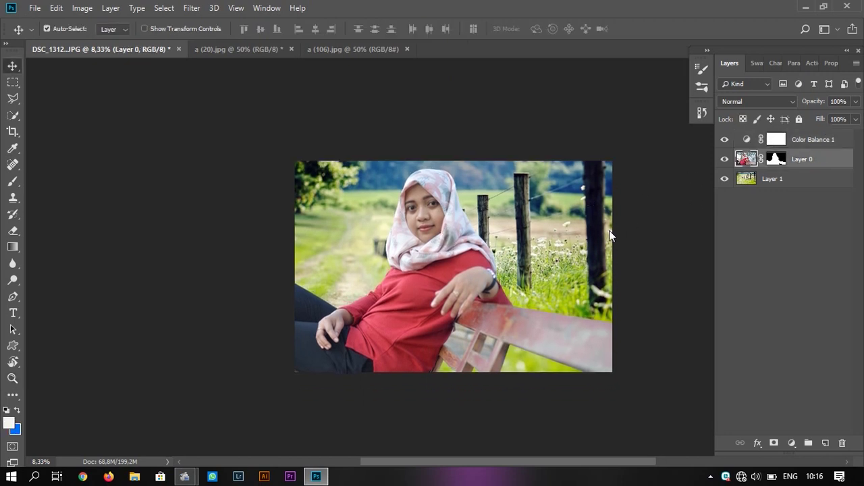
{"action": "key", "text": "shift+Up"}
{"action": "key", "text": "shift+Up"}
{"action": "key", "text": "shift+Up"}
{"action": "key", "text": "shift+Up"}
{"action": "key", "text": "shift+Up"}
{"action": "key", "text": "shift+Up"}
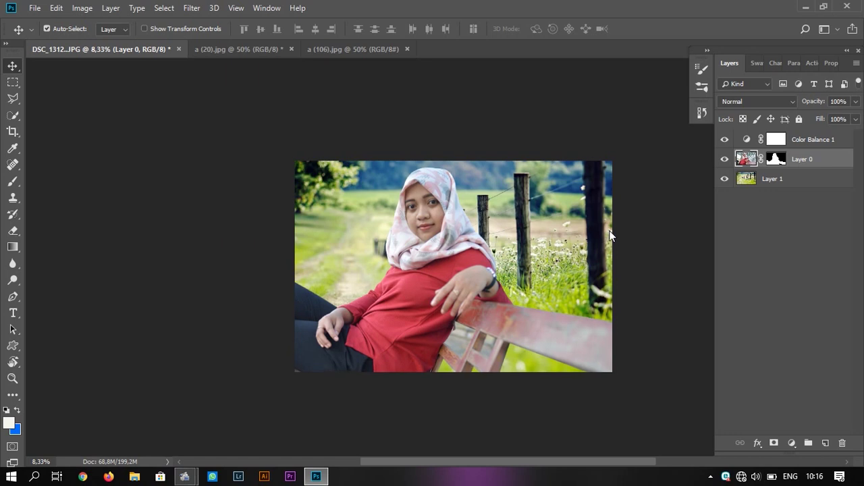
{"action": "key", "text": "Down"}
{"action": "key", "text": "Up"}
{"action": "key", "text": "Down"}
{"action": "key", "text": "Up"}
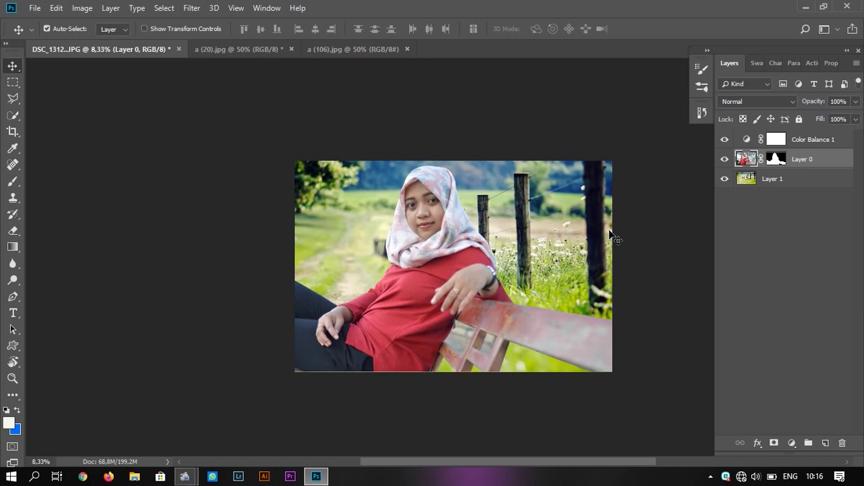
{"action": "key", "text": "Down"}
{"action": "key", "text": "Up"}
{"action": "key", "text": "Down"}
{"action": "key", "text": "Up"}
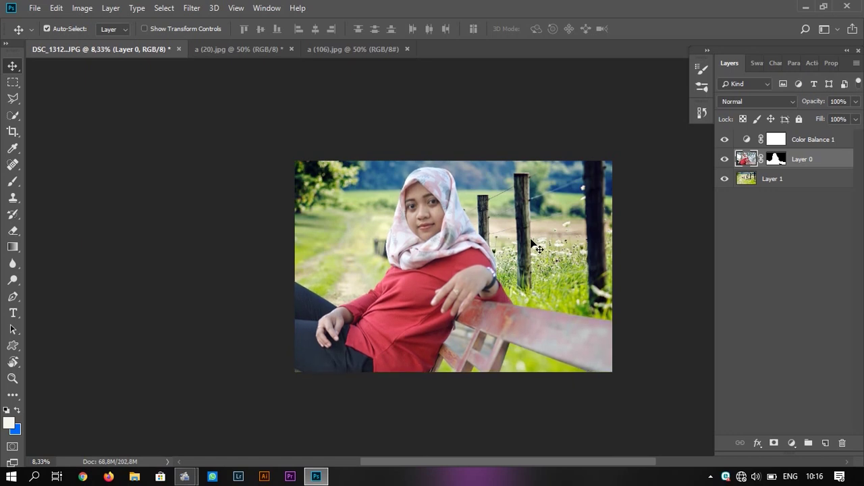
Step: Zoom in and recentre the view on the photo
{"action": "key", "text": "z"}
{"action": "left_click", "coordinate": [429, 235]}
{"action": "mouse_move", "coordinate": [428, 235]}
{"action": "left_mouse_down"}
{"action": "mouse_move", "coordinate": [405, 224]}
{"action": "mouse_move", "coordinate": [432, 242]}
{"action": "left_mouse_up"}
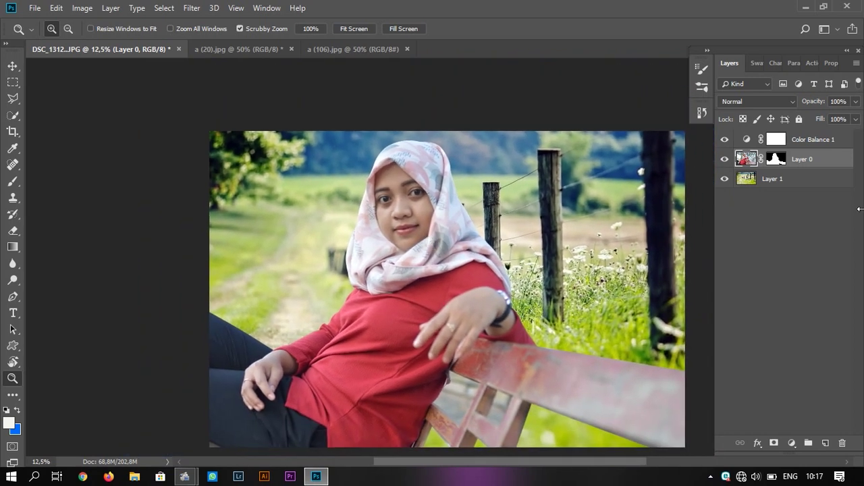
{"action": "left_click", "coordinate": [757, 444]}
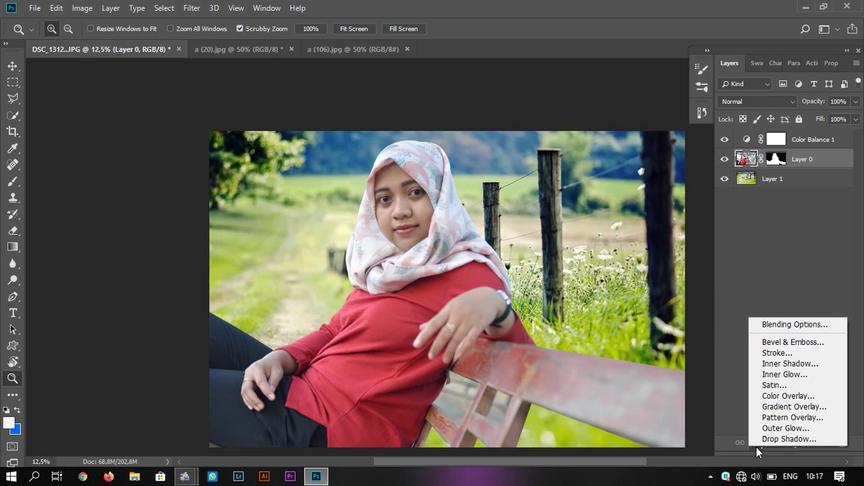
{"action": "left_click", "coordinate": [744, 350]}
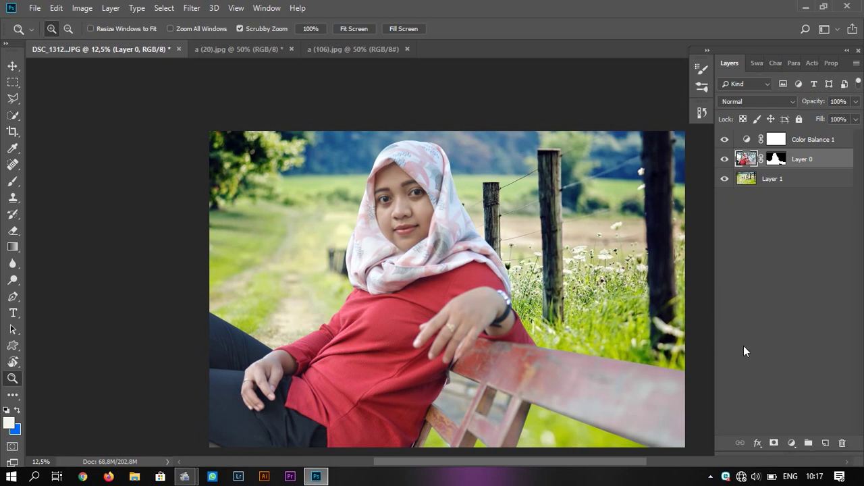
{"action": "left_click", "coordinate": [794, 444]}
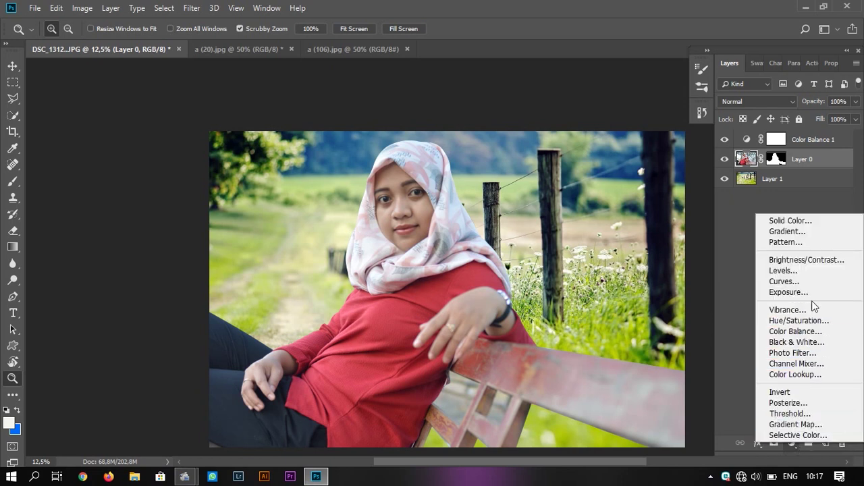
{"action": "left_click", "coordinate": [819, 282]}
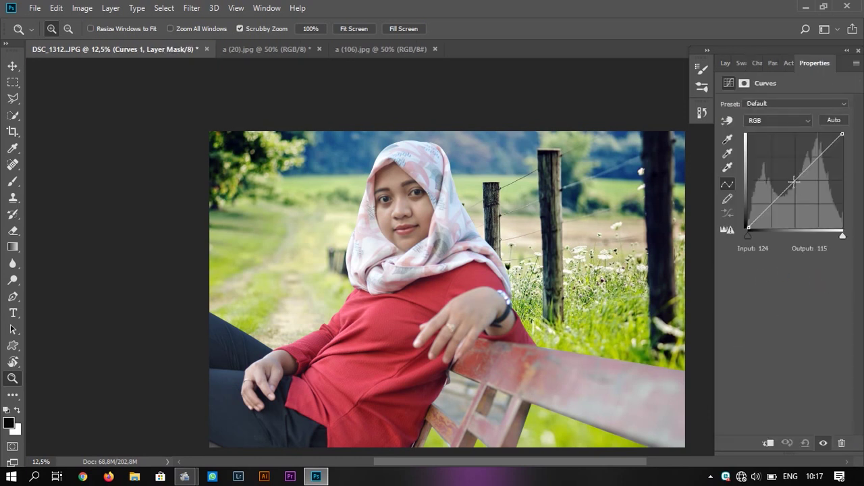
{"action": "left_click", "coordinate": [792, 179]}
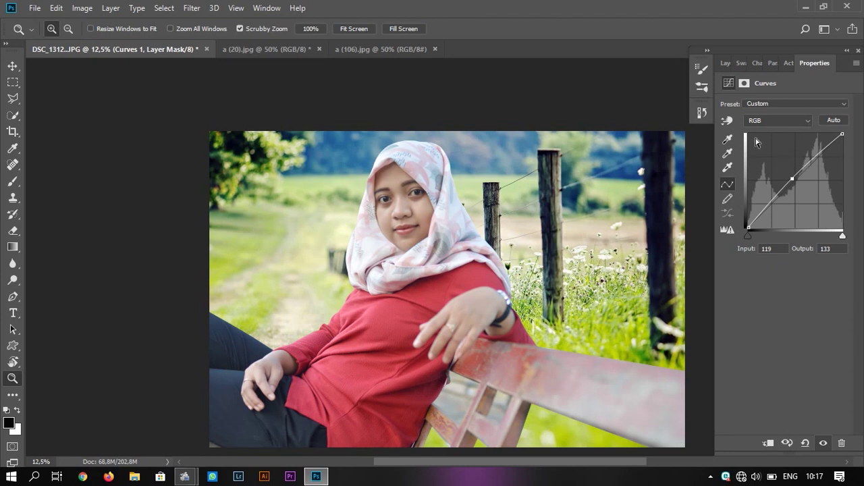
{"action": "left_click_drag", "start_coordinate": [792, 179], "coordinate": [785, 241]}
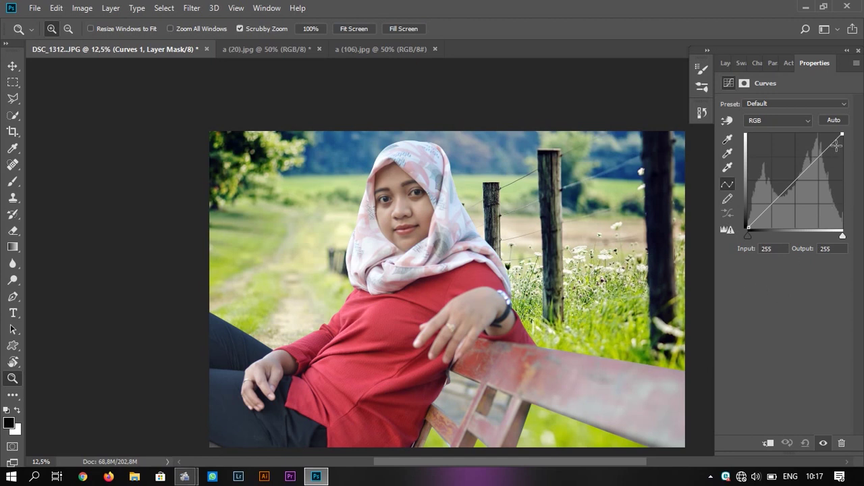
{"action": "left_click", "coordinate": [780, 310]}
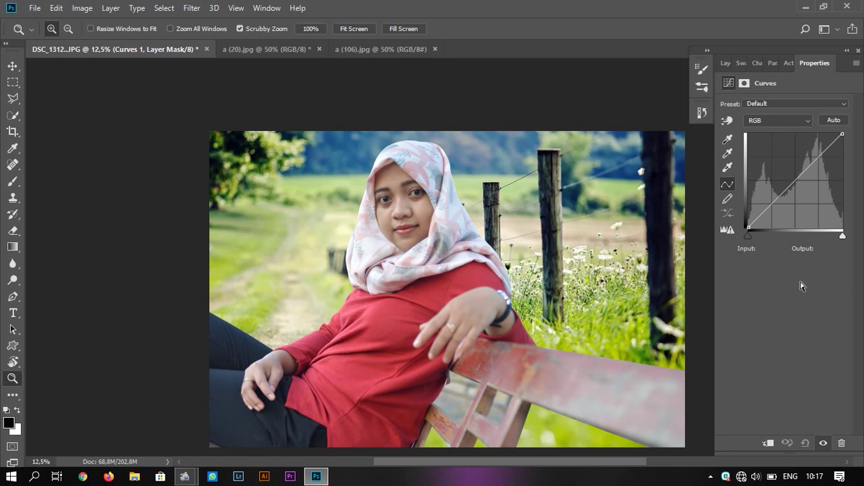
{"action": "left_click", "coordinate": [842, 445]}
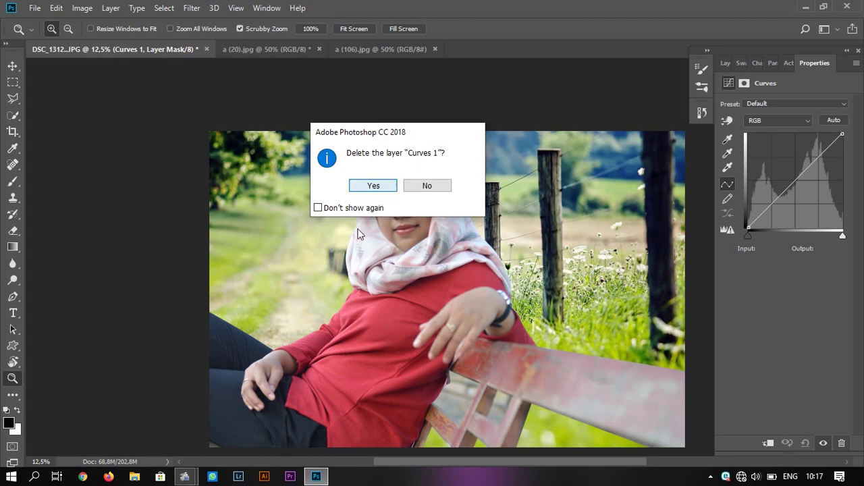
{"action": "left_click", "coordinate": [355, 189]}
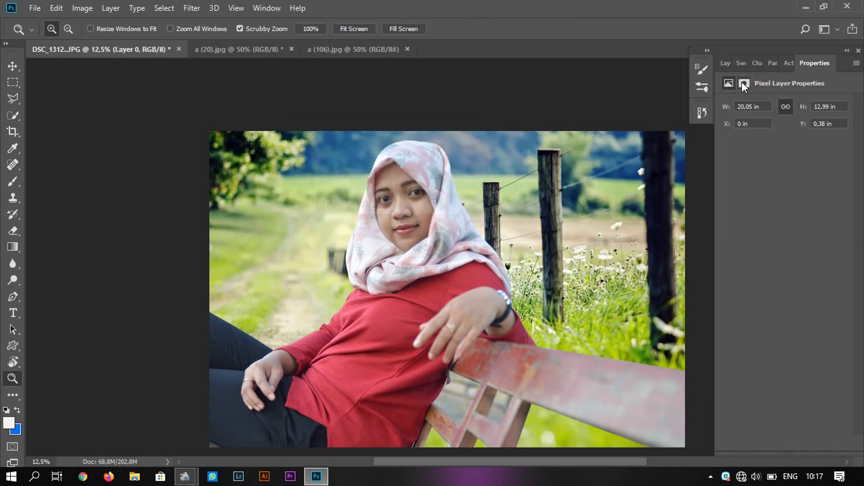
{"action": "left_click", "coordinate": [726, 63]}
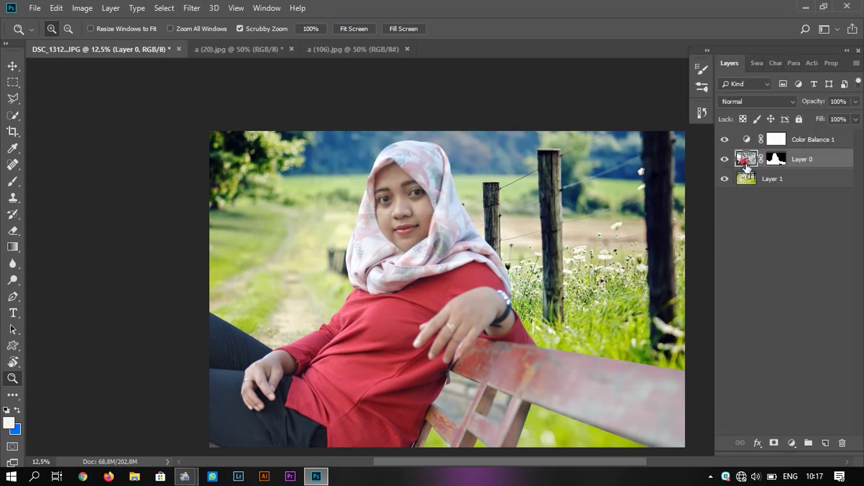
Step: Add a Curves layer on Layer 0 with the RGB curve's middle lifted to brighten the woman
{"action": "left_click", "coordinate": [750, 184]}
{"action": "left_click", "coordinate": [749, 161]}
{"action": "left_click", "coordinate": [792, 443]}
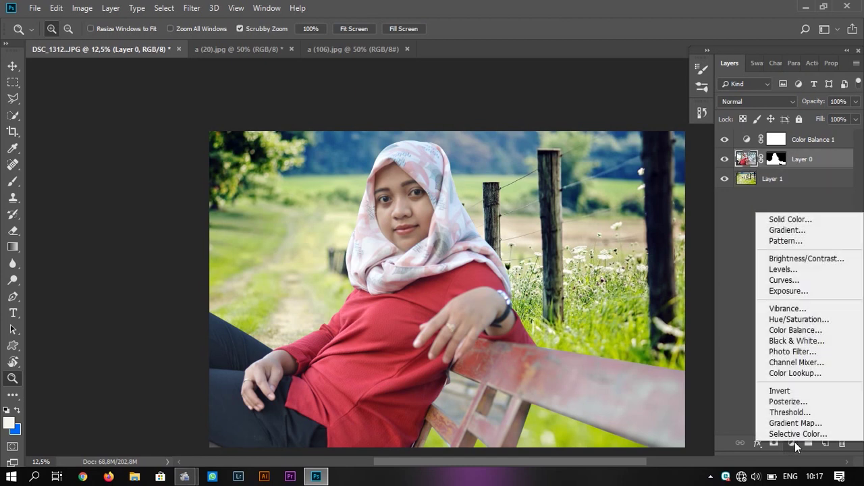
{"action": "left_click", "coordinate": [816, 281]}
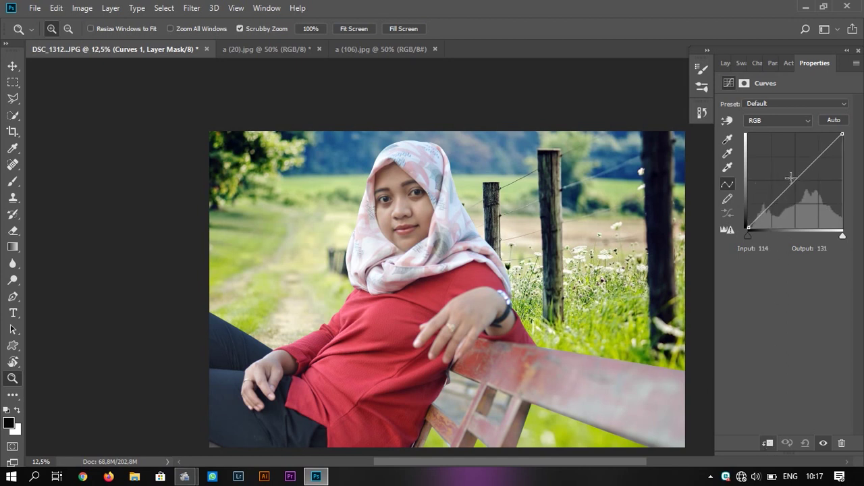
{"action": "left_click_drag", "start_coordinate": [791, 181], "coordinate": [791, 177]}
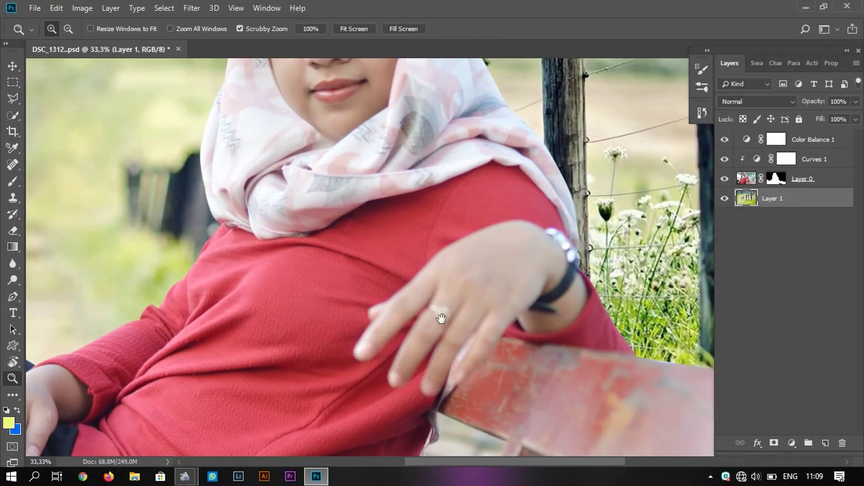
Step: Pen-trace the gap beside the shirt on Layer 0, correcting one misplaced anchor
{"action": "left_click_drag", "start_coordinate": [456, 345], "coordinate": [459, 248]}
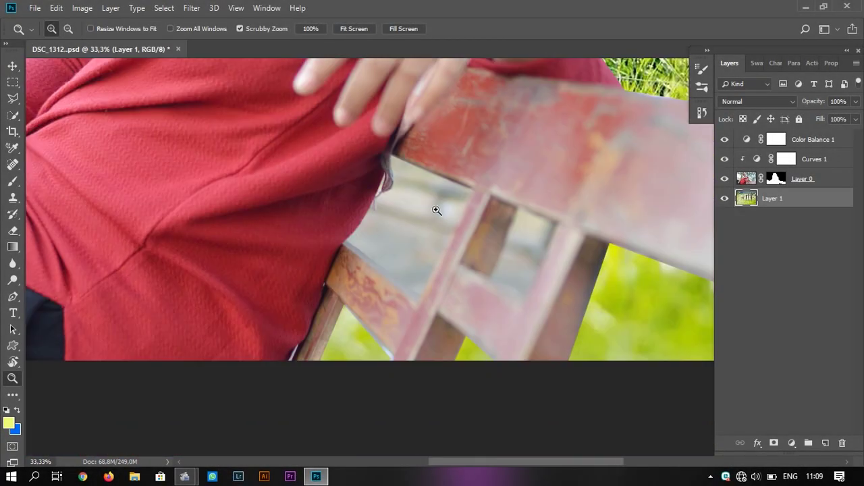
{"action": "left_click", "coordinate": [760, 175]}
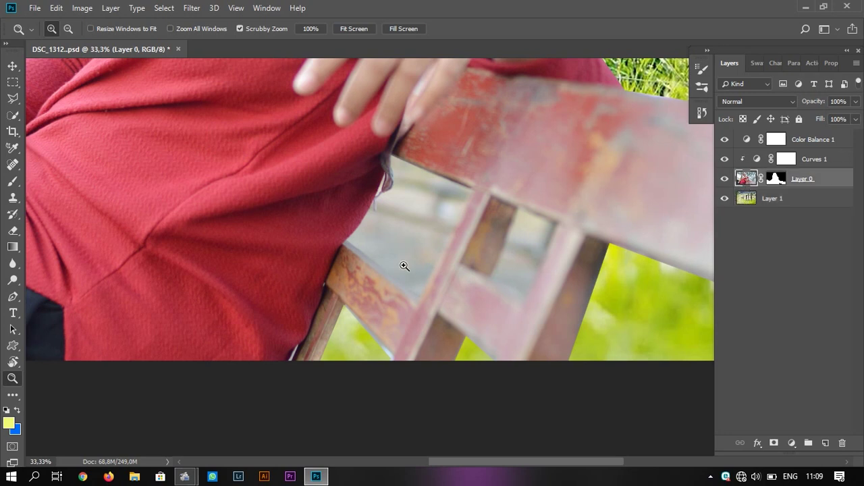
{"action": "key", "text": "p"}
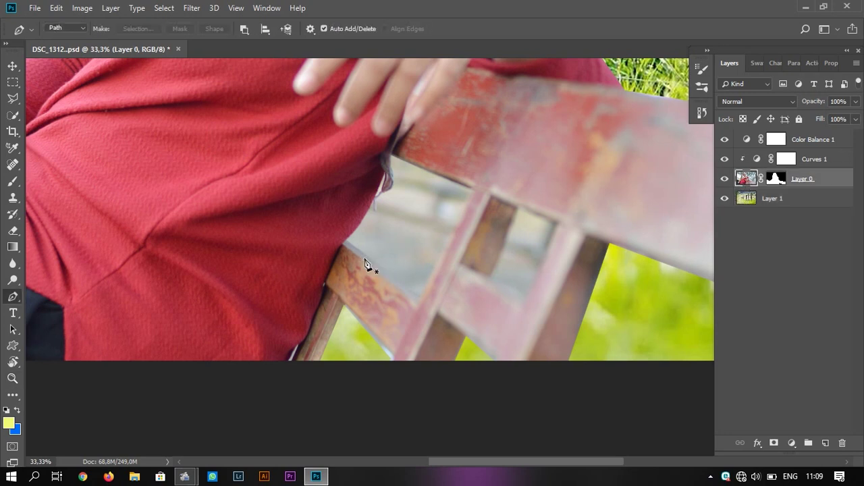
{"action": "left_click", "coordinate": [345, 240]}
{"action": "left_click", "coordinate": [371, 205]}
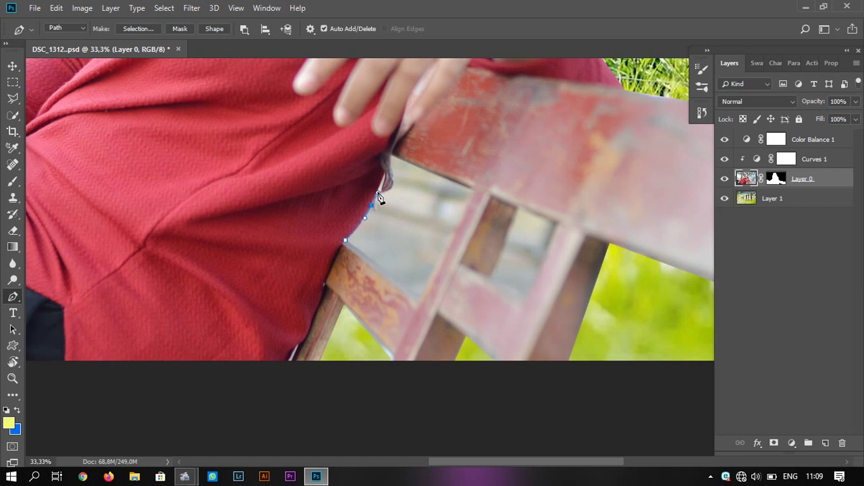
{"action": "left_click", "coordinate": [381, 194]}
{"action": "left_click", "coordinate": [386, 189]}
{"action": "left_click", "coordinate": [392, 180]}
{"action": "left_click", "coordinate": [385, 171]}
{"action": "left_click", "coordinate": [474, 185]}
{"action": "left_click", "coordinate": [417, 307]}
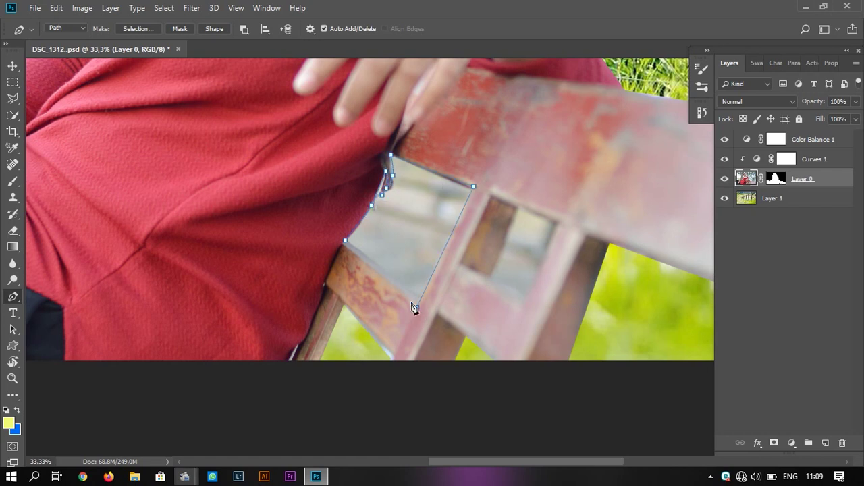
{"action": "key", "text": "ctrl+z"}
{"action": "left_click", "coordinate": [422, 301]}
Step: Turn the path into a selection, feather it 0,5 px, delete the patch and deselect
{"action": "right_click", "coordinate": [409, 213]}
{"action": "left_click", "coordinate": [440, 267]}
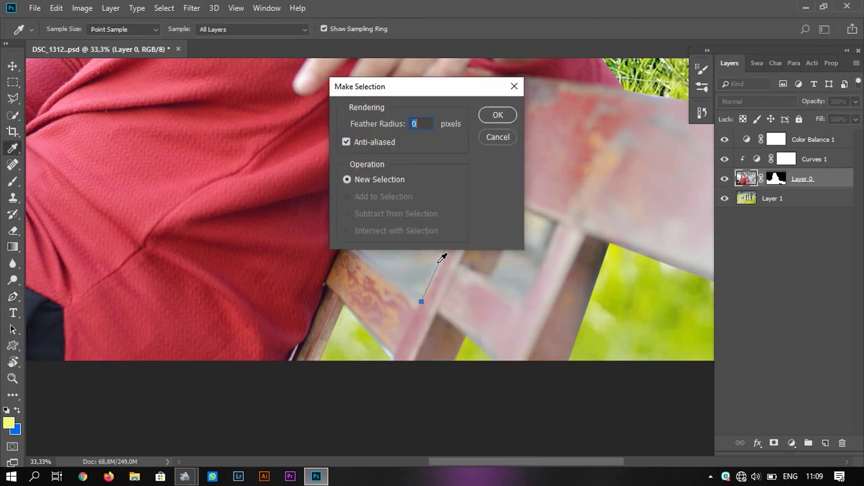
{"action": "key", "text": "Return"}
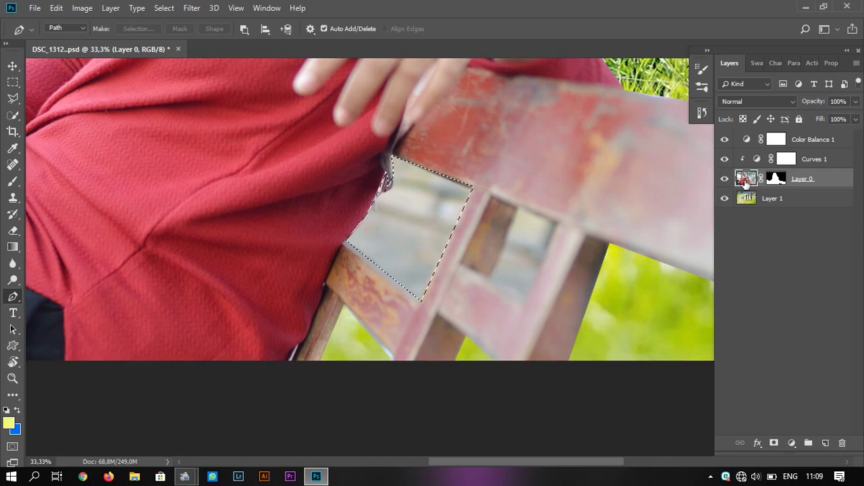
{"action": "key", "text": "shift+F6"}
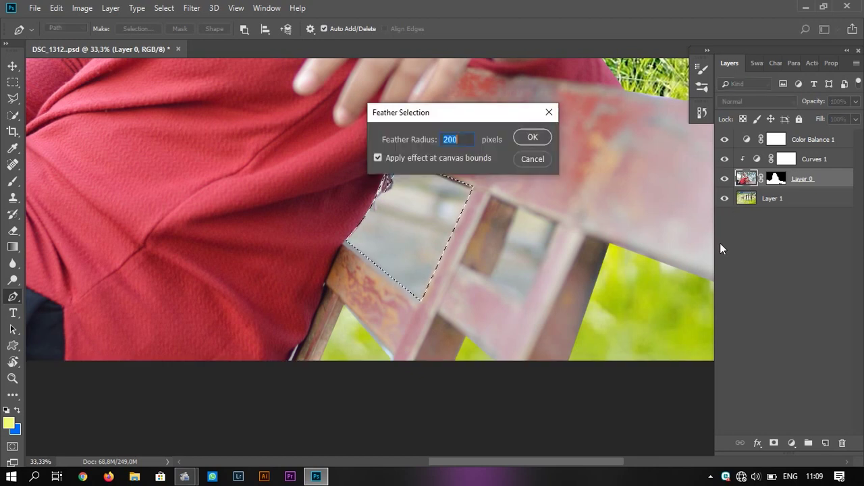
{"action": "type", "text": "05"}
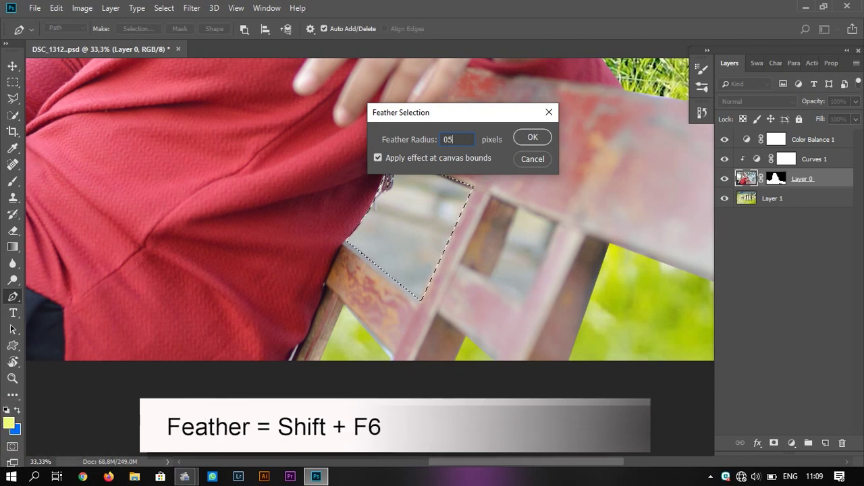
{"action": "key", "text": "BackSpace"}
{"action": "type", "text": ",5"}
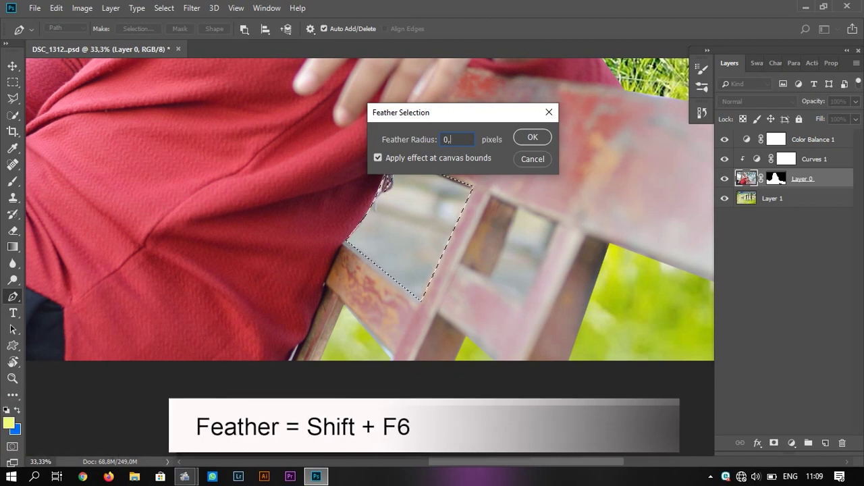
{"action": "key", "text": "Return"}
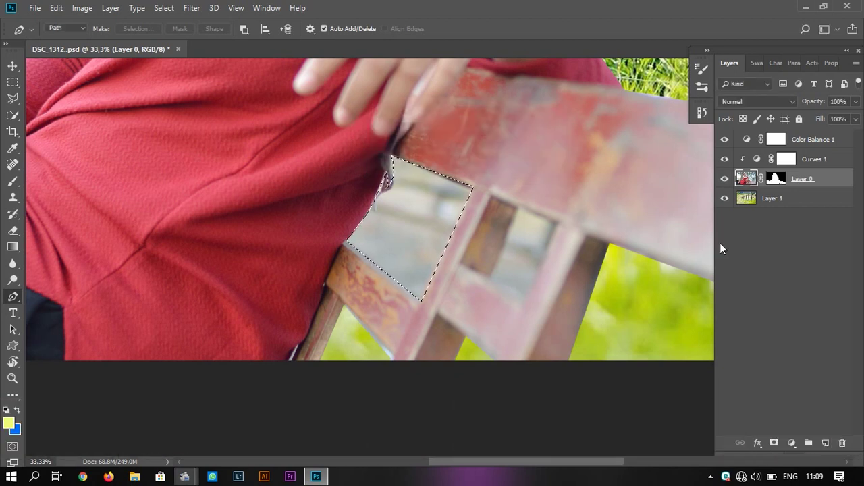
{"action": "key", "text": "Delete"}
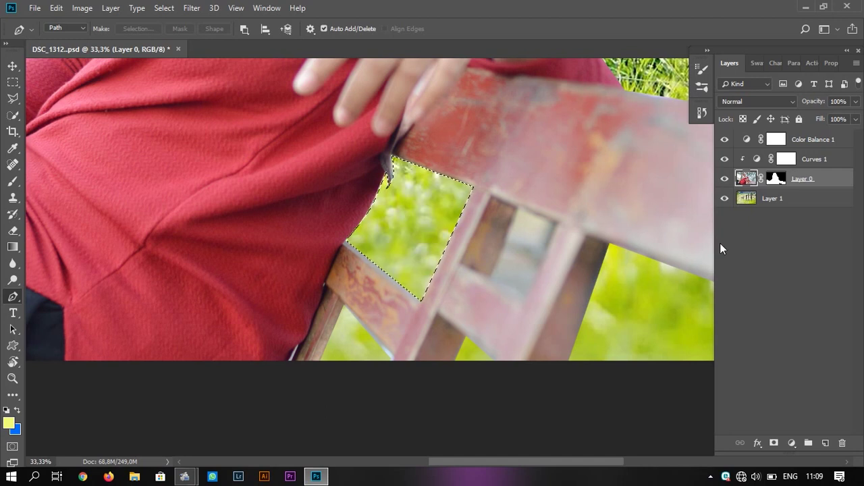
{"action": "key", "text": "ctrl+d"}
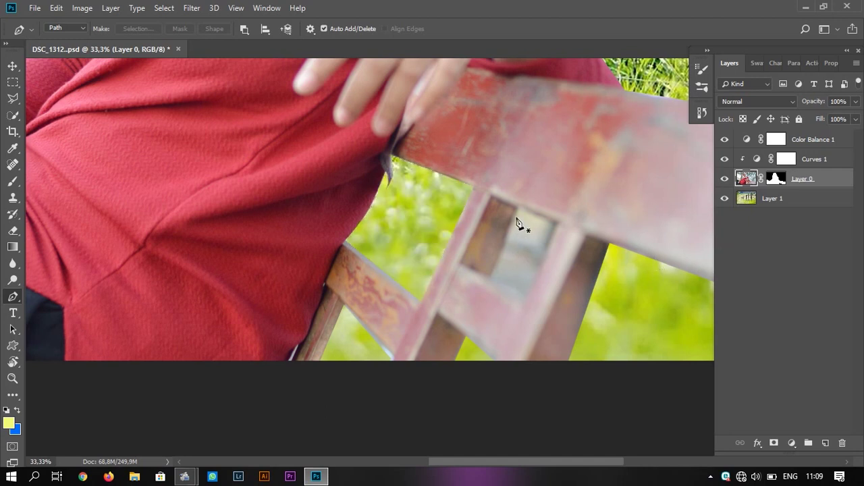
Step: Pen-trace the gap in the chair lattice and convert it to a selection
{"action": "left_click", "coordinate": [518, 206]}
{"action": "left_click", "coordinate": [493, 274]}
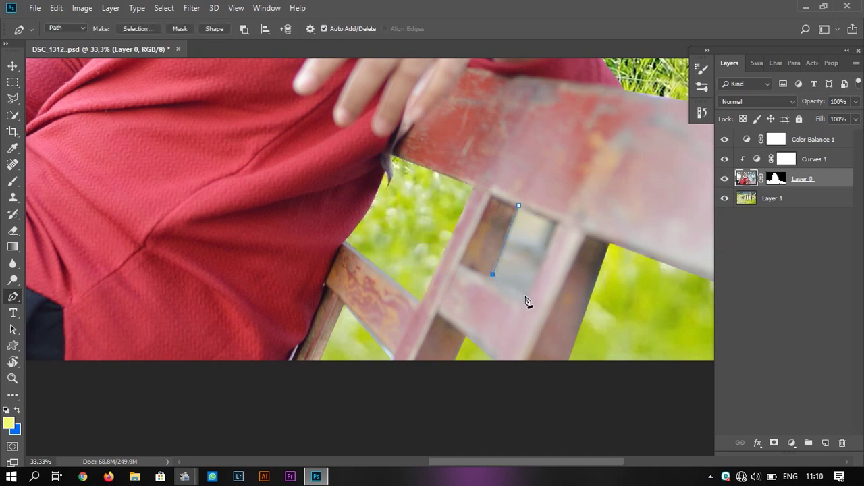
{"action": "left_click", "coordinate": [528, 298]}
{"action": "left_click", "coordinate": [557, 221]}
{"action": "right_click", "coordinate": [538, 214]}
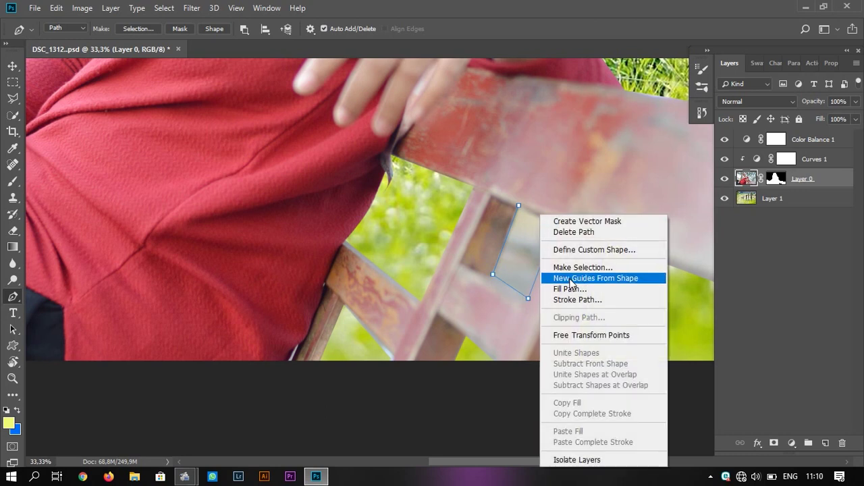
{"action": "left_click", "coordinate": [580, 265]}
{"action": "key", "text": "Return"}
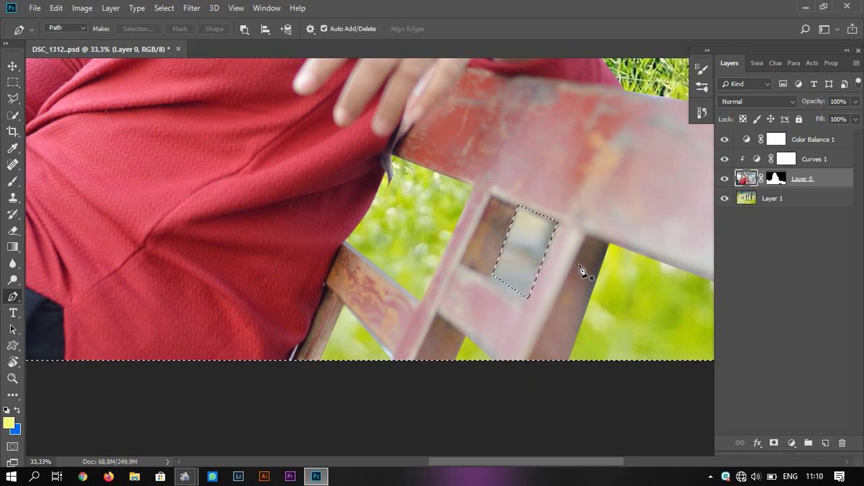
Step: Use the Eyedropper, clear the lattice selection and adjust the zoom on the photo
{"action": "key", "text": "i"}
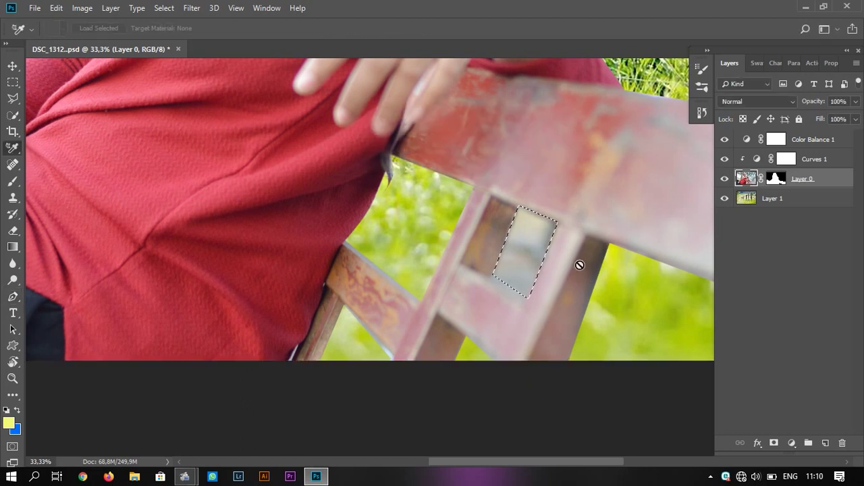
{"action": "left_click", "coordinate": [579, 265]}
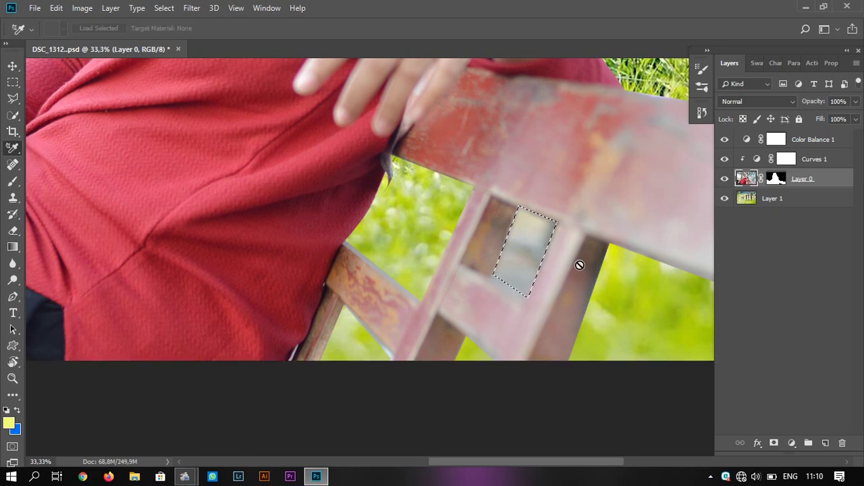
{"action": "key", "text": "ctrl+d"}
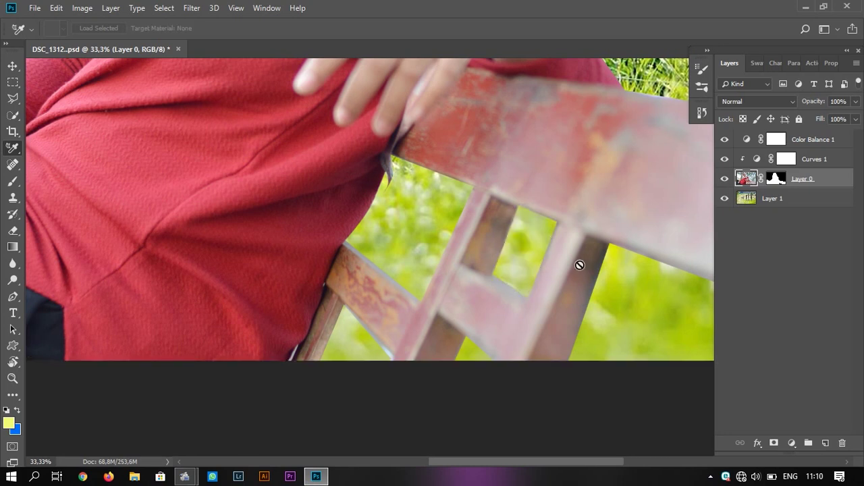
{"action": "key", "text": "z"}
{"action": "left_click", "coordinate": [476, 272]}
{"action": "left_click", "coordinate": [365, 260], "text": "alt"}
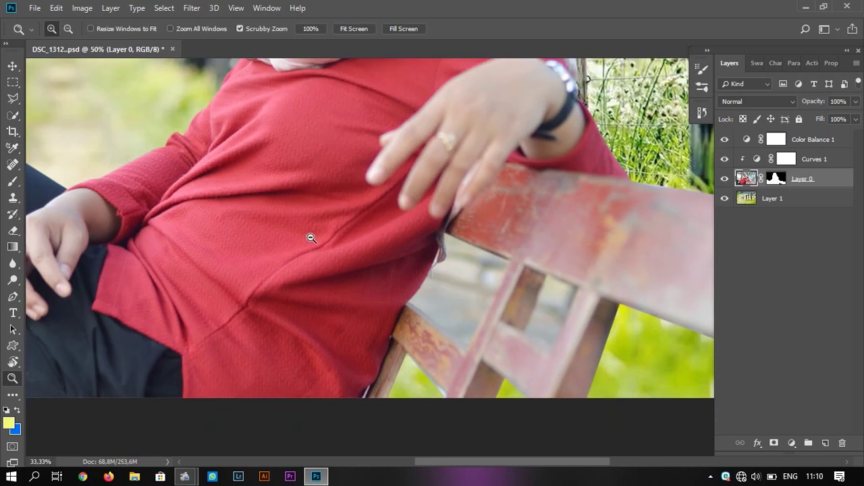
{"action": "left_click", "coordinate": [309, 236], "text": "alt"}
{"action": "left_click", "coordinate": [439, 286], "text": "alt"}
{"action": "scroll", "coordinate": [434, 241], "scroll_direction": "up", "scroll_amount": 3}
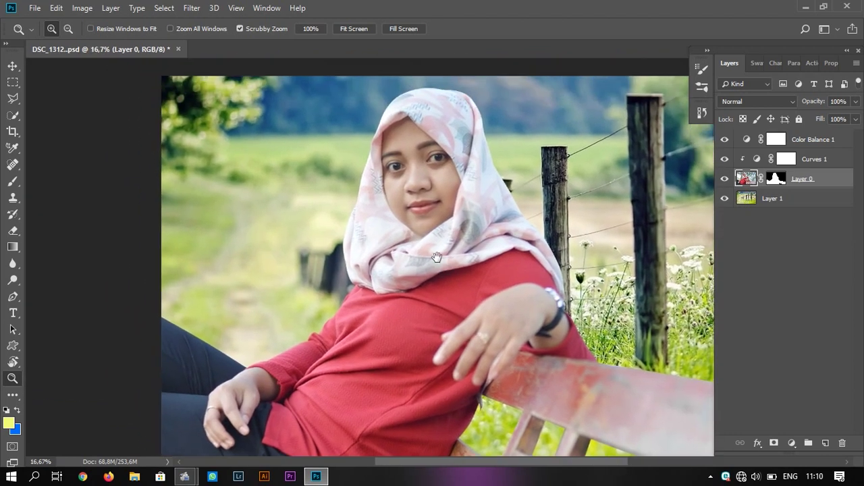
{"action": "scroll", "coordinate": [398, 243], "scroll_direction": "down", "scroll_amount": 1, "text": "alt"}
{"action": "scroll", "coordinate": [420, 203], "scroll_direction": "up", "scroll_amount": 1, "text": "alt"}
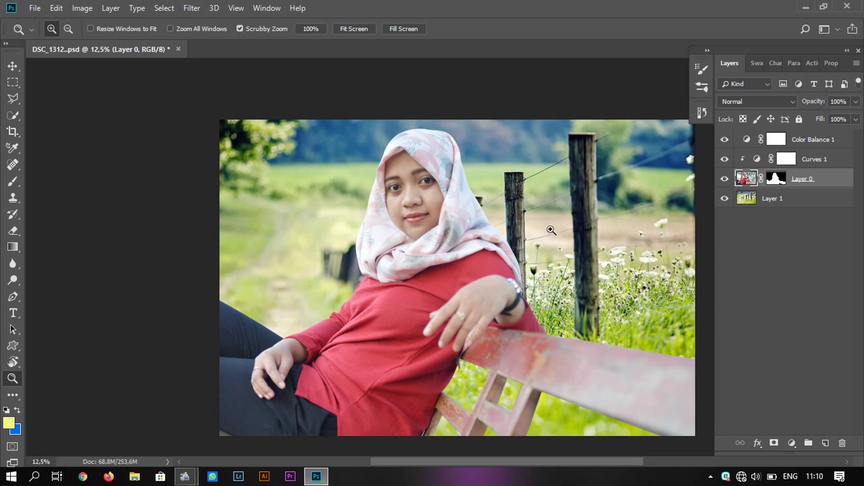
{"action": "left_click", "coordinate": [746, 199]}
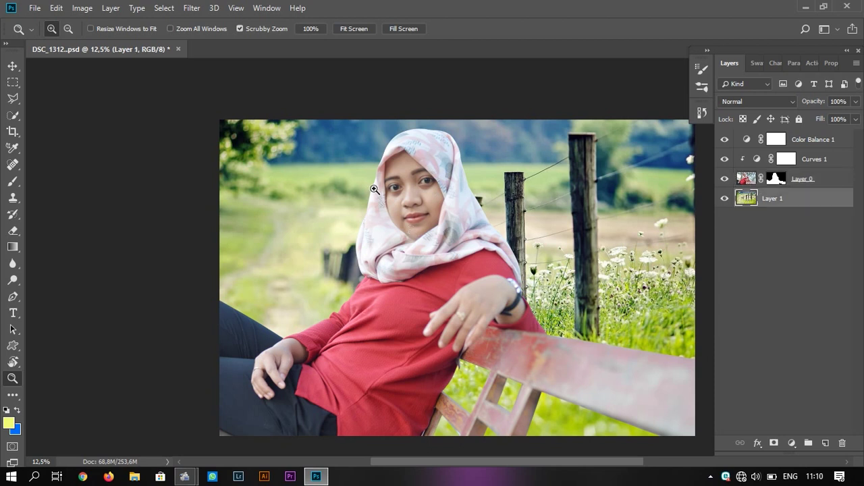
{"action": "left_click", "coordinate": [395, 198]}
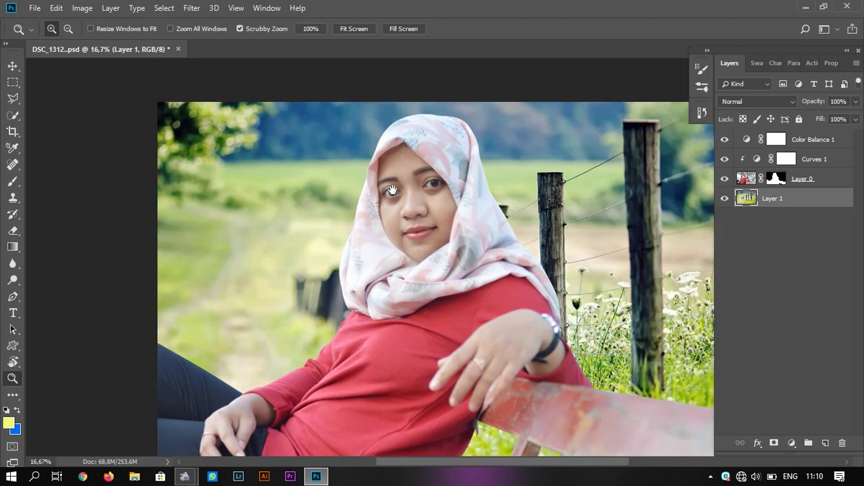
{"action": "left_click", "coordinate": [380, 158], "text": "alt"}
{"action": "left_click", "coordinate": [420, 224]}
{"action": "left_click_drag", "start_coordinate": [381, 237], "coordinate": [378, 194]}
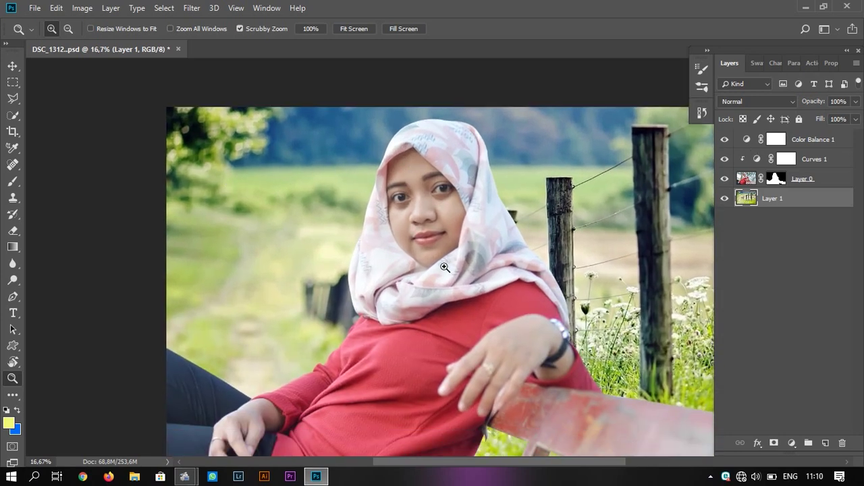
{"action": "scroll", "coordinate": [439, 274], "scroll_direction": "down", "scroll_amount": 2}
{"action": "left_click_drag", "start_coordinate": [517, 353], "coordinate": [449, 280]}
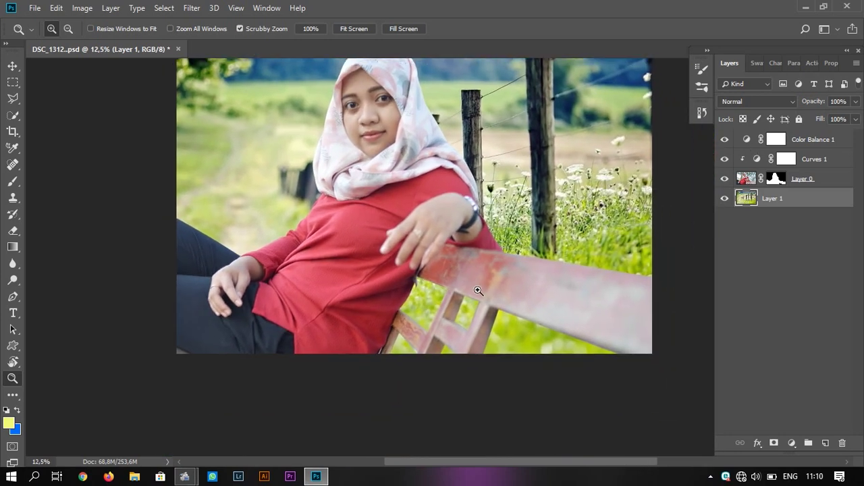
{"action": "left_click", "coordinate": [463, 235]}
{"action": "left_click_drag", "start_coordinate": [473, 241], "coordinate": [385, 196]}
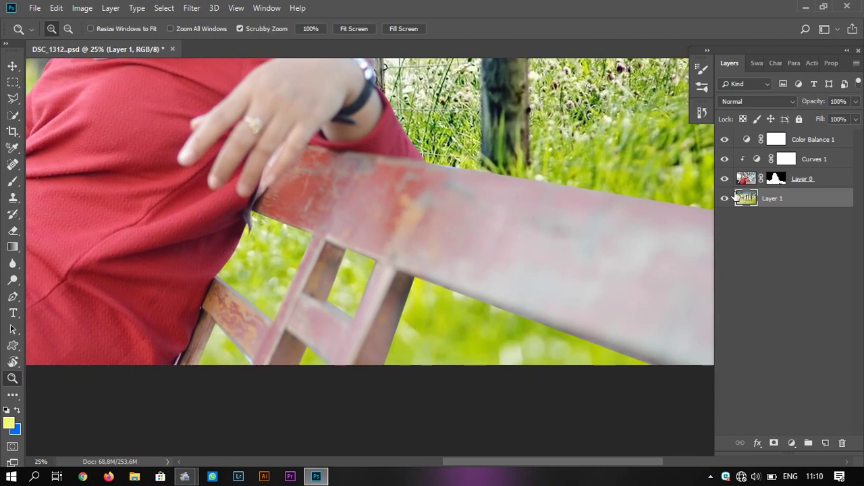
{"action": "scroll", "coordinate": [530, 218], "scroll_direction": "down", "scroll_amount": 1}
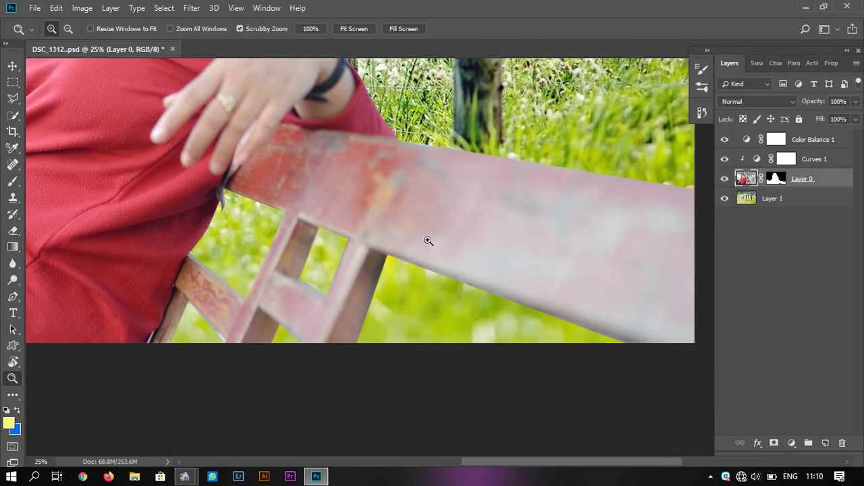
Step: Set the Blur tool to size 175 and 100% strength, zoomed in on the chair slats
{"action": "key", "text": "r"}
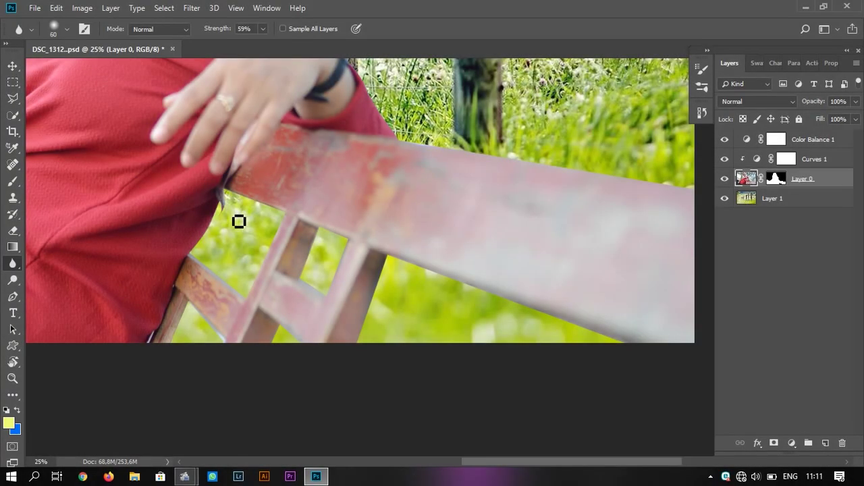
{"action": "key", "text": "bracketright"}
{"action": "key", "text": "bracketright"}
{"action": "key", "text": "bracketright"}
{"action": "left_click", "coordinate": [247, 222], "text": "ctrl"}
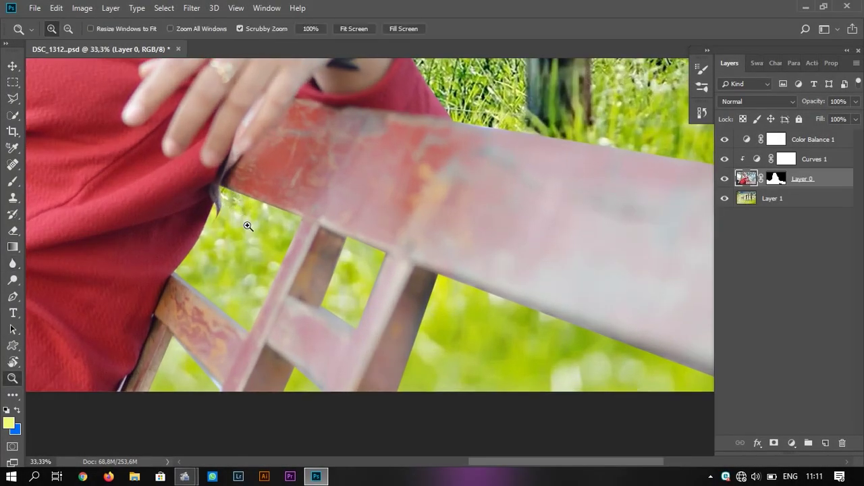
{"action": "left_click", "coordinate": [245, 219], "text": "ctrl"}
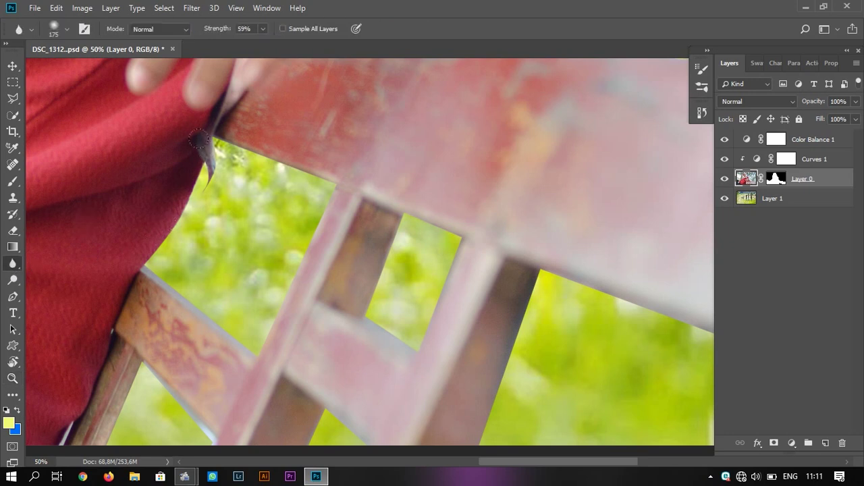
{"action": "left_click", "coordinate": [263, 28]}
{"action": "left_click_drag", "start_coordinate": [266, 45], "coordinate": [297, 45]}
Step: Blur along the chair slat and rail edges, then zoom back out
{"action": "left_click_drag", "start_coordinate": [376, 273], "coordinate": [360, 198]}
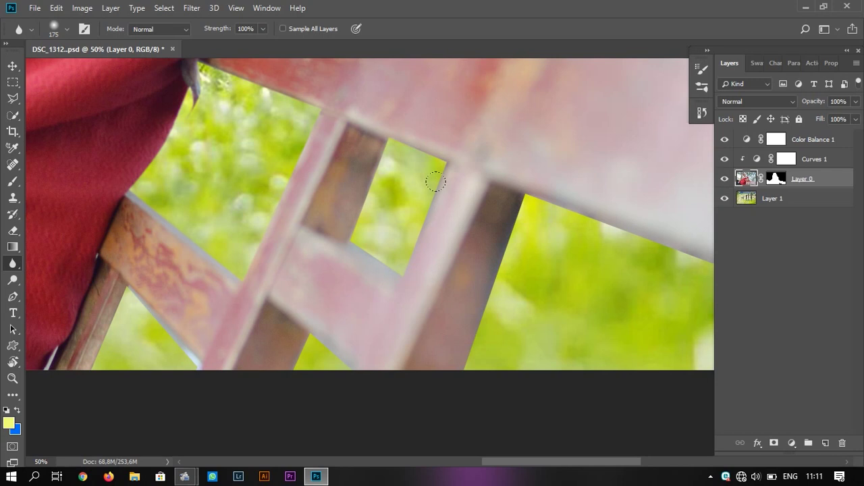
{"action": "left_click_drag", "start_coordinate": [390, 151], "coordinate": [345, 220]}
{"action": "left_click_drag", "start_coordinate": [523, 304], "coordinate": [498, 194]}
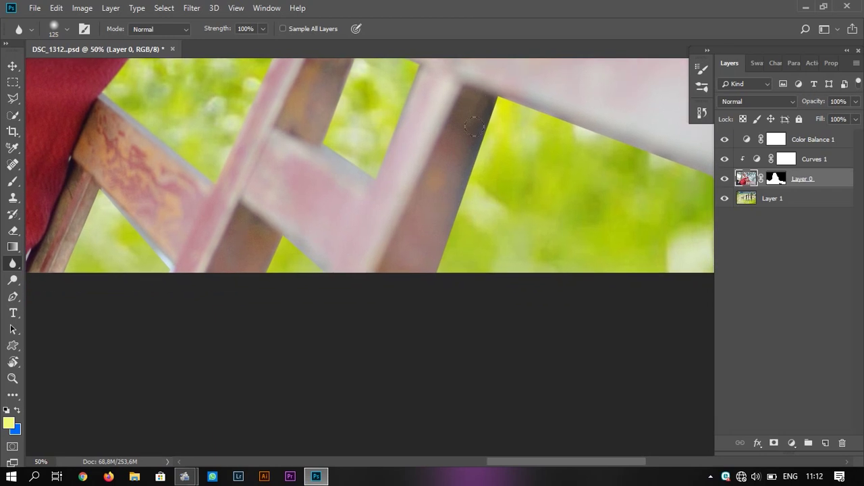
{"action": "mouse_move", "coordinate": [587, 117]}
{"action": "left_mouse_down"}
{"action": "mouse_move", "coordinate": [480, 187]}
{"action": "mouse_move", "coordinate": [359, 155]}
{"action": "left_mouse_up"}
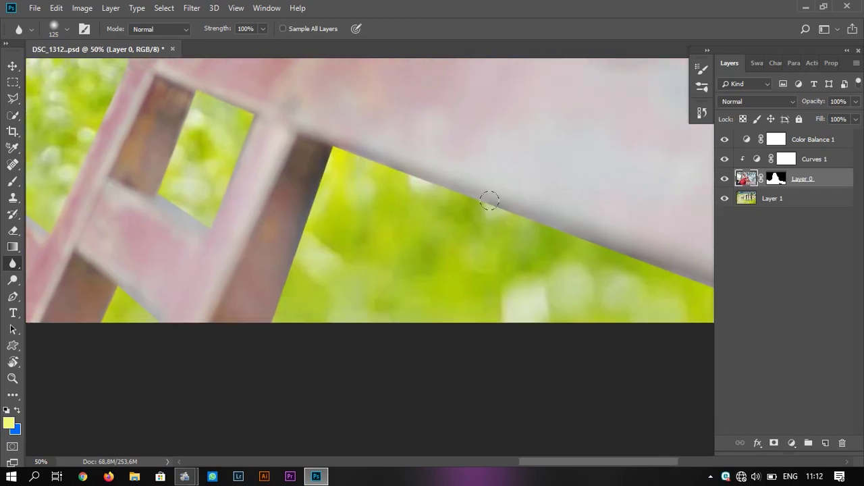
{"action": "left_click_drag", "start_coordinate": [528, 249], "coordinate": [359, 218]}
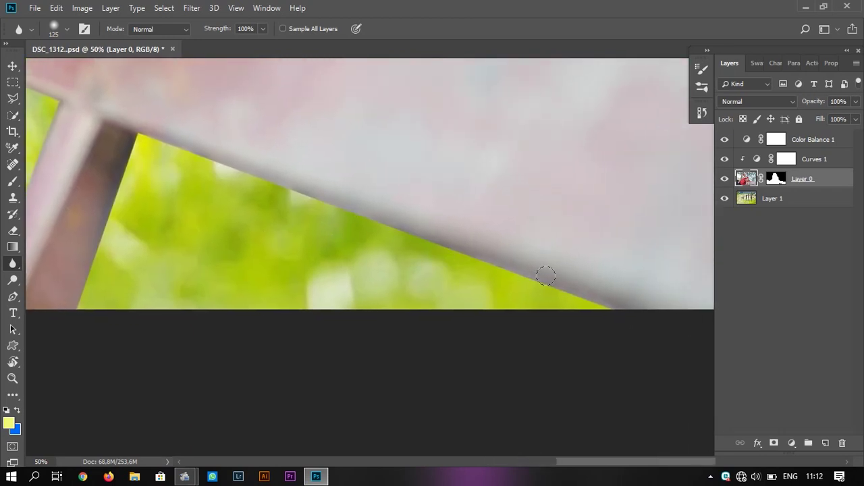
{"action": "key", "text": "ctrl+minus"}
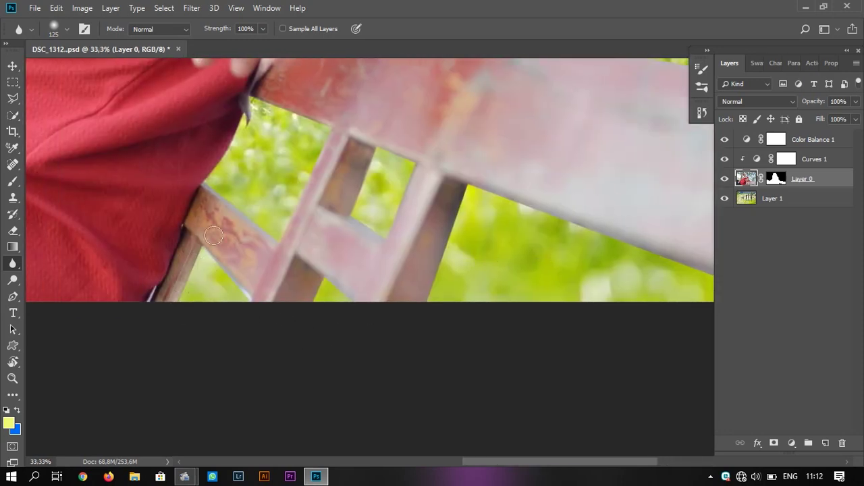
{"action": "scroll", "coordinate": [326, 239], "scroll_direction": "left", "scroll_amount": 2}
{"action": "key", "text": "z"}
{"action": "left_click", "coordinate": [318, 232], "text": "alt"}
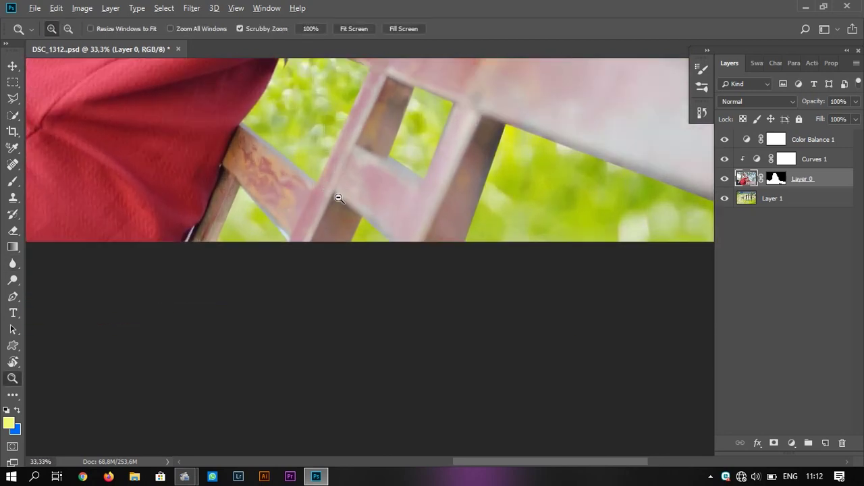
Step: Zoom out to show the whole photo and add Group 1 above Color Balance 1
{"action": "left_click", "coordinate": [422, 165], "text": "alt"}
{"action": "left_click", "coordinate": [448, 227], "text": "alt"}
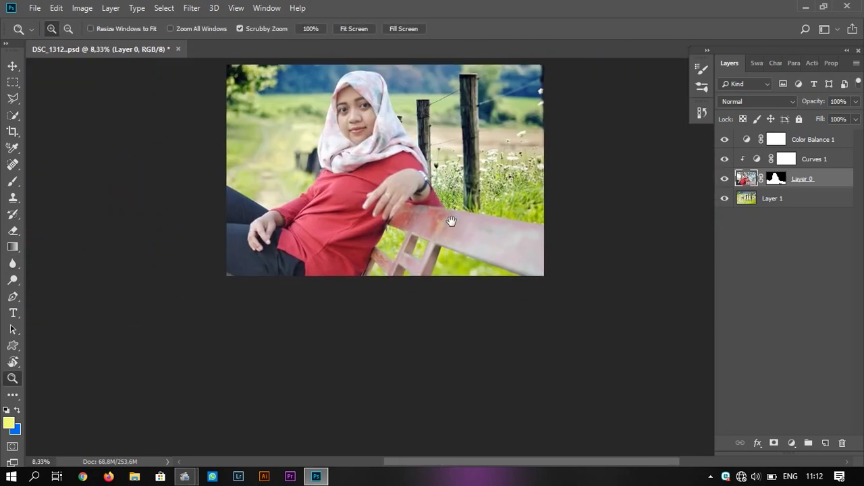
{"action": "left_click", "coordinate": [461, 217]}
{"action": "left_click", "coordinate": [461, 234], "text": "alt"}
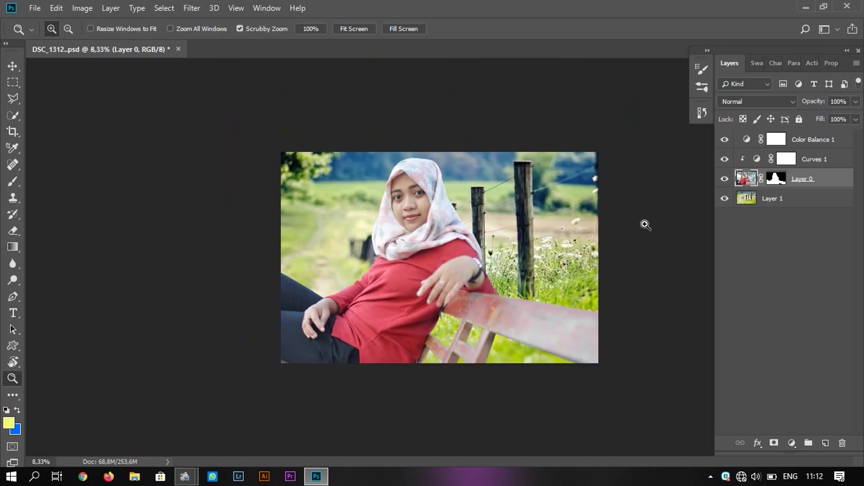
{"action": "left_click", "coordinate": [805, 140]}
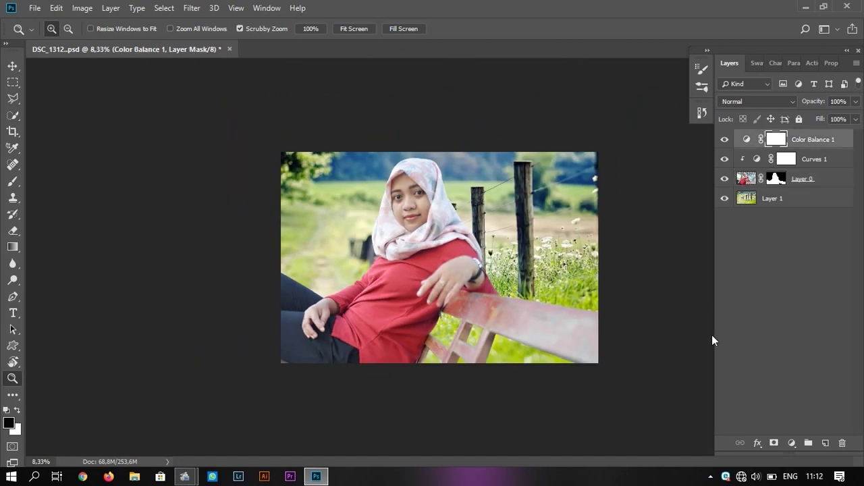
{"action": "left_click", "coordinate": [809, 443]}
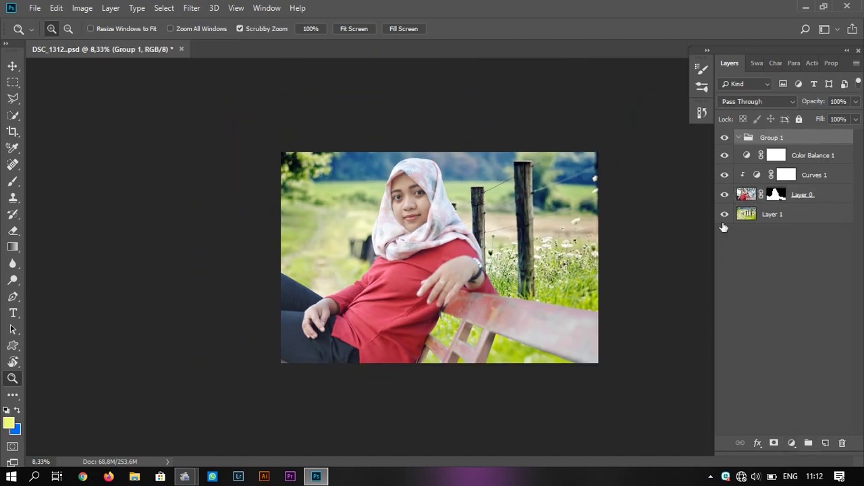
Step: Undo Group 1, create blank Layer 2 and drag it above Color Balance 1
{"action": "key", "text": "ctrl+z"}
{"action": "left_click", "coordinate": [825, 443]}
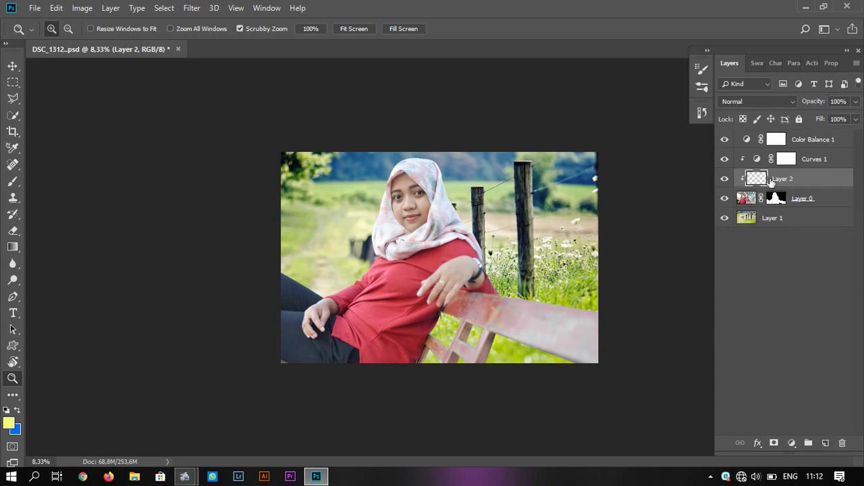
{"action": "mouse_move", "coordinate": [770, 179]}
{"action": "left_mouse_down"}
{"action": "mouse_move", "coordinate": [751, 230]}
{"action": "mouse_move", "coordinate": [633, 316]}
{"action": "left_mouse_up"}
{"action": "left_click_drag", "start_coordinate": [794, 179], "coordinate": [803, 135]}
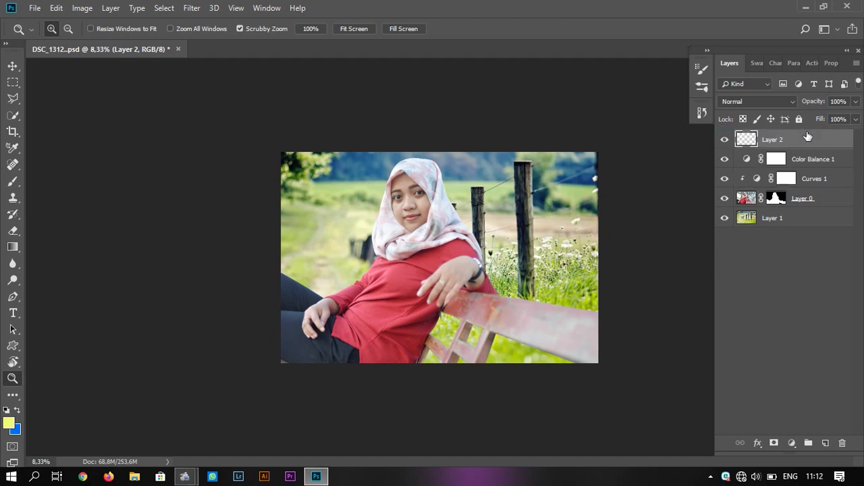
Step: Draw a yellow gradient from the bottom-right corner, redrawing it after confirming the yellow foreground
{"action": "key", "text": "g"}
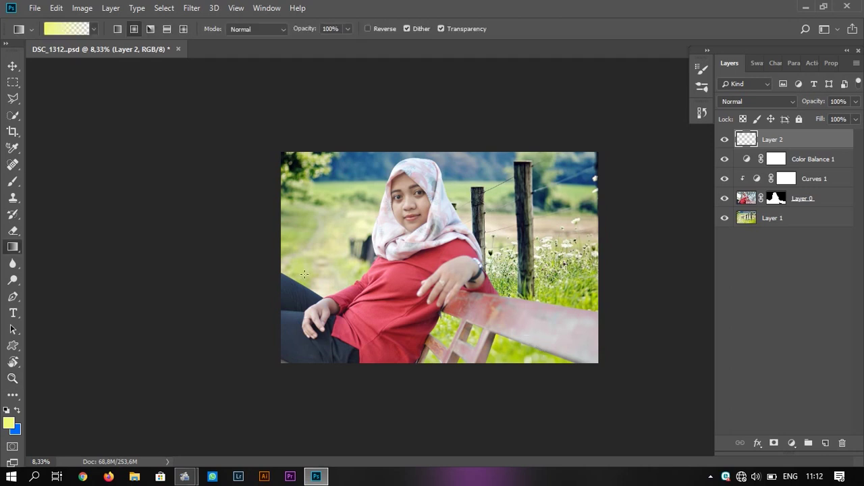
{"action": "left_click_drag", "start_coordinate": [596, 363], "coordinate": [502, 262]}
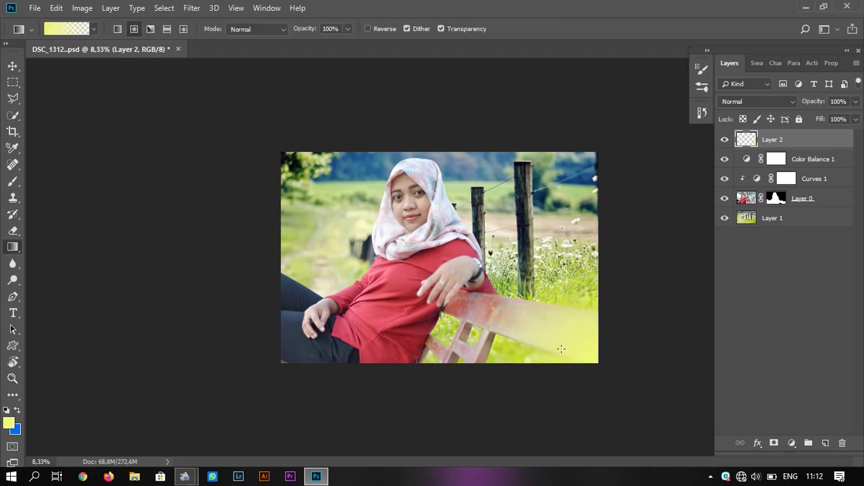
{"action": "key", "text": "ctrl+z"}
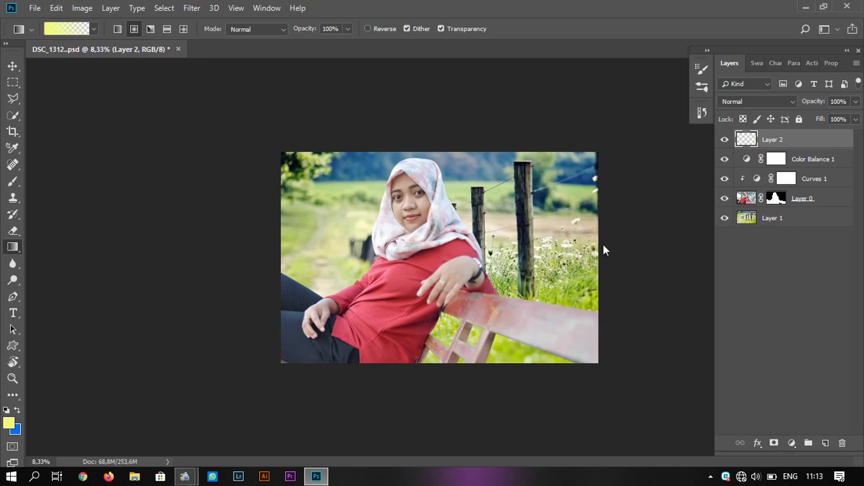
{"action": "key", "text": "i"}
{"action": "left_click", "coordinate": [9, 423]}
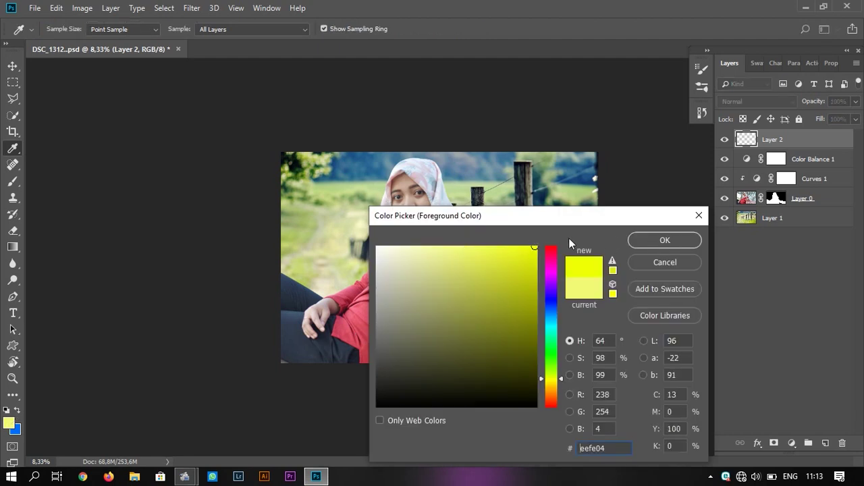
{"action": "left_click", "coordinate": [665, 241]}
{"action": "key", "text": "g"}
{"action": "left_click_drag", "start_coordinate": [606, 373], "coordinate": [506, 296]}
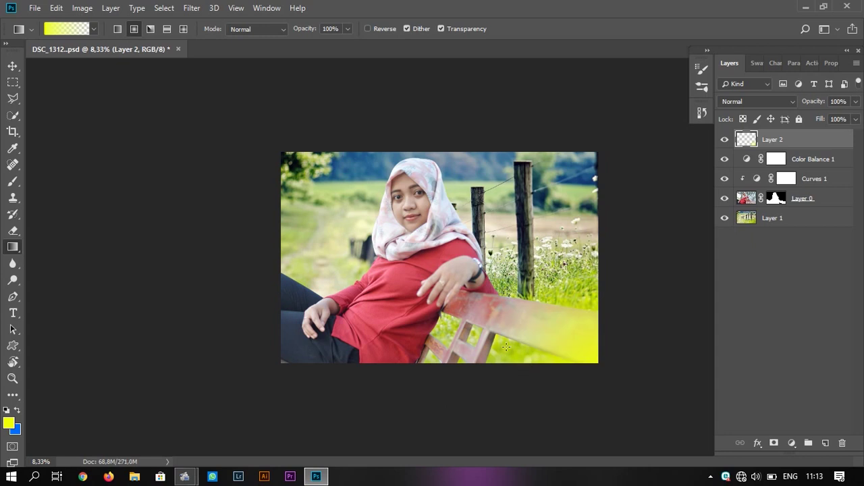
{"action": "key", "text": "ctrl+z"}
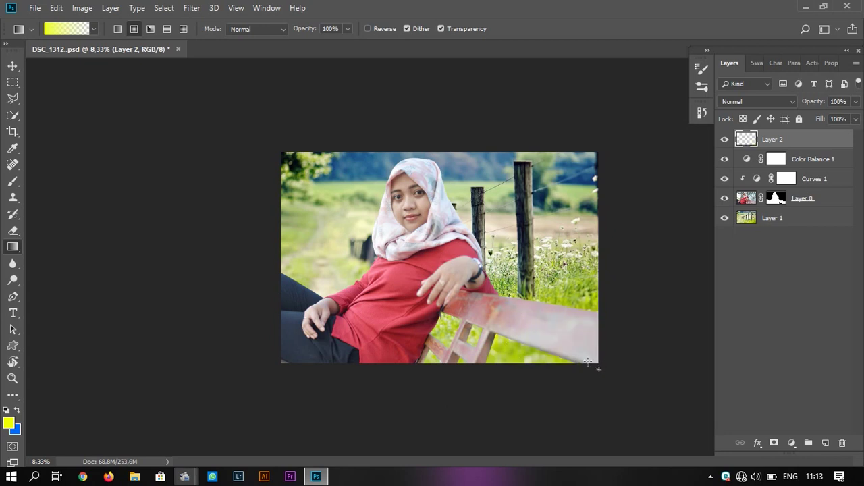
{"action": "left_click_drag", "start_coordinate": [588, 363], "coordinate": [486, 291]}
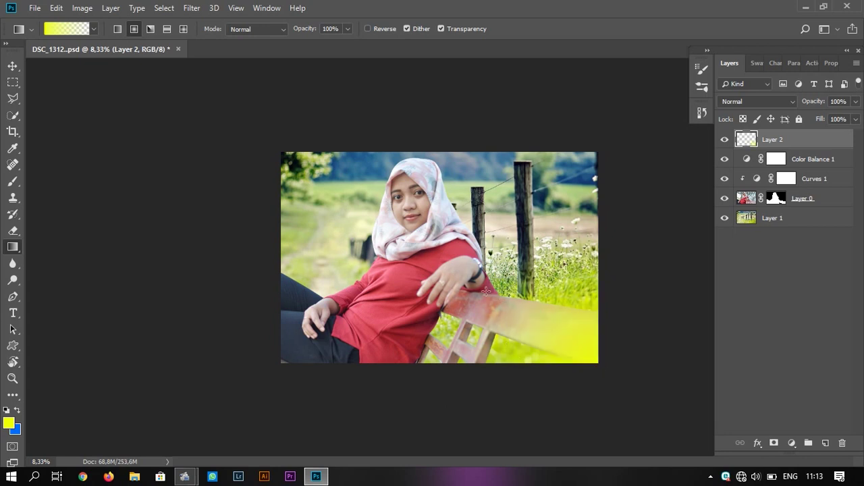
Step: Set the background colour to white and retry the yellow gradient over the lower-right
{"action": "key", "text": "z"}
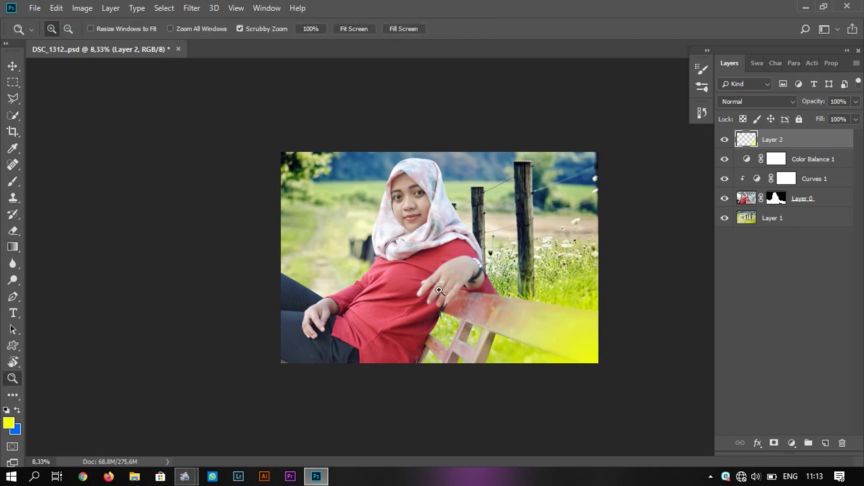
{"action": "left_click", "coordinate": [446, 272]}
{"action": "left_click", "coordinate": [445, 273], "text": "alt"}
{"action": "key", "text": "ctrl+z"}
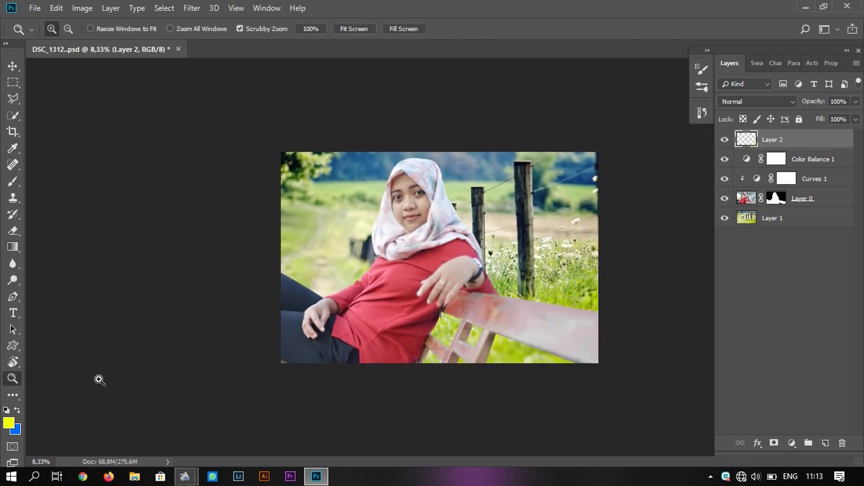
{"action": "left_click", "coordinate": [16, 431]}
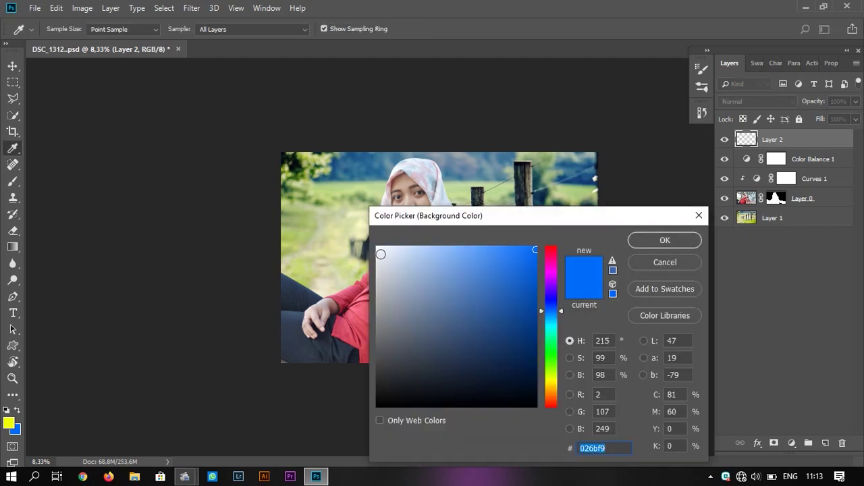
{"action": "left_click", "coordinate": [380, 253]}
{"action": "left_click", "coordinate": [664, 240]}
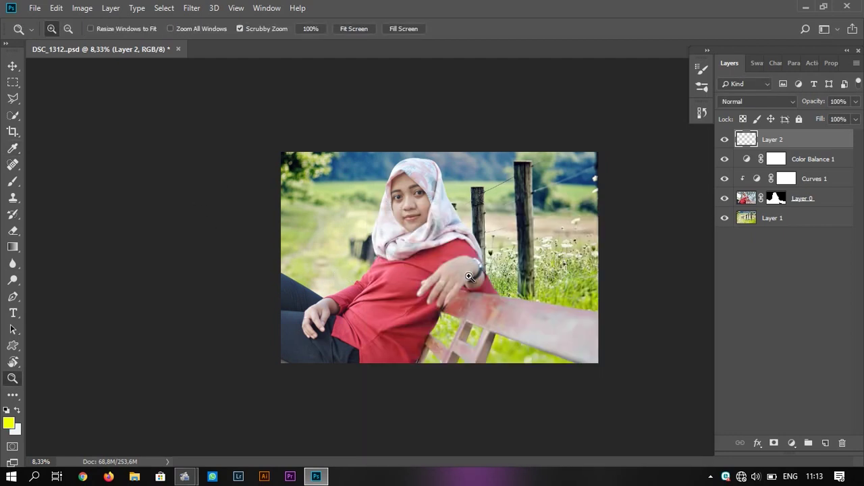
{"action": "key", "text": "g"}
{"action": "left_click_drag", "start_coordinate": [616, 359], "coordinate": [487, 287]}
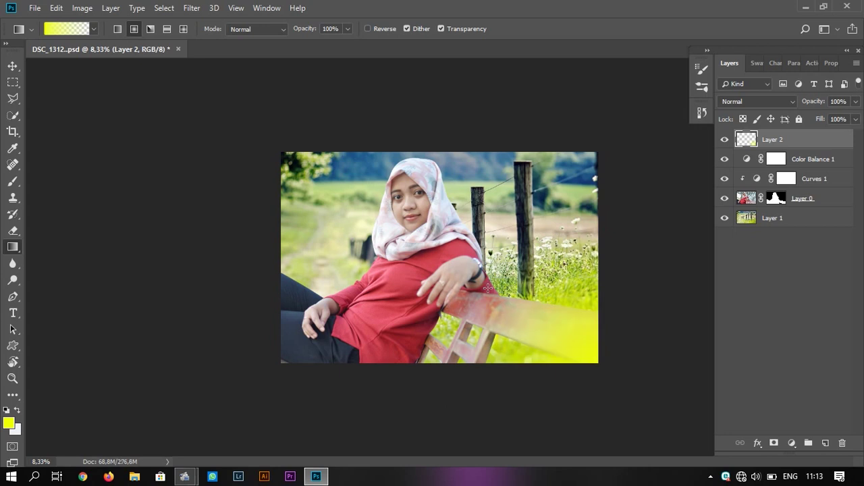
{"action": "key", "text": "ctrl+z"}
Step: Test a white gradient, then settle on a yellow gradient from the corner toward the wrist
{"action": "left_click", "coordinate": [17, 410]}
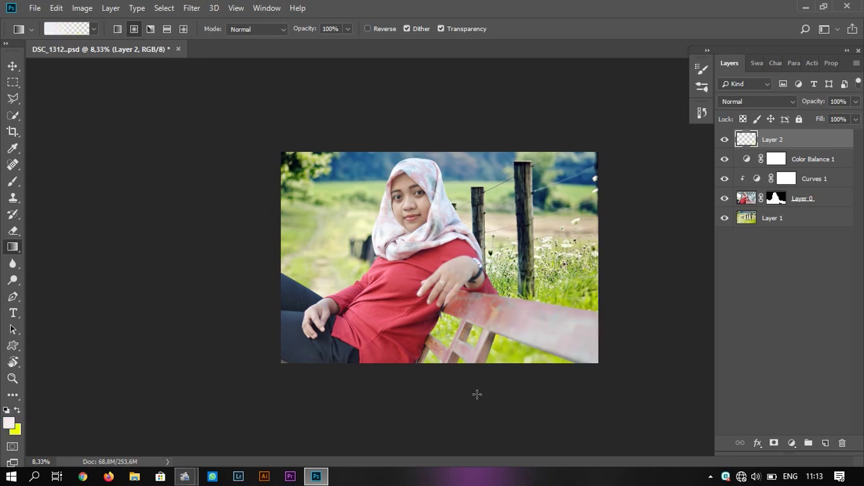
{"action": "left_click_drag", "start_coordinate": [598, 367], "coordinate": [496, 292]}
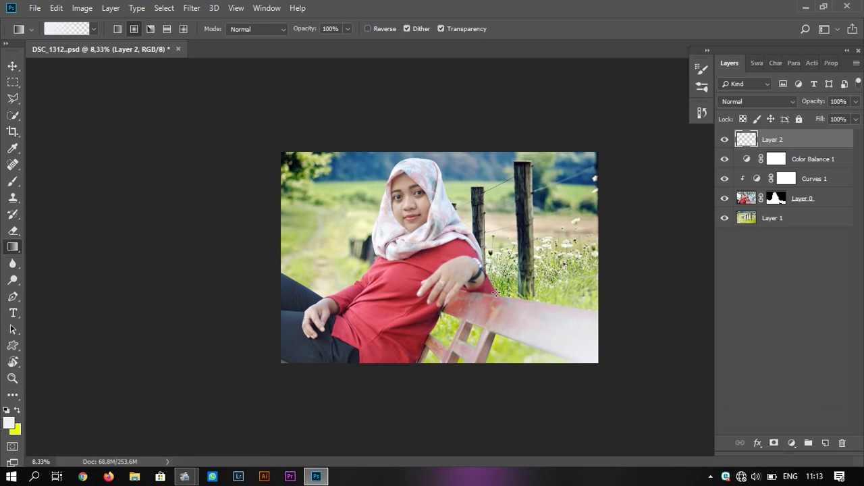
{"action": "key", "text": "z"}
{"action": "left_click", "coordinate": [489, 323]}
{"action": "left_click", "coordinate": [474, 309], "text": "alt"}
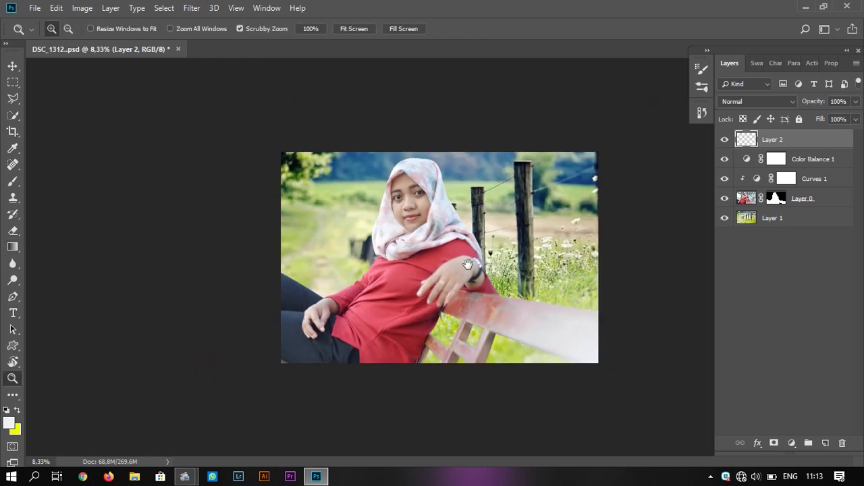
{"action": "key", "text": "ctrl+z"}
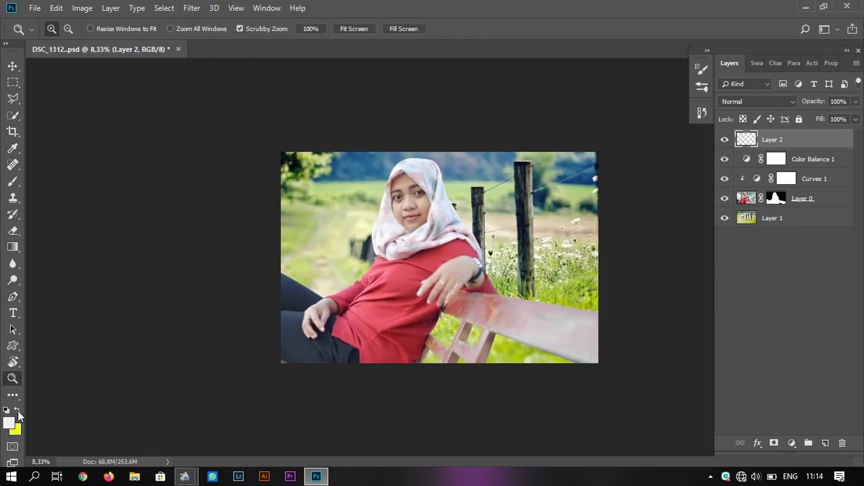
{"action": "left_click", "coordinate": [17, 411]}
{"action": "key", "text": "g"}
{"action": "left_click_drag", "start_coordinate": [597, 364], "coordinate": [486, 287]}
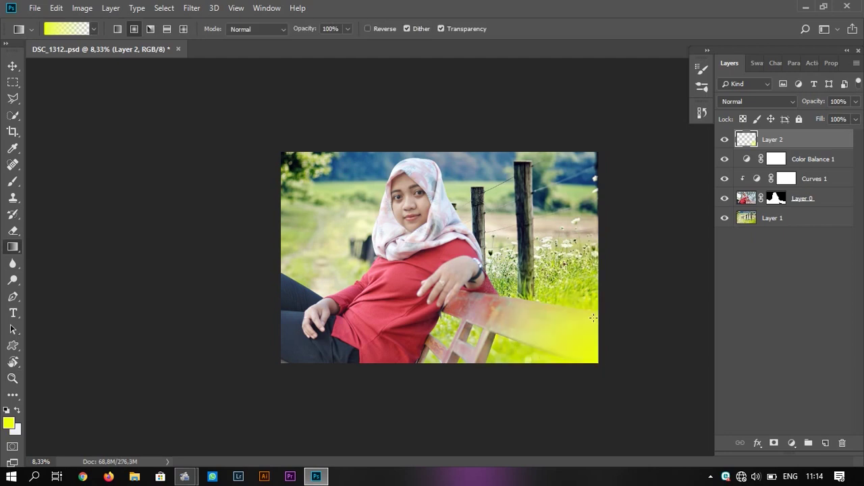
{"action": "key", "text": "ctrl+z"}
{"action": "left_click_drag", "start_coordinate": [597, 365], "coordinate": [465, 299]}
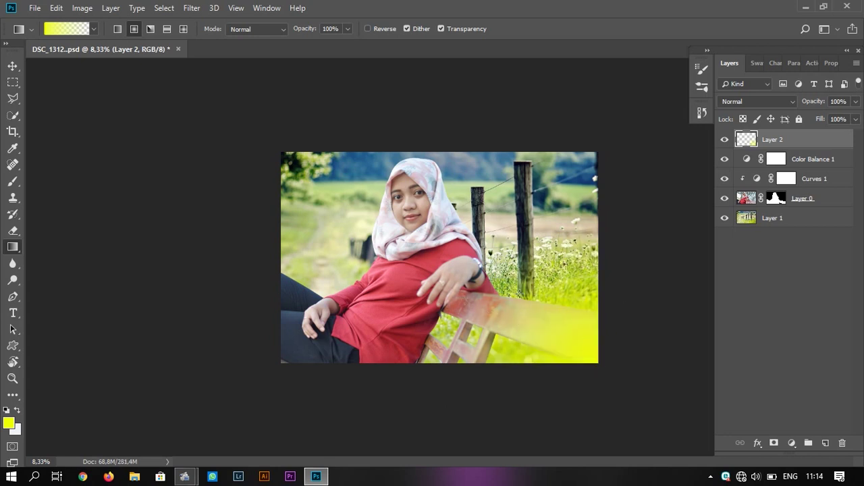
Step: Switch the Gradient tool to Reflected and drag a blue band across the photo's top edge
{"action": "key", "text": "z"}
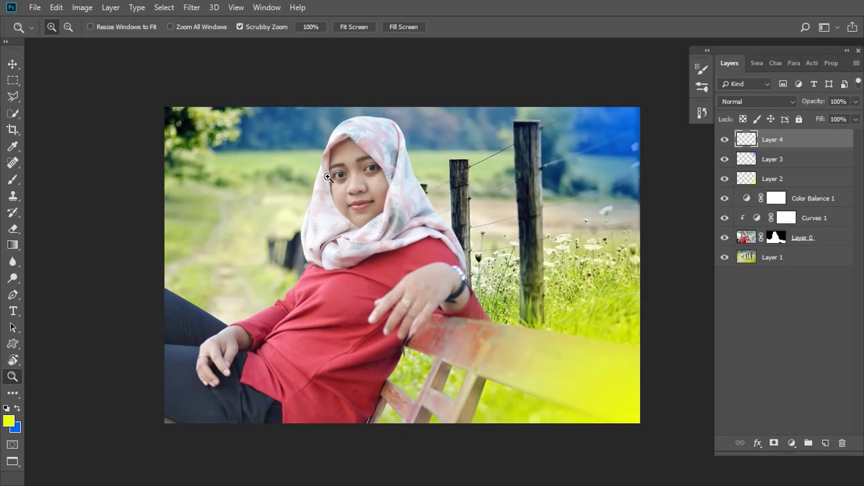
{"action": "key", "text": "g"}
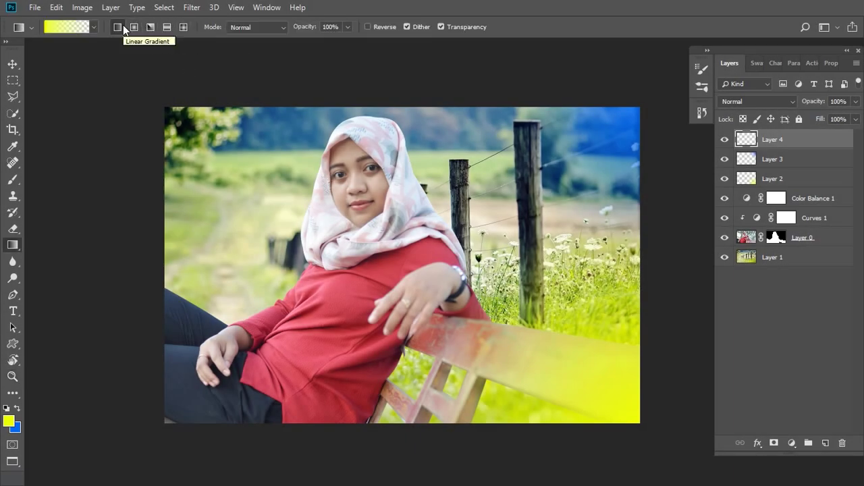
{"action": "left_click", "coordinate": [167, 27]}
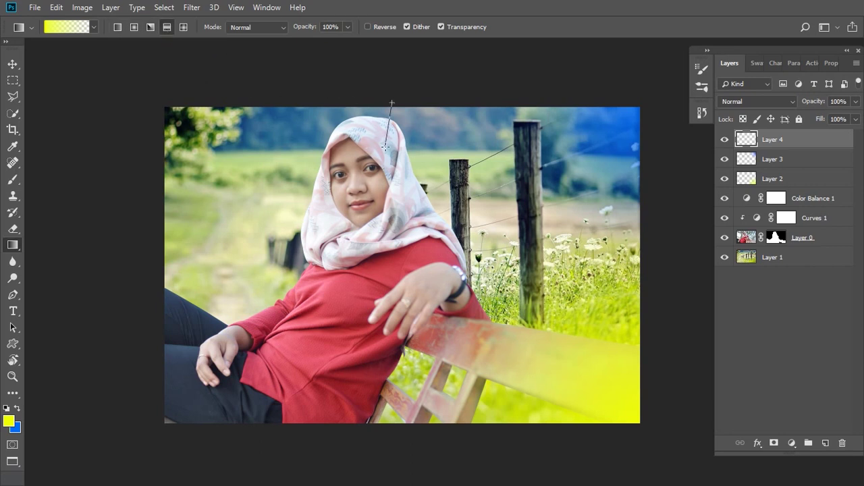
{"action": "left_click_drag", "start_coordinate": [386, 147], "coordinate": [385, 147]}
{"action": "key", "text": "ctrl+z"}
{"action": "left_click", "coordinate": [17, 409]}
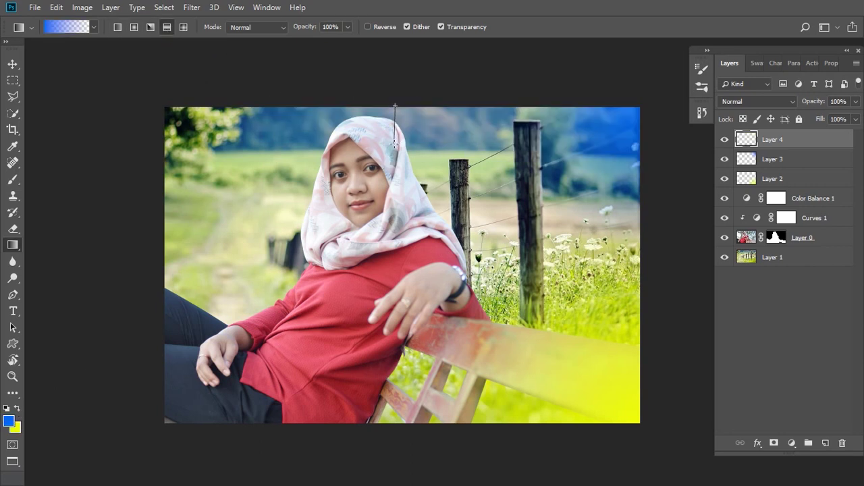
{"action": "left_click_drag", "start_coordinate": [399, 137], "coordinate": [394, 144]}
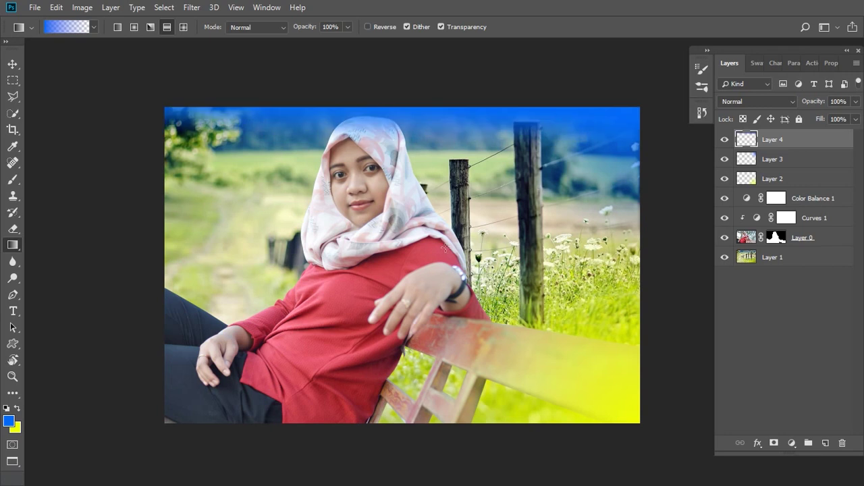
Step: Set Layer 4's blending mode to Overlay, after briefly trying Screen
{"action": "left_click", "coordinate": [774, 99]}
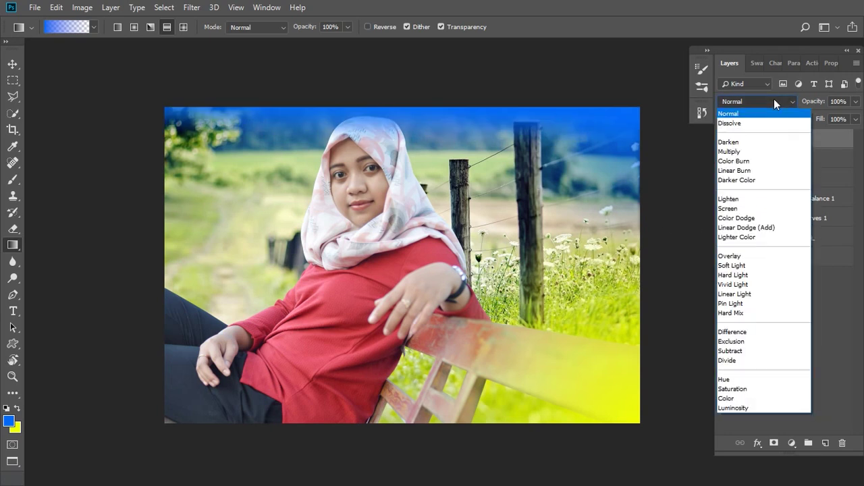
{"action": "left_click", "coordinate": [749, 211]}
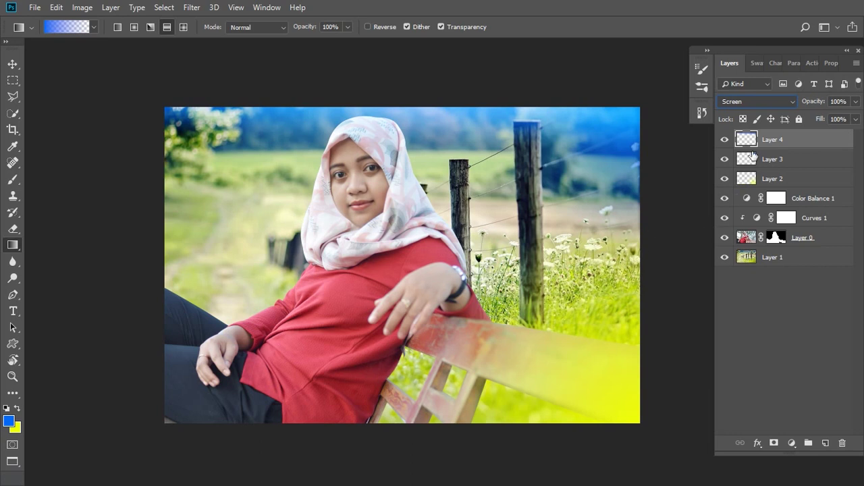
{"action": "left_click", "coordinate": [766, 101]}
{"action": "left_click", "coordinate": [734, 255]}
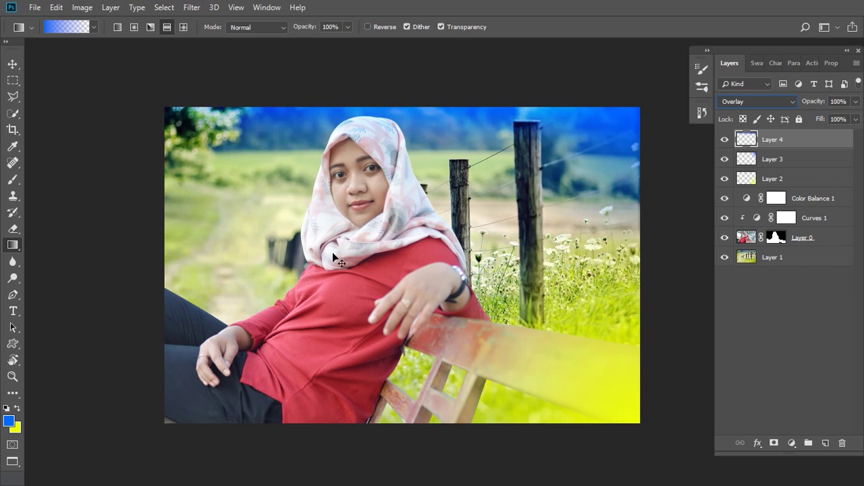
Step: Stretch the blue gradient band taller with Free Transform
{"action": "key", "text": "ctrl+t"}
{"action": "mouse_move", "coordinate": [403, 152]}
{"action": "left_mouse_down"}
{"action": "mouse_move", "coordinate": [421, 176]}
{"action": "mouse_move", "coordinate": [424, 158]}
{"action": "left_mouse_up"}
{"action": "key", "text": "Return"}
Step: Lower Layer 4's opacity to 50% and zoom in to check the sky tint
{"action": "key", "text": "g"}
{"action": "left_click_drag", "start_coordinate": [814, 102], "coordinate": [790, 106]}
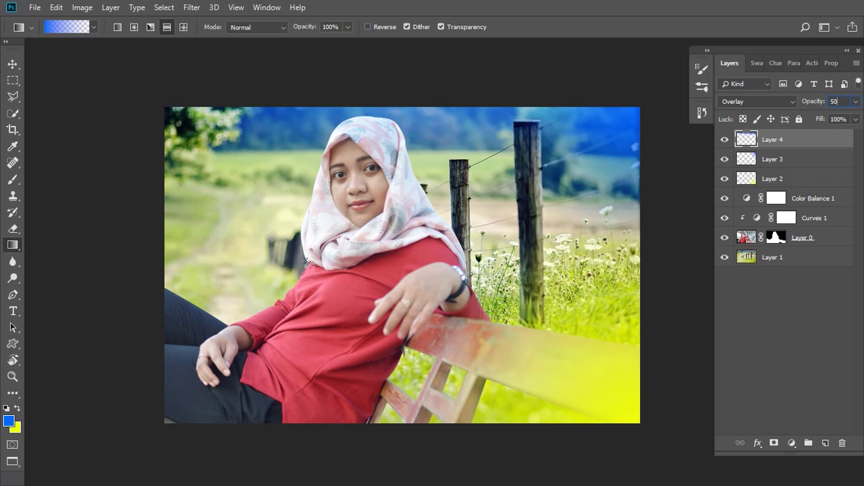
{"action": "key", "text": "z"}
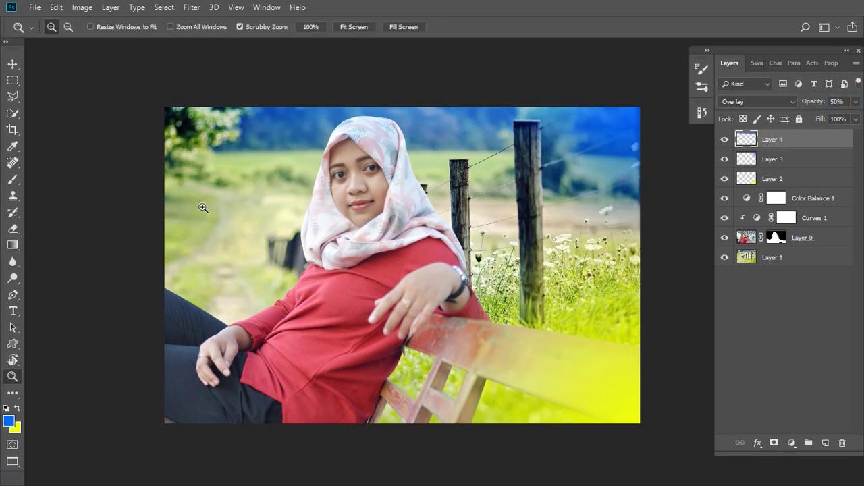
{"action": "left_click_drag", "start_coordinate": [375, 212], "coordinate": [408, 218]}
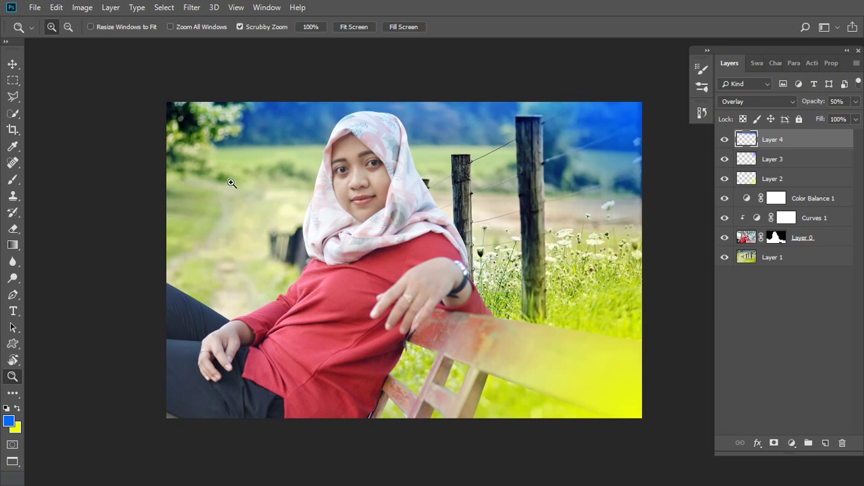
Step: Select the regular Brush tool with the 2500 light-ray brush tip
{"action": "key", "text": "b"}
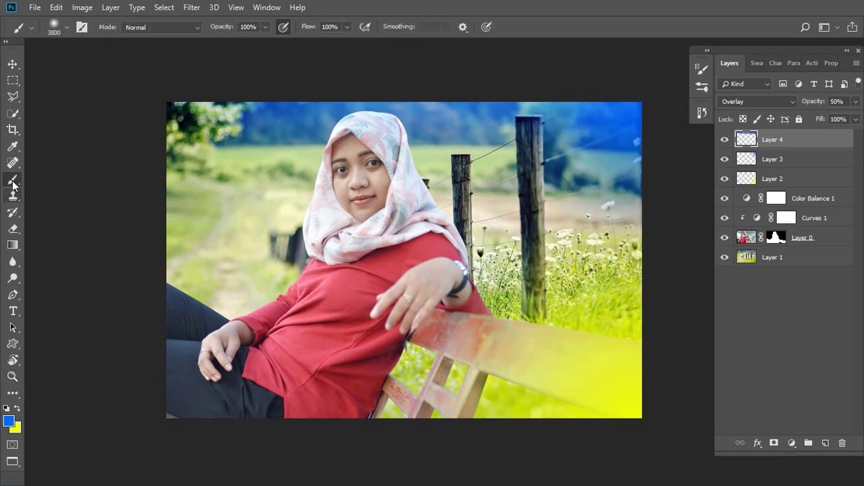
{"action": "right_click", "coordinate": [14, 181]}
{"action": "left_click", "coordinate": [14, 181]}
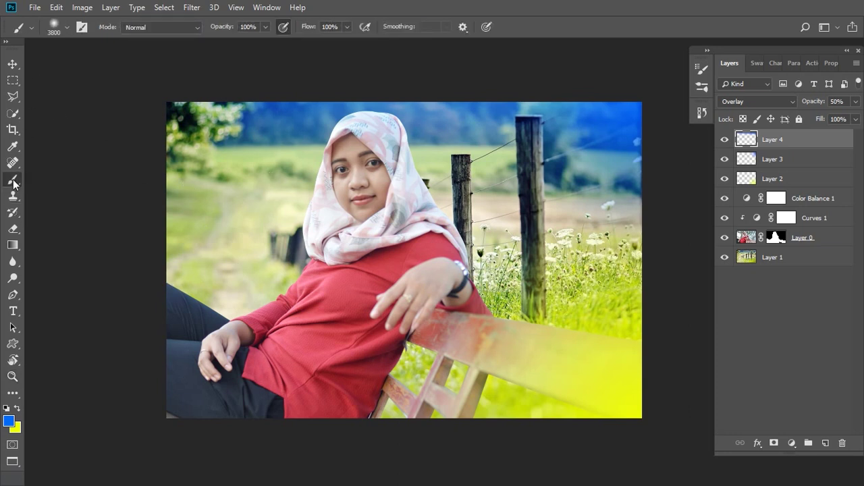
{"action": "left_click", "coordinate": [67, 28]}
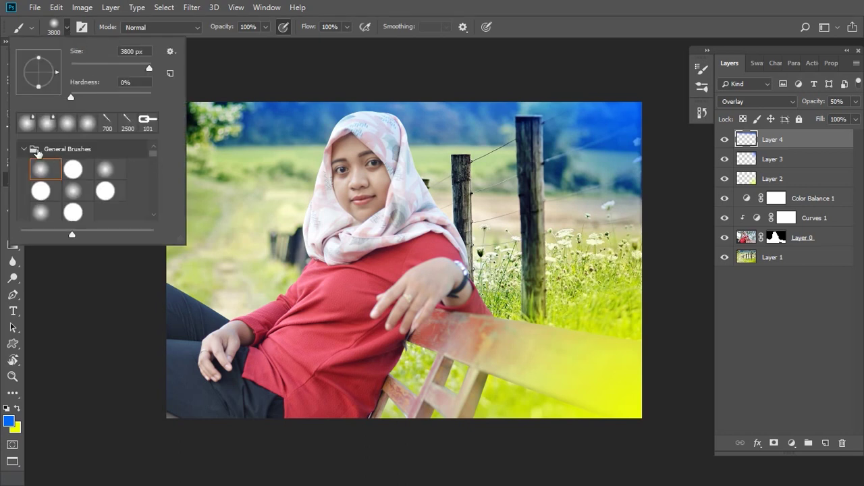
{"action": "left_click", "coordinate": [24, 148]}
{"action": "mouse_move", "coordinate": [153, 155]}
{"action": "left_mouse_down"}
{"action": "mouse_move", "coordinate": [154, 221]}
{"action": "mouse_move", "coordinate": [156, 193]}
{"action": "mouse_move", "coordinate": [159, 200]}
{"action": "left_mouse_up"}
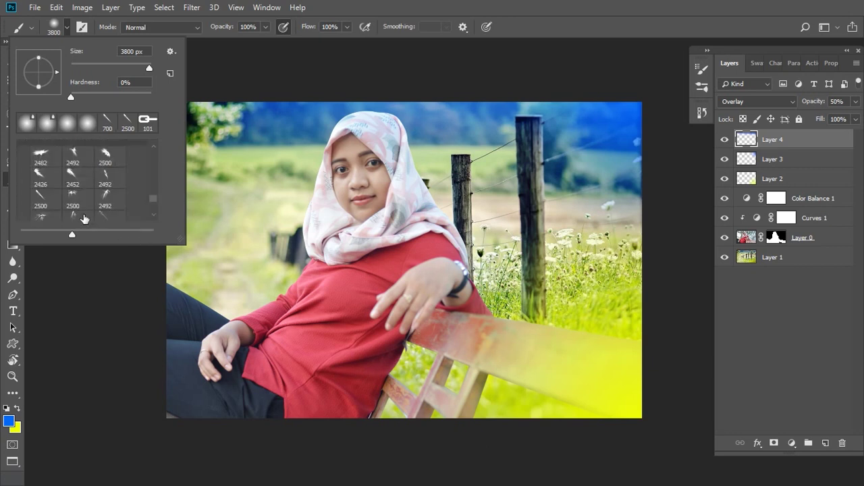
{"action": "double_click", "coordinate": [42, 197]}
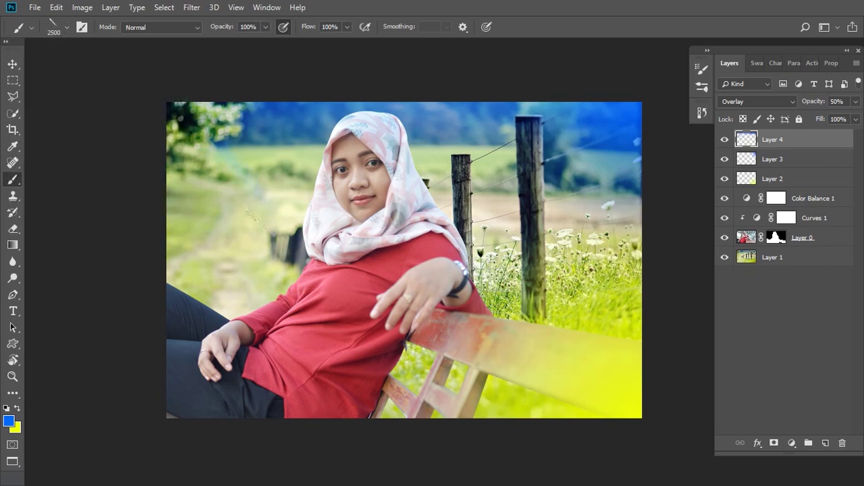
Step: Set the foreground colour to near-white
{"action": "left_click", "coordinate": [9, 421]}
{"action": "left_click", "coordinate": [379, 250]}
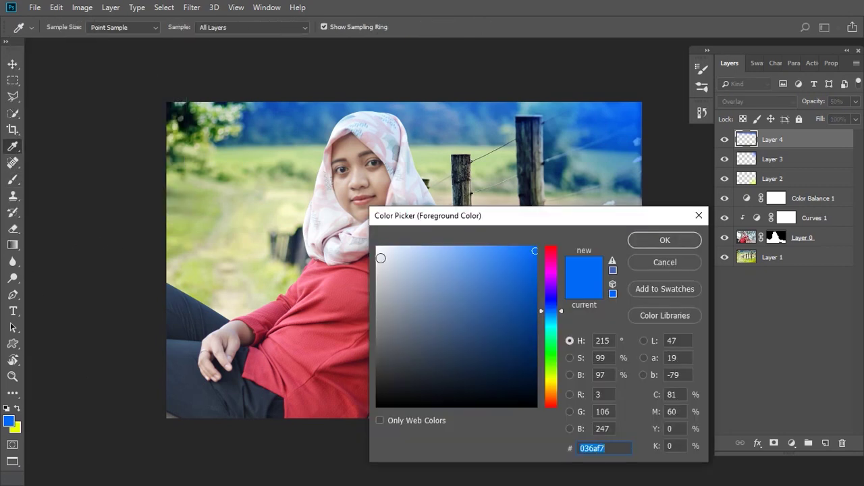
{"action": "key", "text": "Return"}
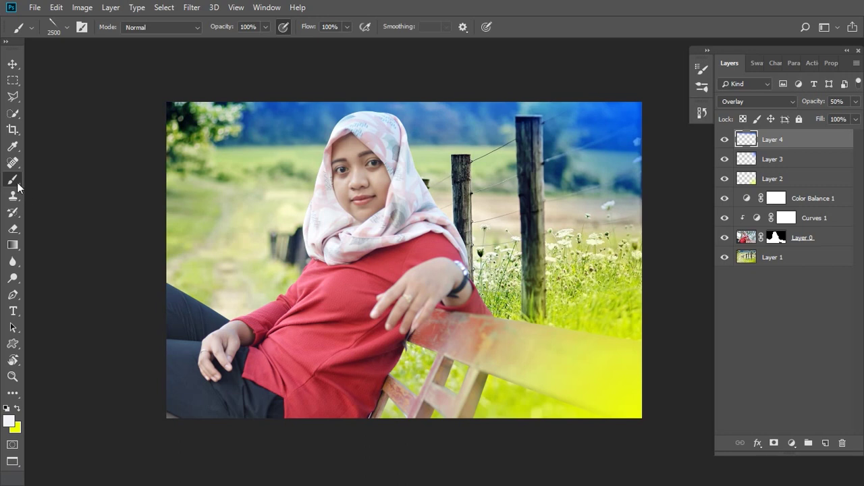
Step: Choose a different light-ray brush tip and add a new empty layer for the rays
{"action": "left_click", "coordinate": [67, 27]}
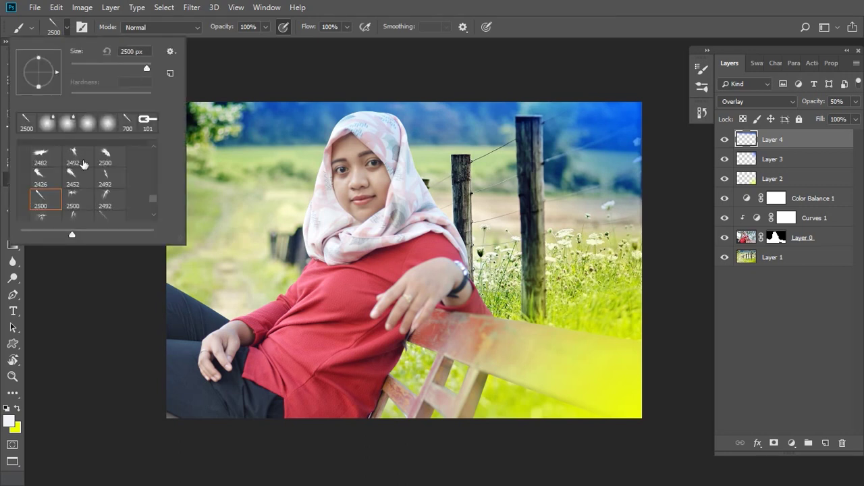
{"action": "scroll", "coordinate": [102, 195], "scroll_direction": "down", "scroll_amount": 1}
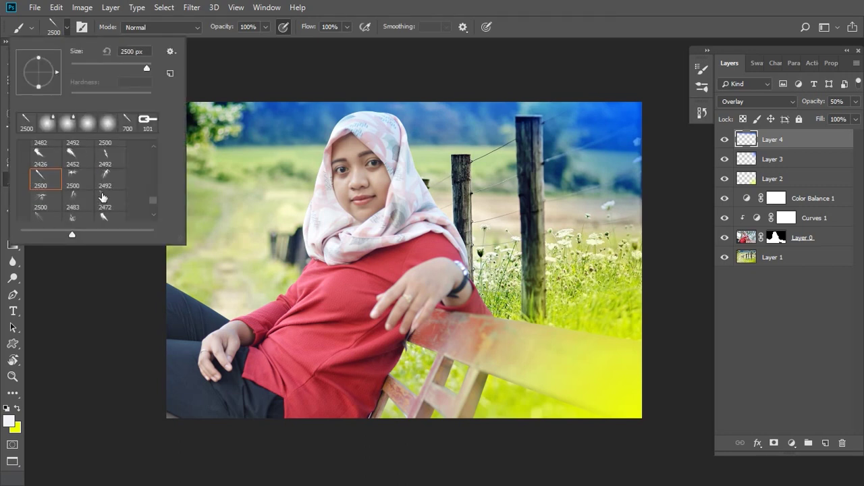
{"action": "double_click", "coordinate": [39, 217]}
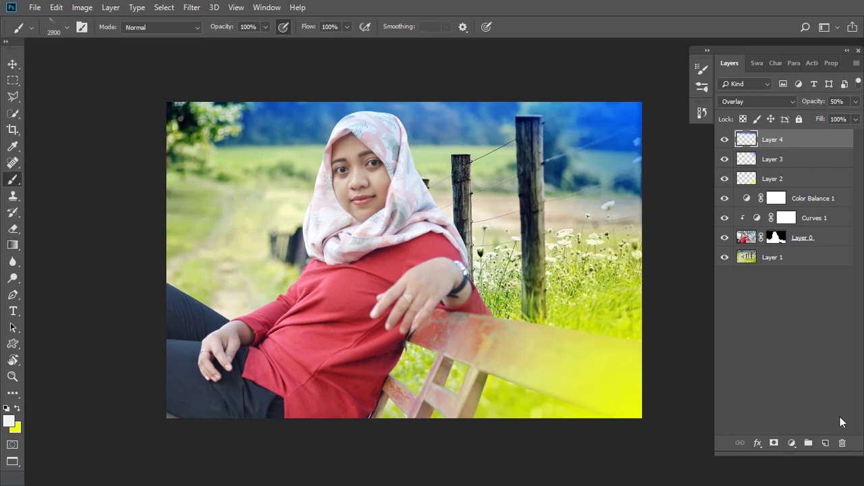
{"action": "left_click", "coordinate": [825, 443]}
Step: Stamp white light rays at the top-left corner and scale them up to about 143% height
{"action": "left_click", "coordinate": [151, 88]}
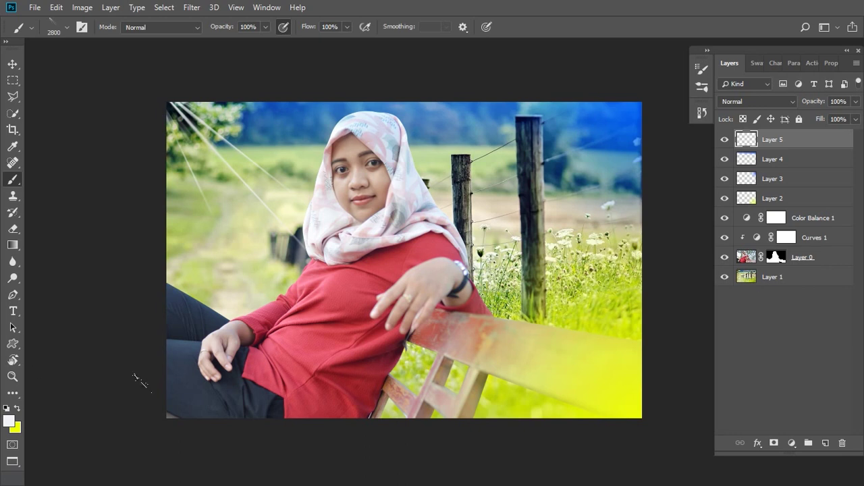
{"action": "key", "text": "ctrl+t"}
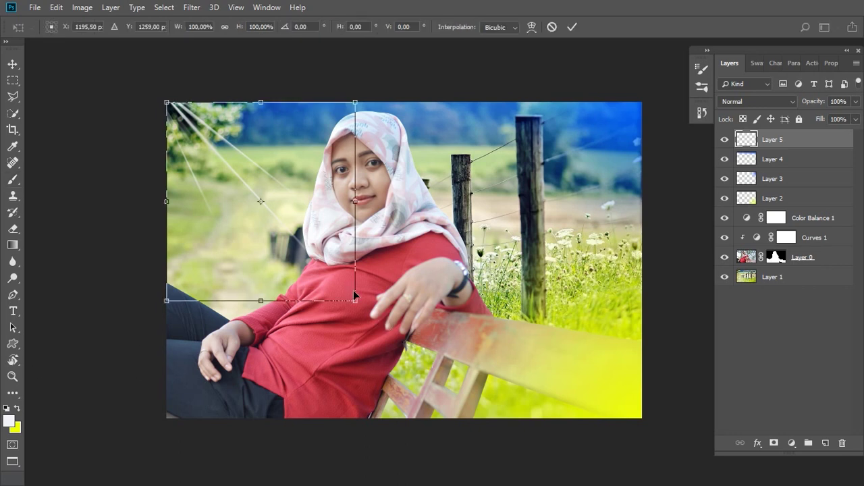
{"action": "left_click_drag", "start_coordinate": [352, 301], "coordinate": [439, 409]}
Step: Commit the enlarged rays, then undo them off Layer 5
{"action": "key", "text": "b"}
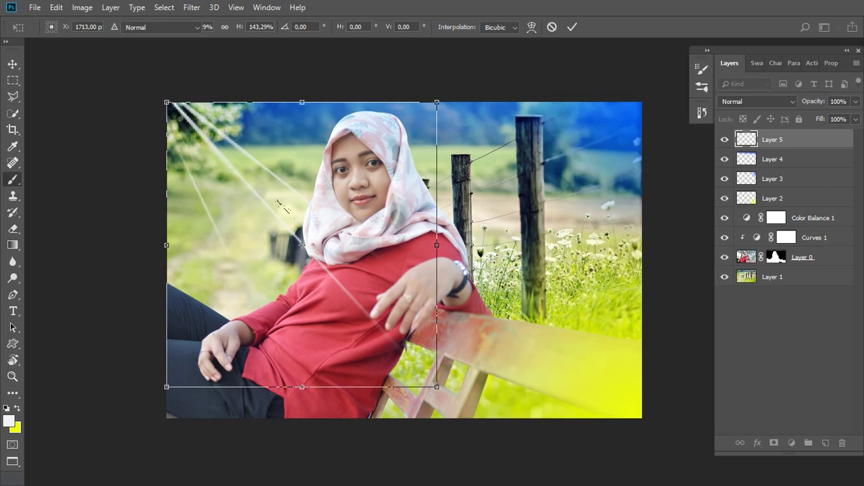
{"action": "key", "text": "ctrl+z"}
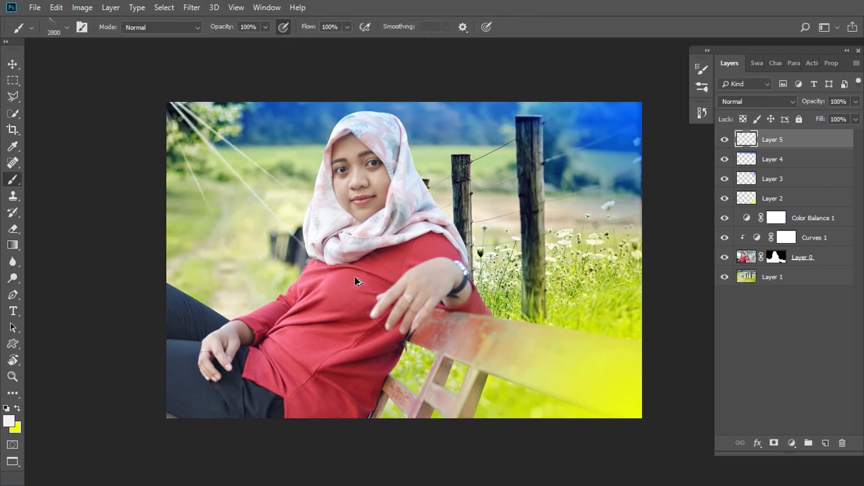
{"action": "key", "text": "ctrl+z"}
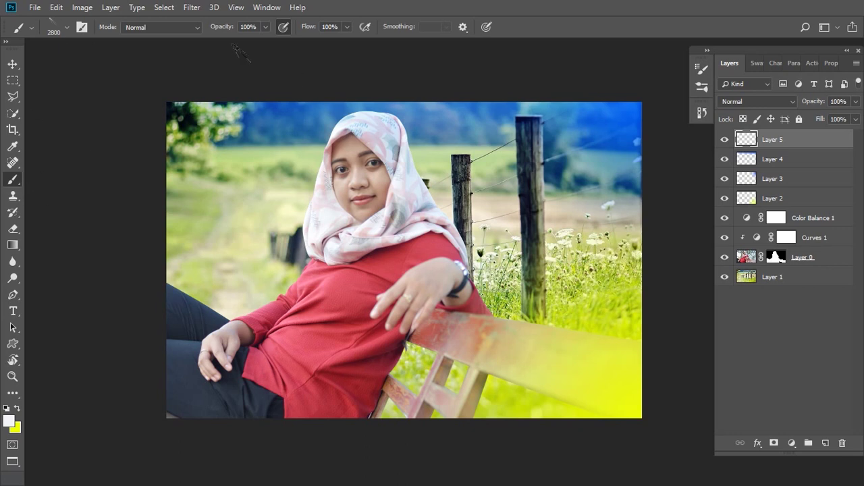
{"action": "key", "text": "ctrl+shift+z"}
{"action": "key", "text": "ctrl+z"}
Step: Stamp soft light rays at the top-left using the 2452 brush tip
{"action": "left_click", "coordinate": [66, 27]}
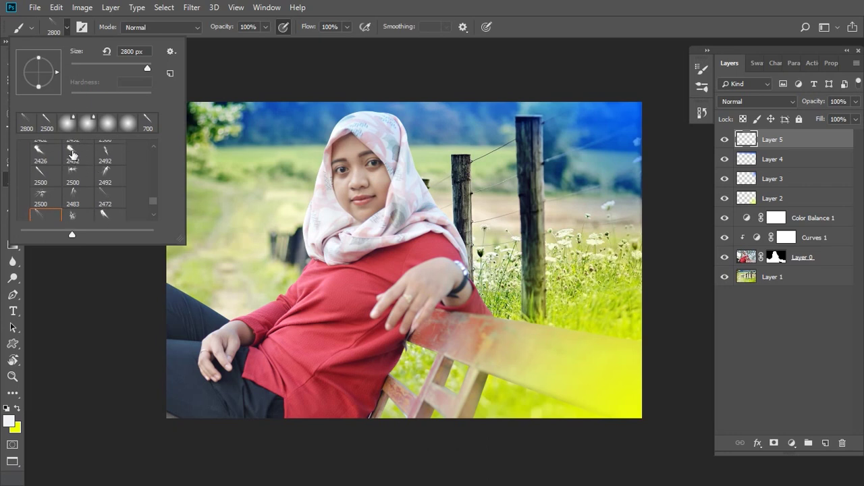
{"action": "double_click", "coordinate": [72, 147]}
{"action": "left_click", "coordinate": [135, 169]}
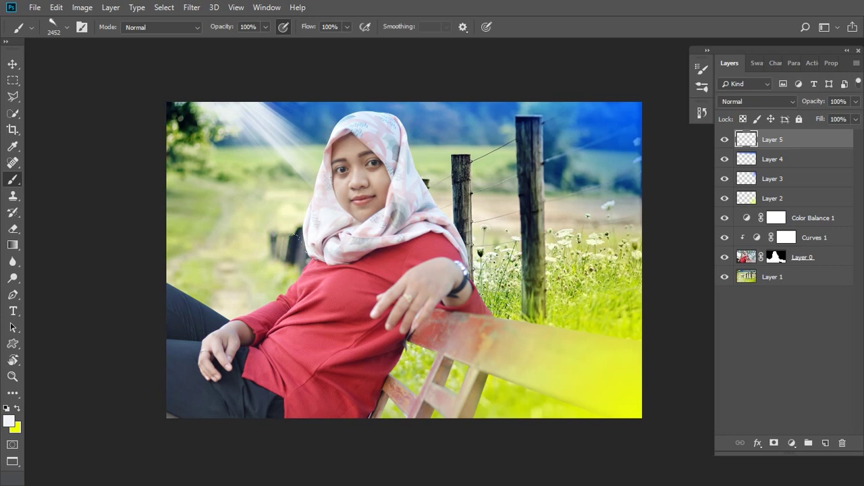
Step: Shift Layer 5's rays left, then enlarge and reposition them with Free Transform
{"action": "key", "text": "v"}
{"action": "mouse_move", "coordinate": [276, 140]}
{"action": "left_mouse_down"}
{"action": "mouse_move", "coordinate": [230, 137]}
{"action": "mouse_move", "coordinate": [267, 139]}
{"action": "left_mouse_up"}
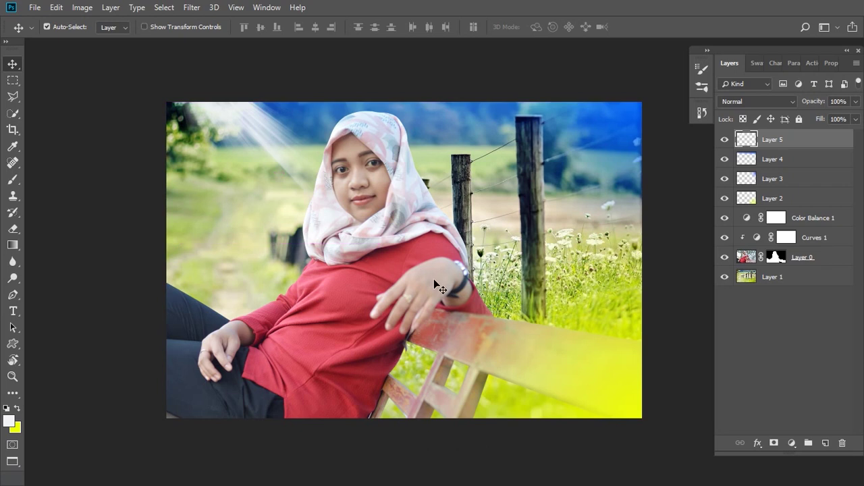
{"action": "key", "text": "ctrl+t"}
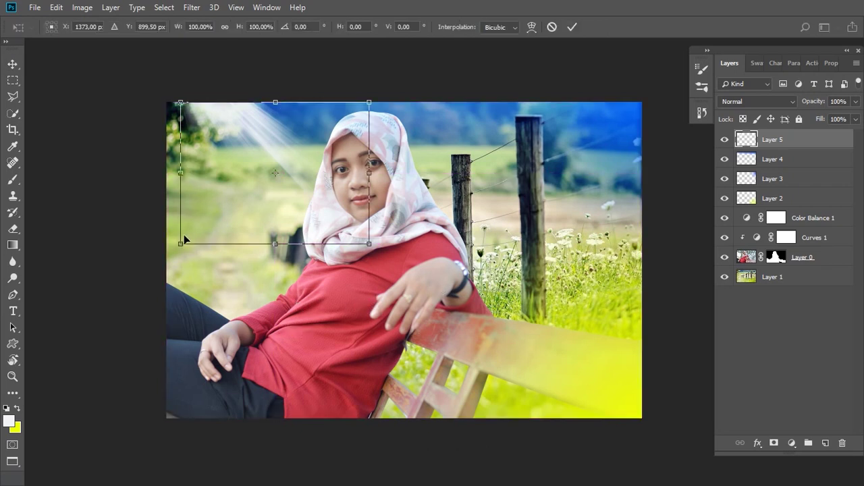
{"action": "left_click_drag", "start_coordinate": [184, 239], "coordinate": [153, 255]}
{"action": "mouse_move", "coordinate": [245, 221]}
{"action": "left_mouse_down"}
{"action": "mouse_move", "coordinate": [276, 213]}
{"action": "mouse_move", "coordinate": [198, 223]}
{"action": "mouse_move", "coordinate": [257, 215]}
{"action": "left_mouse_up"}
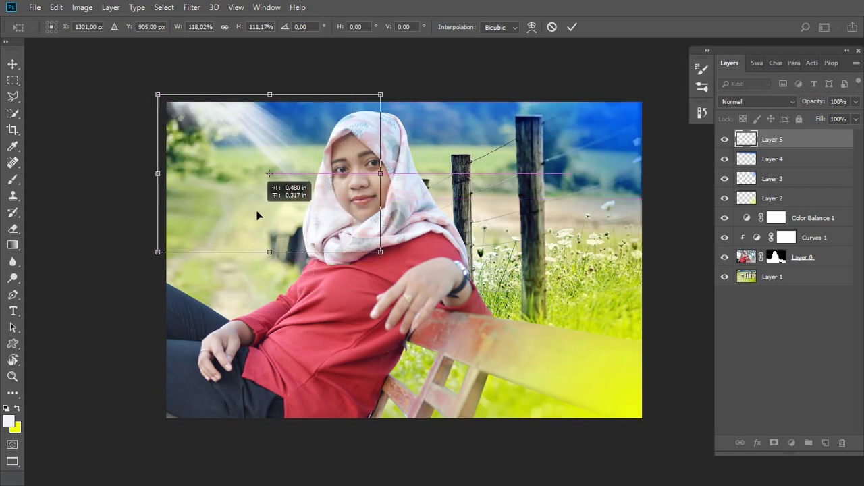
{"action": "left_click_drag", "start_coordinate": [257, 215], "coordinate": [254, 213]}
{"action": "key", "text": "Return"}
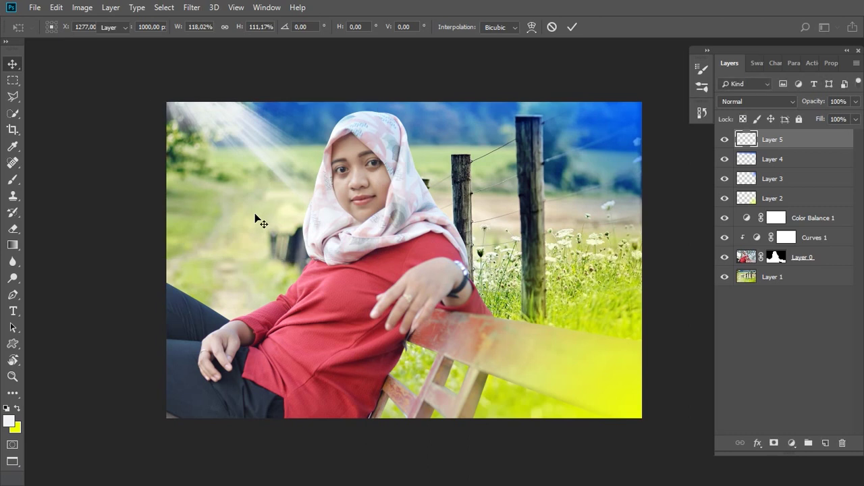
{"action": "key", "text": "z"}
{"action": "left_click_drag", "start_coordinate": [317, 216], "coordinate": [307, 224]}
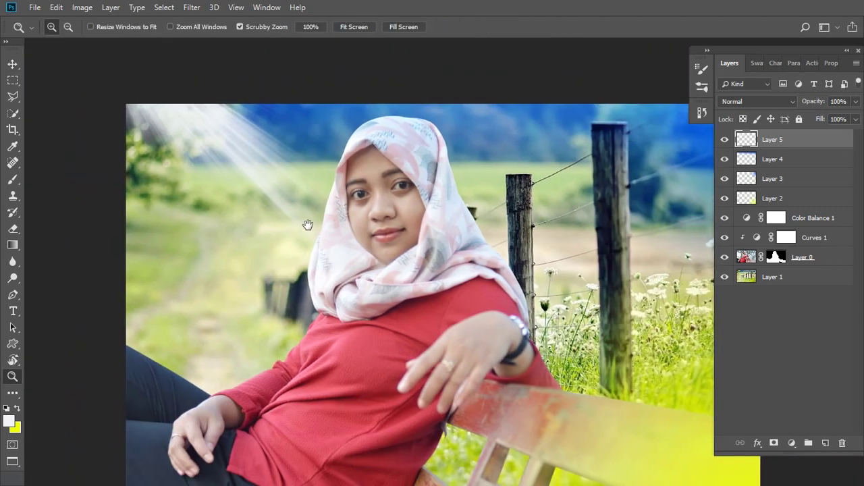
Step: Enlarge the rays further to about 118% by 111% and place them over the top-left
{"action": "key", "text": "ctrl+t"}
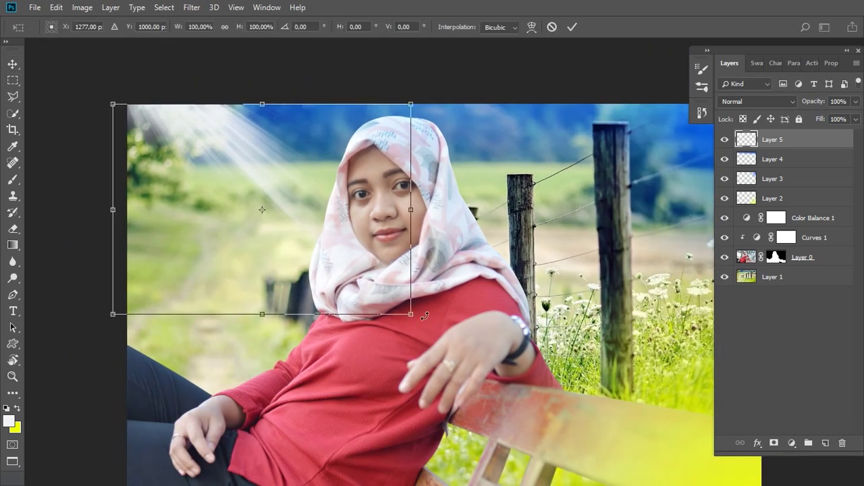
{"action": "left_click_drag", "start_coordinate": [410, 313], "coordinate": [497, 347]}
{"action": "key", "text": "Return"}
{"action": "key", "text": "z"}
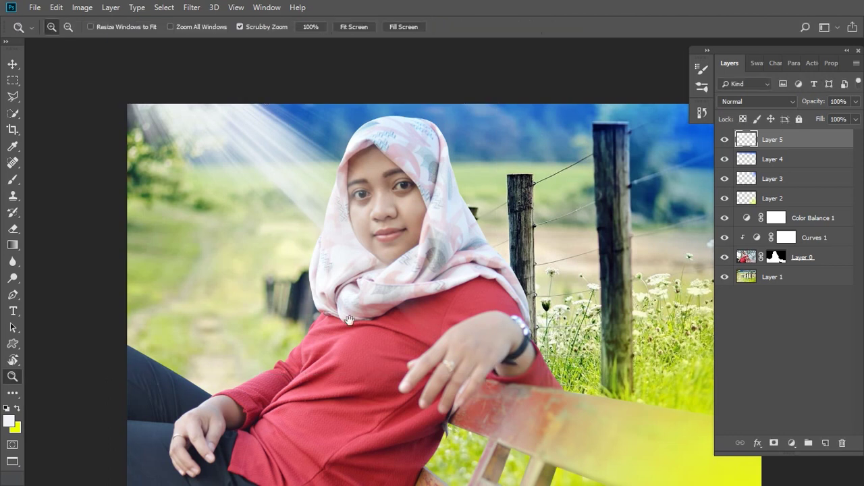
{"action": "key", "text": "ctrl+minus"}
{"action": "key", "text": "v"}
{"action": "left_click_drag", "start_coordinate": [324, 180], "coordinate": [304, 168]}
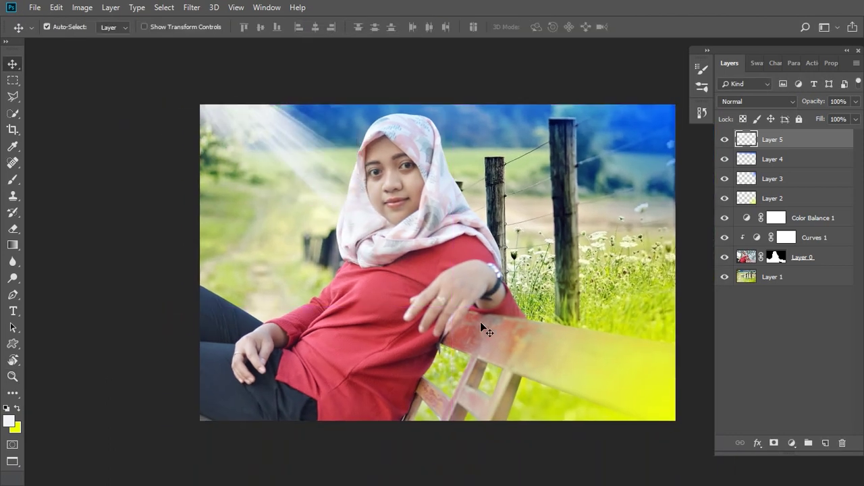
Step: Fade Layer 5's light rays to 67% opacity
{"action": "left_click_drag", "start_coordinate": [805, 103], "coordinate": [799, 103]}
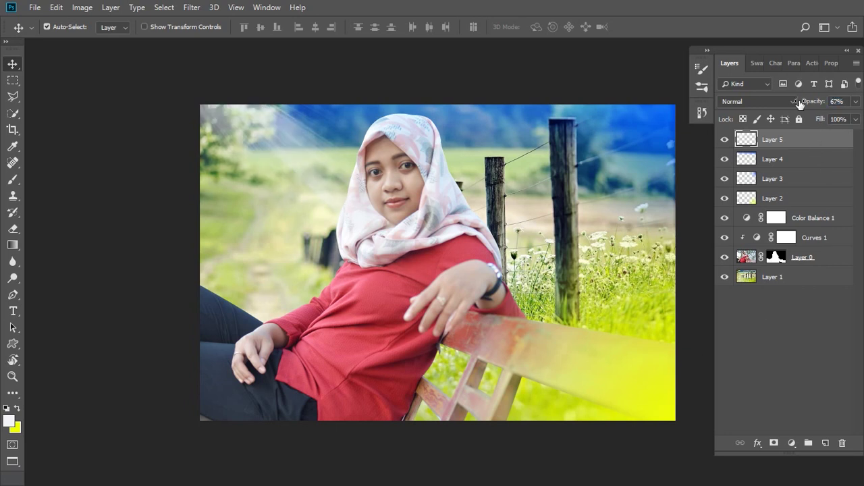
{"action": "key", "text": "z"}
{"action": "mouse_move", "coordinate": [399, 252]}
{"action": "left_mouse_down"}
{"action": "mouse_move", "coordinate": [350, 218]}
{"action": "mouse_move", "coordinate": [335, 251]}
{"action": "left_mouse_up"}
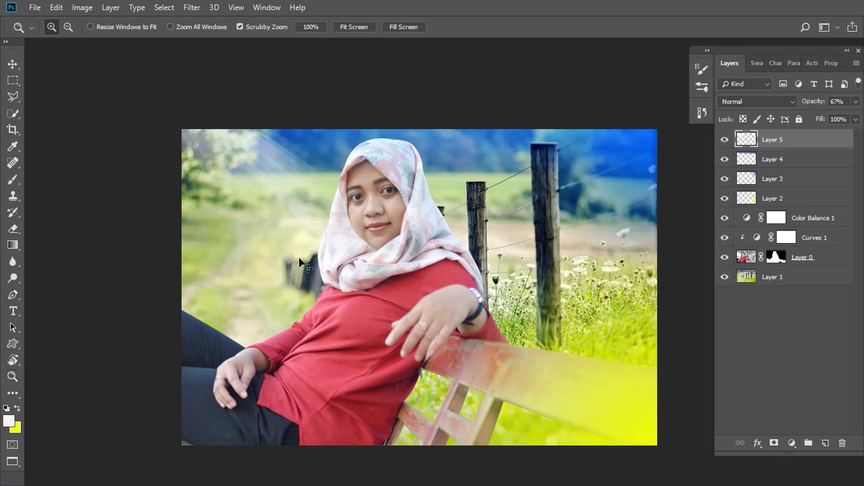
Step: Flip the light-ray layer horizontally with Free Transform, width at about -77.71%
{"action": "key", "text": "ctrl+t"}
{"action": "key", "text": "Escape"}
{"action": "right_click", "coordinate": [269, 175]}
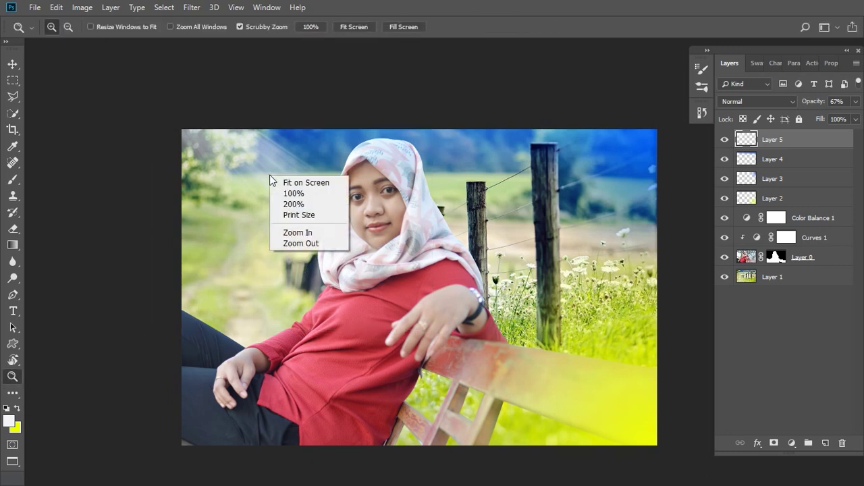
{"action": "key", "text": "v"}
{"action": "right_click", "coordinate": [258, 168]}
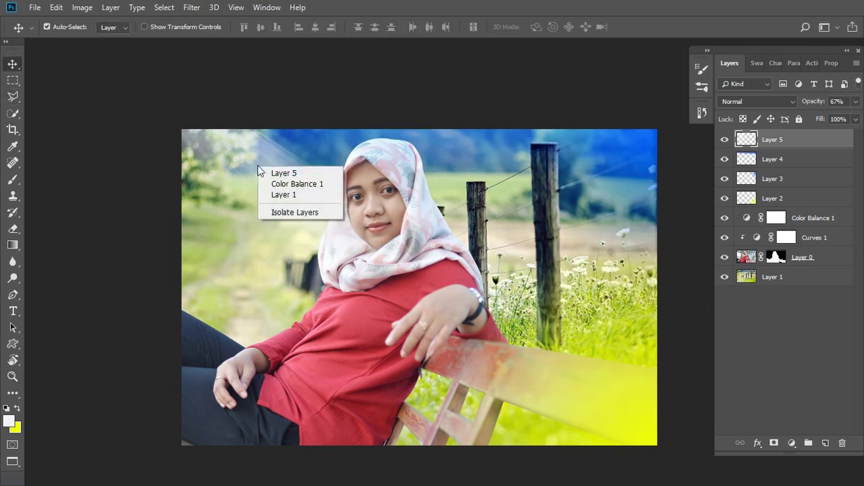
{"action": "key", "text": "Escape"}
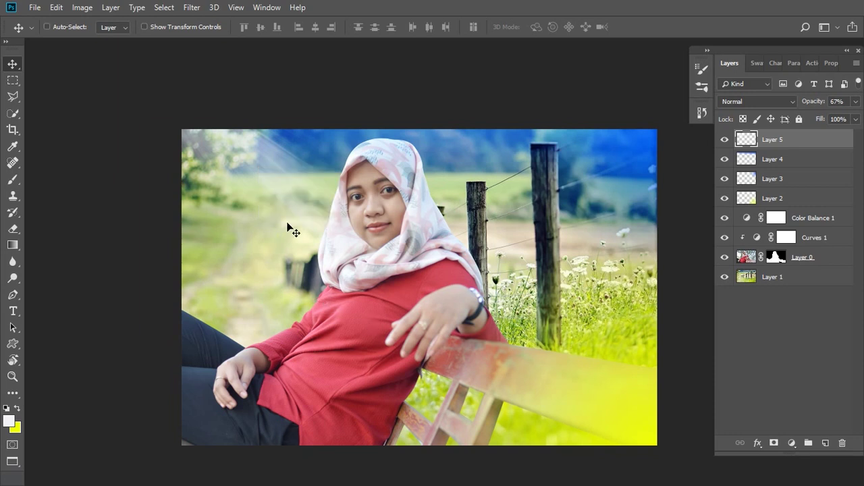
{"action": "key", "text": "ctrl+t"}
{"action": "left_click_drag", "start_coordinate": [148, 230], "coordinate": [689, 257]}
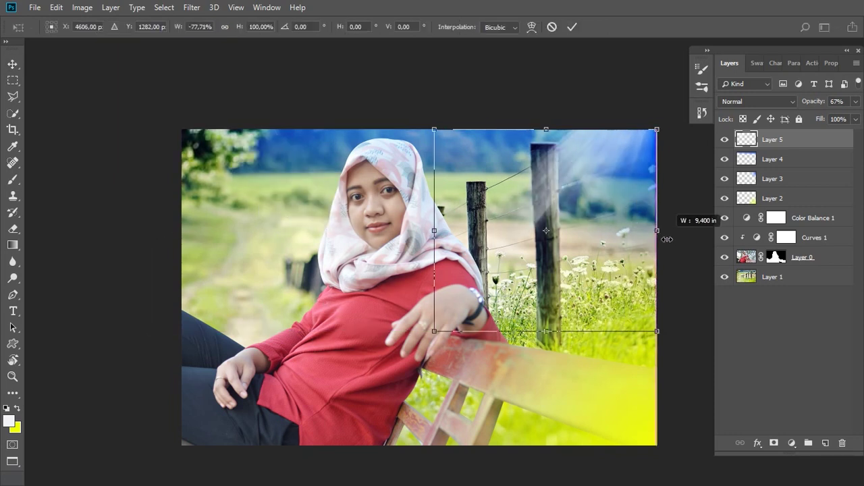
Step: Rotate the flipped rays about 23°, enlarge them and reposition them on the photo
{"action": "left_click_drag", "start_coordinate": [574, 260], "coordinate": [534, 274]}
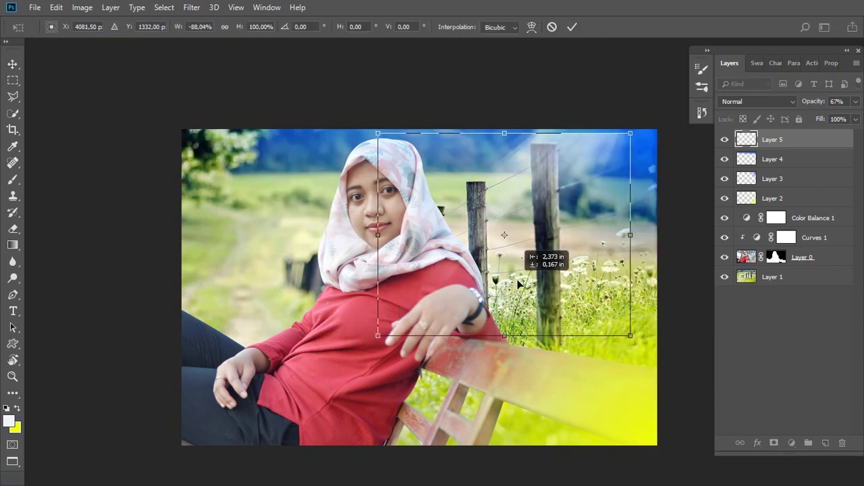
{"action": "mouse_move", "coordinate": [625, 364]}
{"action": "left_mouse_down"}
{"action": "mouse_move", "coordinate": [586, 324]}
{"action": "mouse_move", "coordinate": [599, 250]}
{"action": "left_mouse_up"}
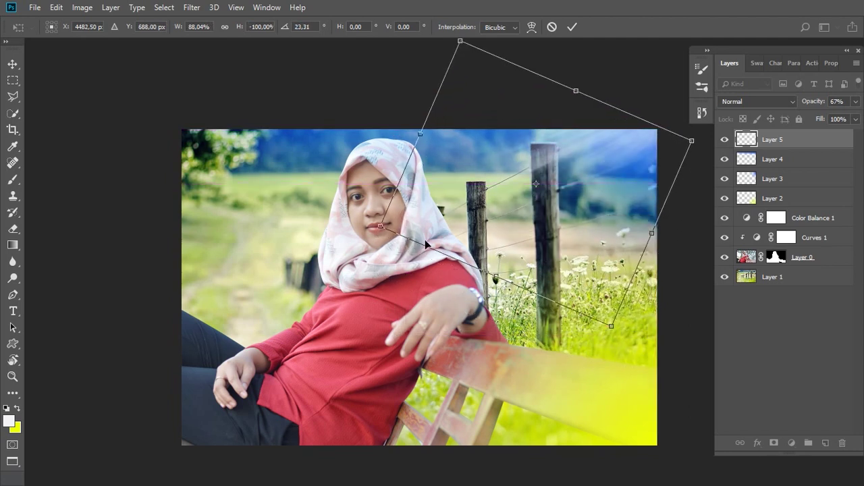
{"action": "left_click_drag", "start_coordinate": [381, 226], "coordinate": [271, 253]}
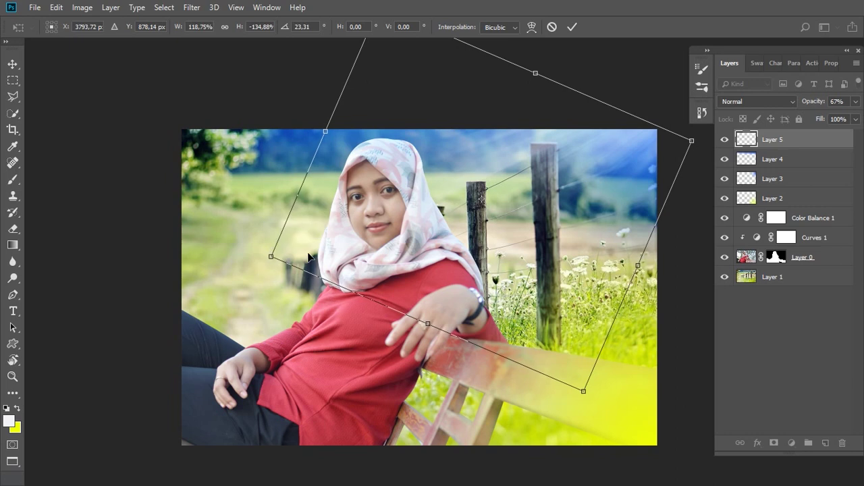
{"action": "key", "text": "Return"}
{"action": "mouse_move", "coordinate": [550, 165]}
{"action": "left_mouse_down"}
{"action": "mouse_move", "coordinate": [560, 172]}
{"action": "mouse_move", "coordinate": [563, 163]}
{"action": "left_mouse_up"}
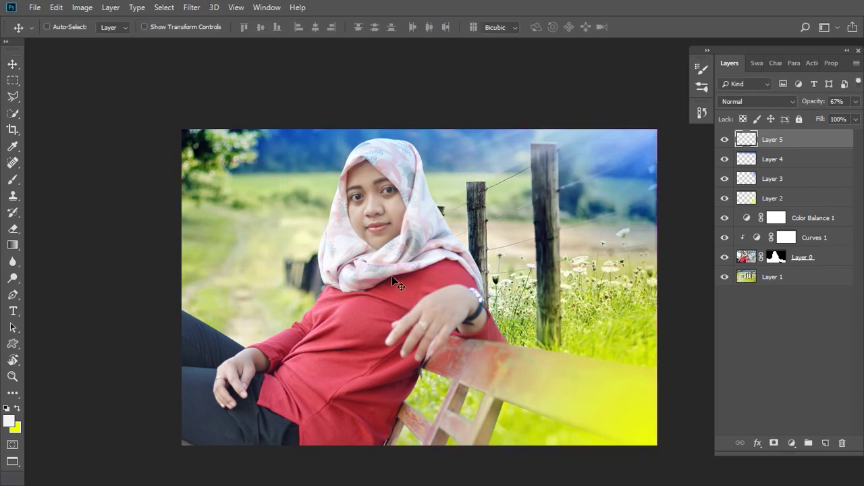
Step: Rescale and shift the rays, then undo back to their original top-left placement
{"action": "key", "text": "ctrl+t"}
{"action": "mouse_move", "coordinate": [276, 265]}
{"action": "left_mouse_down"}
{"action": "mouse_move", "coordinate": [145, 322]}
{"action": "mouse_move", "coordinate": [223, 293]}
{"action": "left_mouse_up"}
{"action": "left_click_drag", "start_coordinate": [368, 268], "coordinate": [376, 262]}
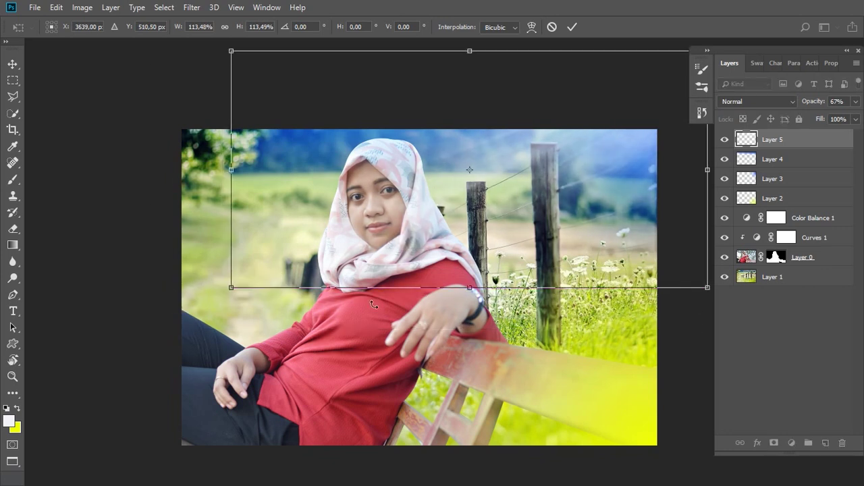
{"action": "key", "text": "Return"}
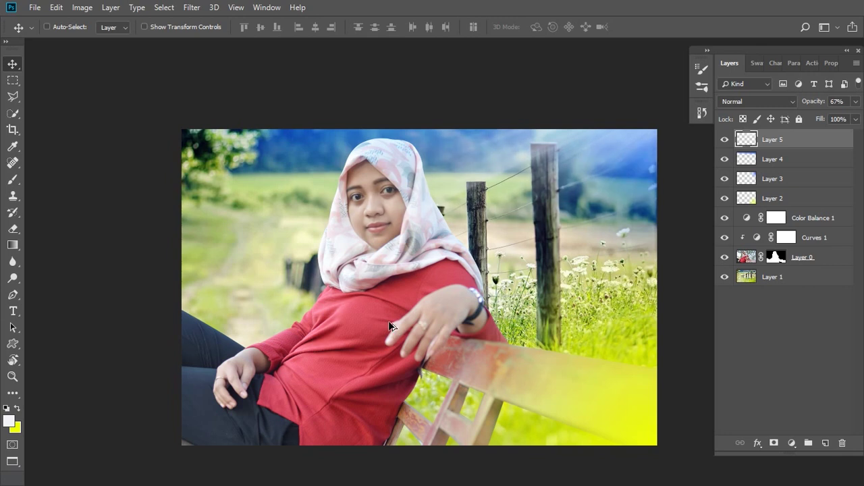
{"action": "key", "text": "ctrl"}
{"action": "key", "text": "ctrl+z"}
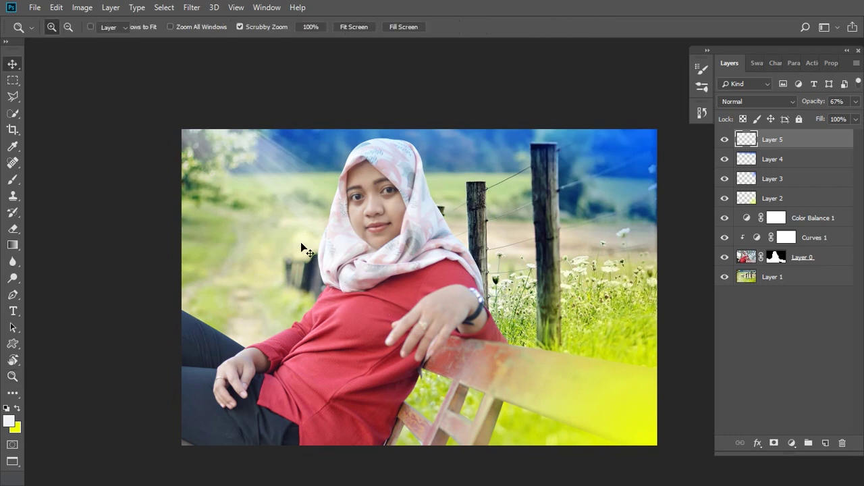
Step: Move the light rays up-left and enlarge them to about 117%
{"action": "left_click_drag", "start_coordinate": [299, 247], "coordinate": [280, 189]}
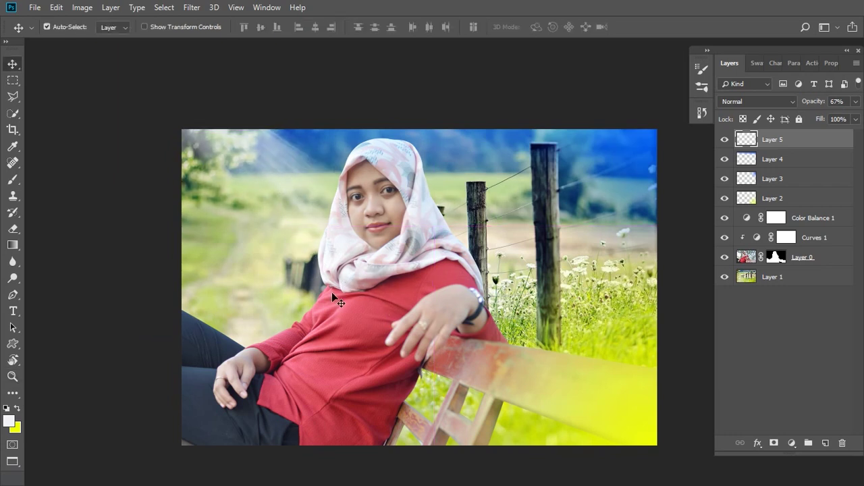
{"action": "key", "text": "ctrl+t"}
{"action": "left_click_drag", "start_coordinate": [439, 327], "coordinate": [491, 362]}
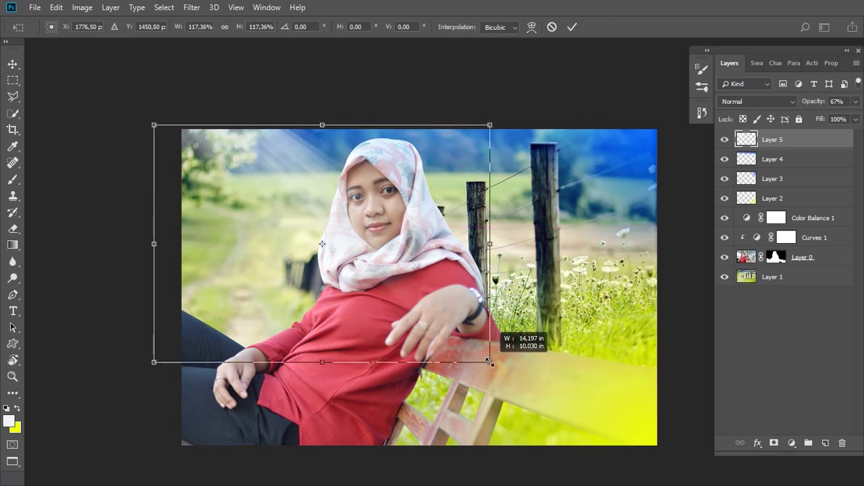
{"action": "key", "text": "Return"}
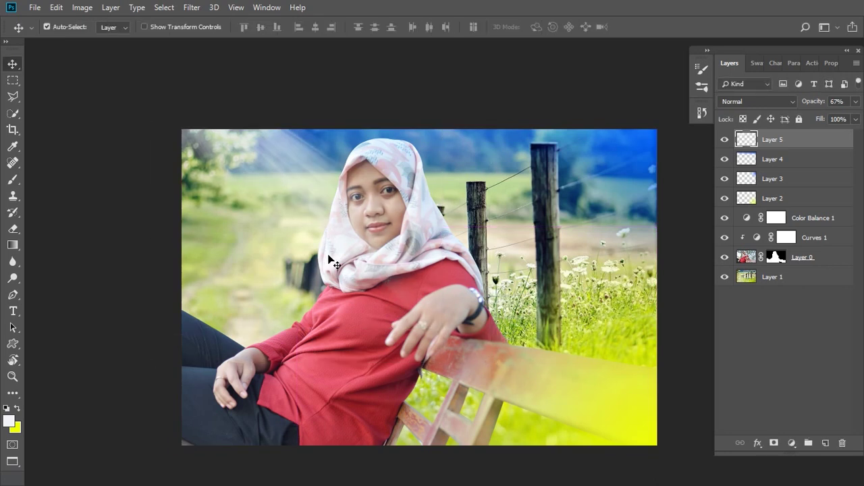
Step: Drag the rays over to the photo's upper right beside the tall fence post
{"action": "mouse_move", "coordinate": [287, 221]}
{"action": "left_mouse_down"}
{"action": "mouse_move", "coordinate": [366, 307]}
{"action": "mouse_move", "coordinate": [291, 229]}
{"action": "left_mouse_up"}
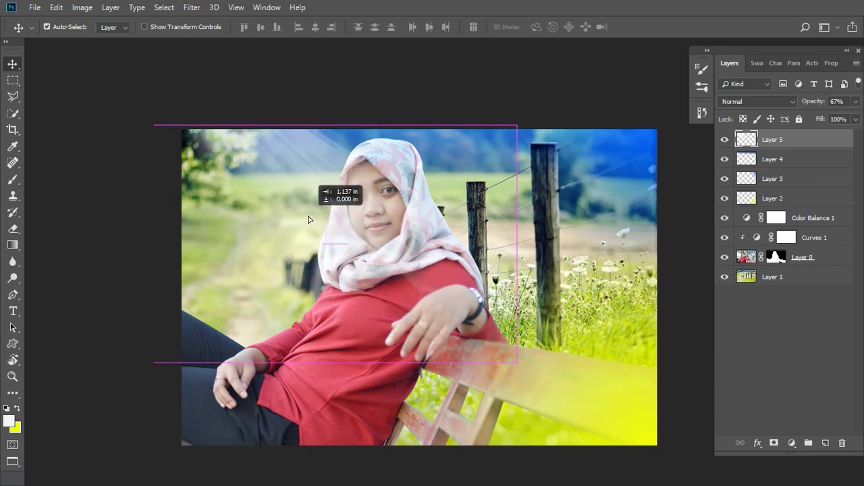
{"action": "left_click_drag", "start_coordinate": [292, 230], "coordinate": [247, 217]}
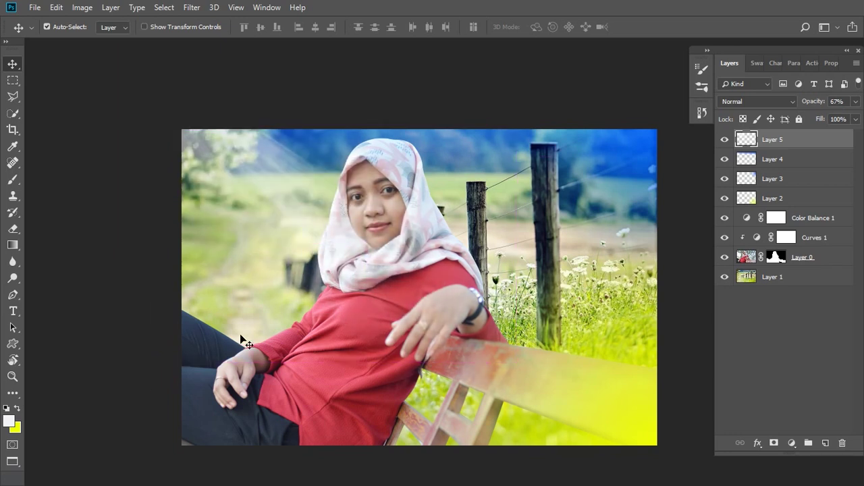
{"action": "mouse_move", "coordinate": [302, 237]}
{"action": "left_mouse_down"}
{"action": "mouse_move", "coordinate": [488, 225]}
{"action": "mouse_move", "coordinate": [558, 194]}
{"action": "left_mouse_up"}
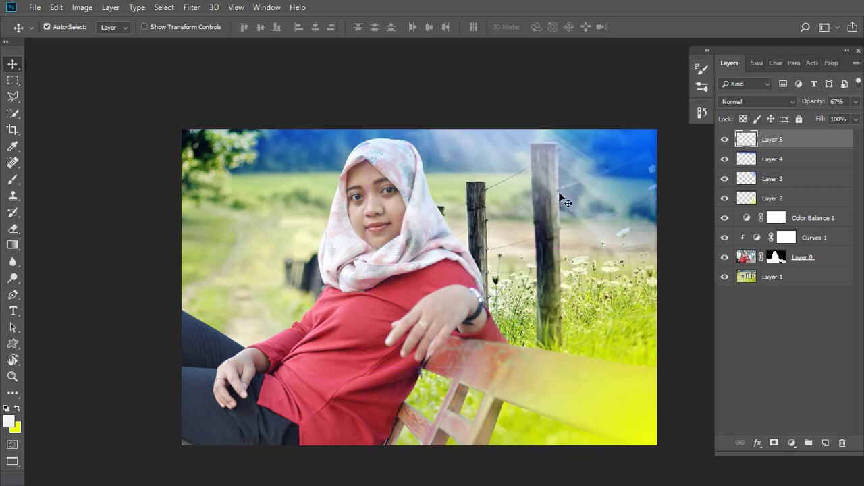
{"action": "key", "text": "z"}
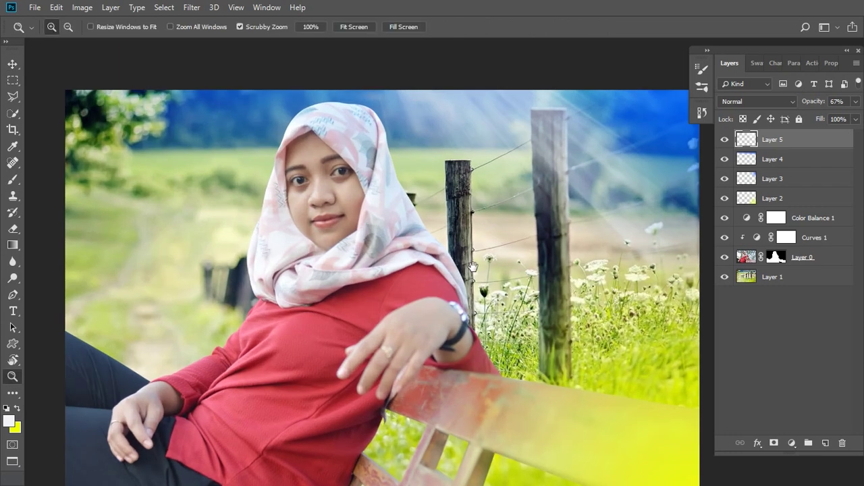
{"action": "left_click_drag", "start_coordinate": [460, 270], "coordinate": [418, 262]}
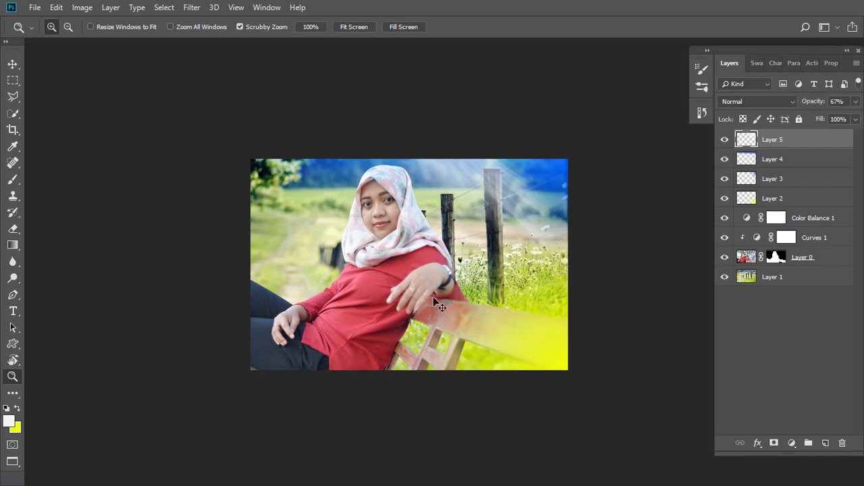
Step: Mirror the light rays horizontally at exactly -100% width
{"action": "key", "text": "ctrl+t"}
{"action": "left_click_drag", "start_coordinate": [623, 235], "coordinate": [334, 235]}
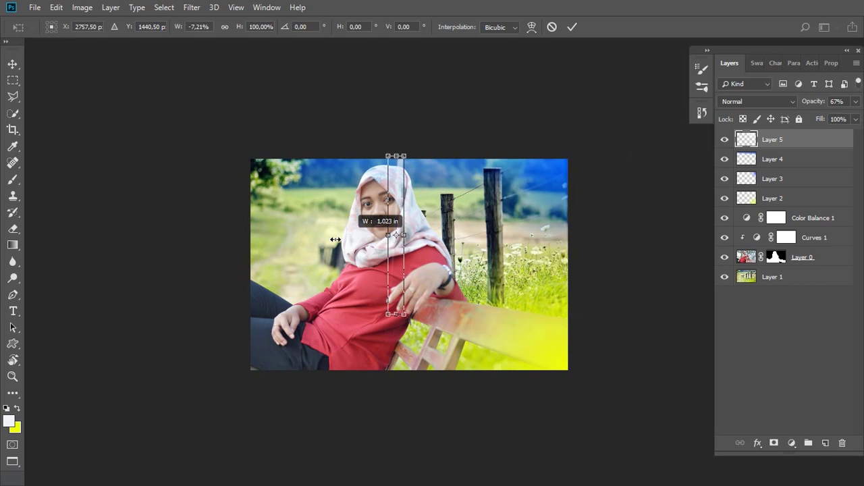
{"action": "double_click", "coordinate": [213, 26]}
{"action": "type", "text": "-100"}
{"action": "key", "text": "Return"}
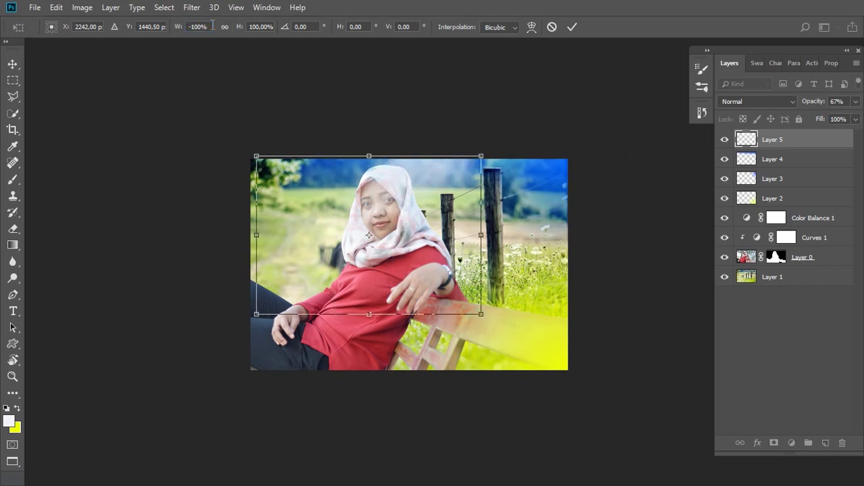
{"action": "key", "text": "Return"}
Step: Slide the mirrored rays into the top right and set Layer 5 opacity to 50%
{"action": "key", "text": "v"}
{"action": "mouse_move", "coordinate": [399, 196]}
{"action": "left_mouse_down"}
{"action": "mouse_move", "coordinate": [489, 206]}
{"action": "mouse_move", "coordinate": [541, 198]}
{"action": "left_mouse_up"}
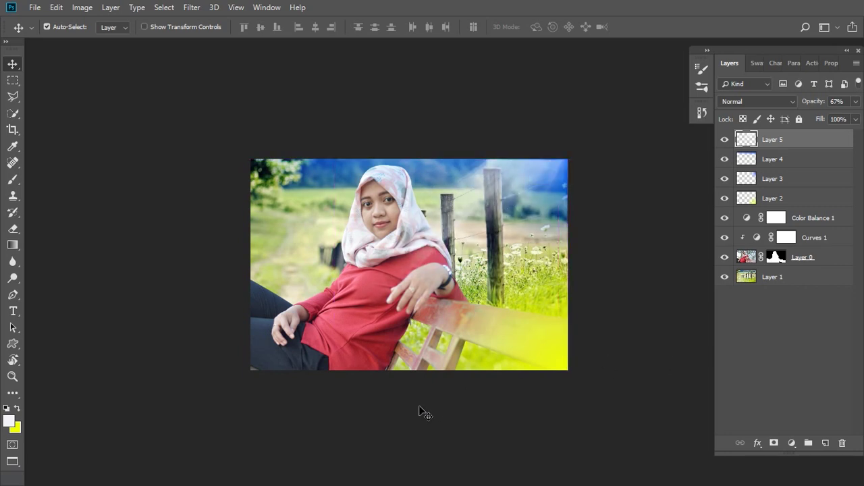
{"action": "left_click_drag", "start_coordinate": [492, 236], "coordinate": [499, 175]}
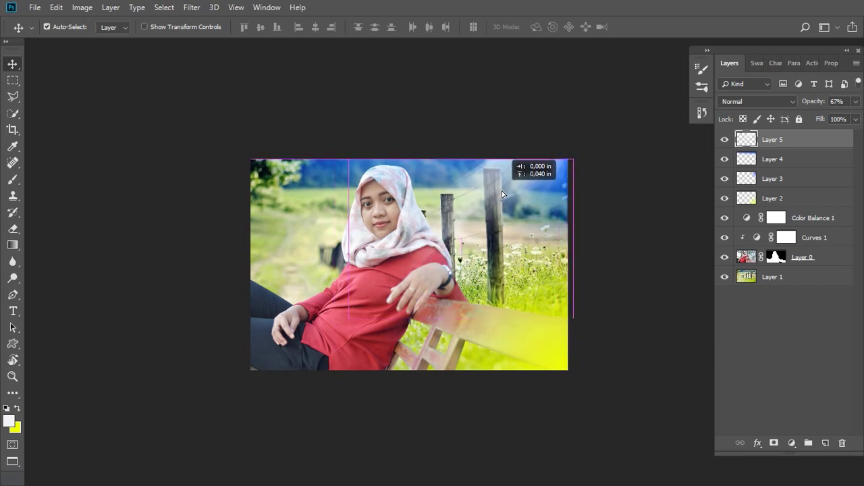
{"action": "key", "text": "z"}
{"action": "left_click", "coordinate": [484, 263]}
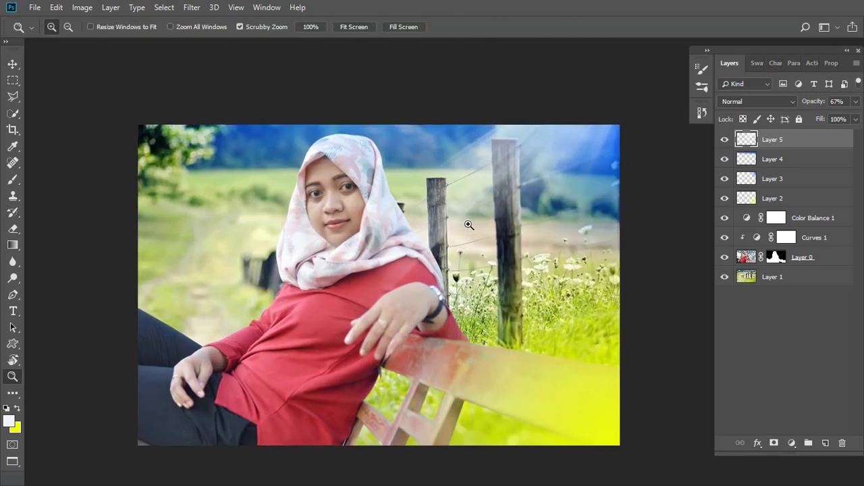
{"action": "left_click", "coordinate": [432, 232], "text": "alt"}
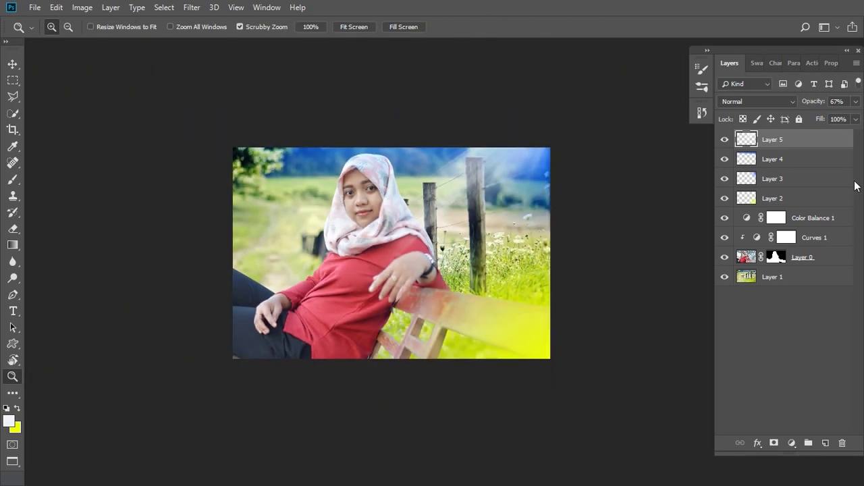
{"action": "type", "text": "50"}
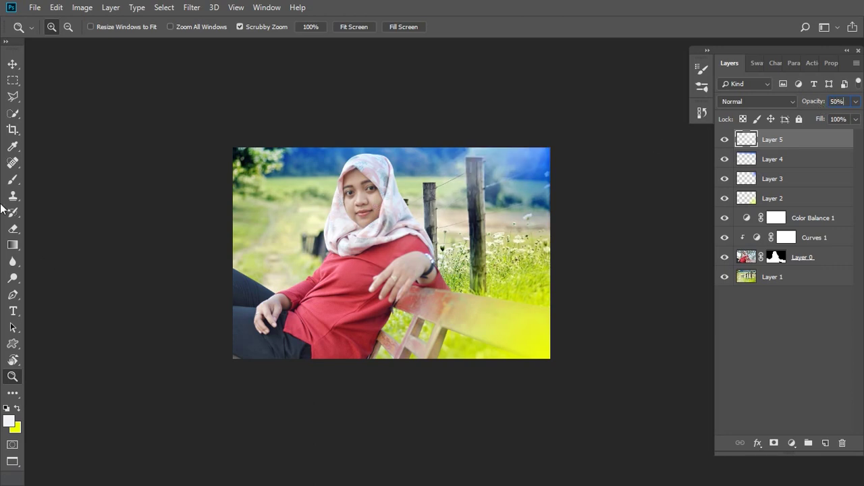
{"action": "left_click", "coordinate": [12, 64]}
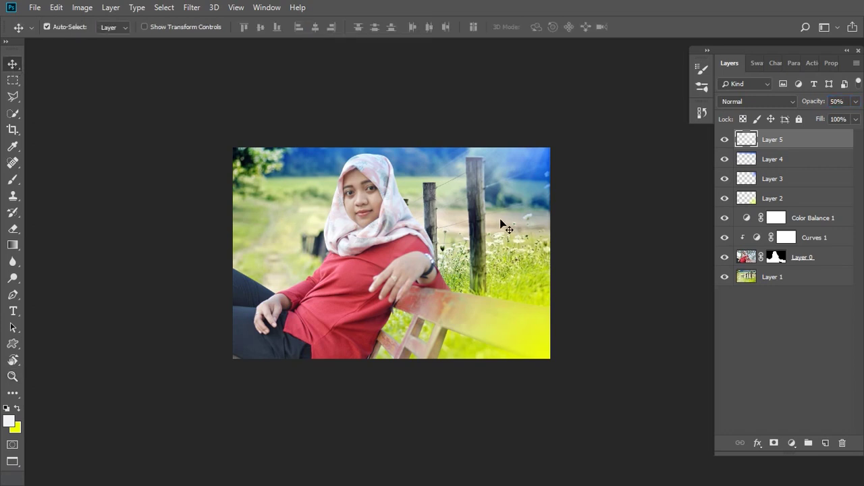
{"action": "key", "text": "z"}
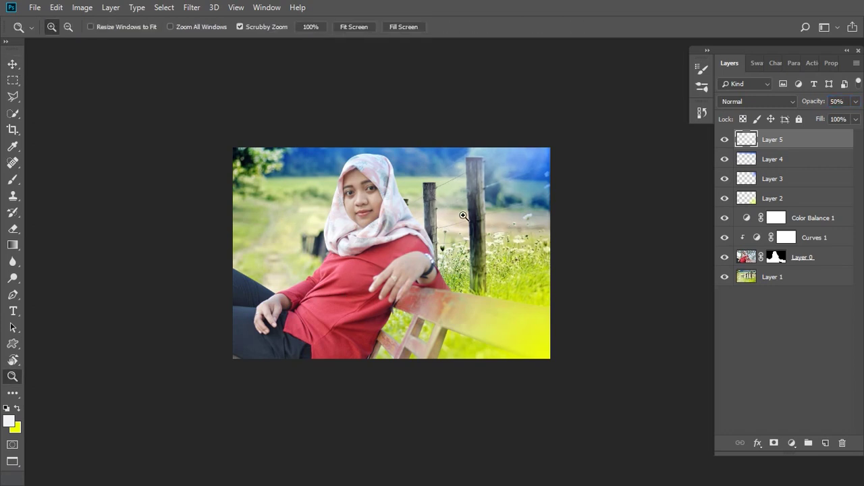
{"action": "left_click_drag", "start_coordinate": [463, 216], "coordinate": [413, 281]}
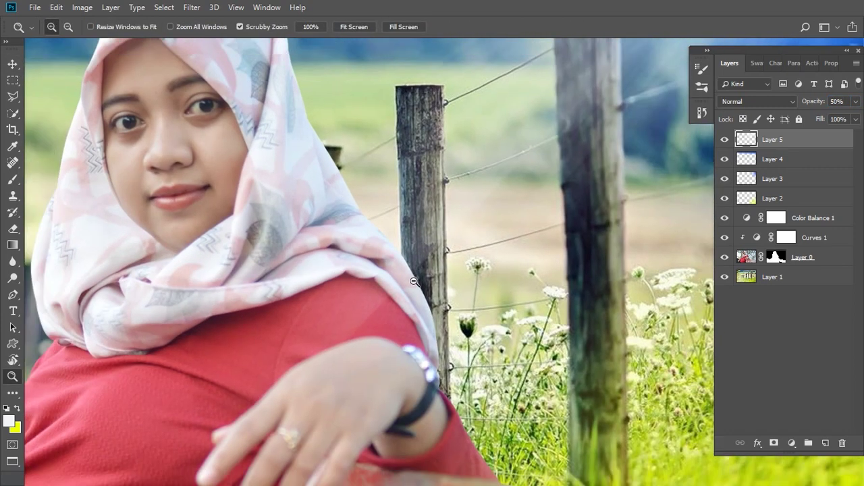
{"action": "left_click", "coordinate": [414, 281], "text": "alt"}
{"action": "left_click", "coordinate": [413, 281], "text": "alt"}
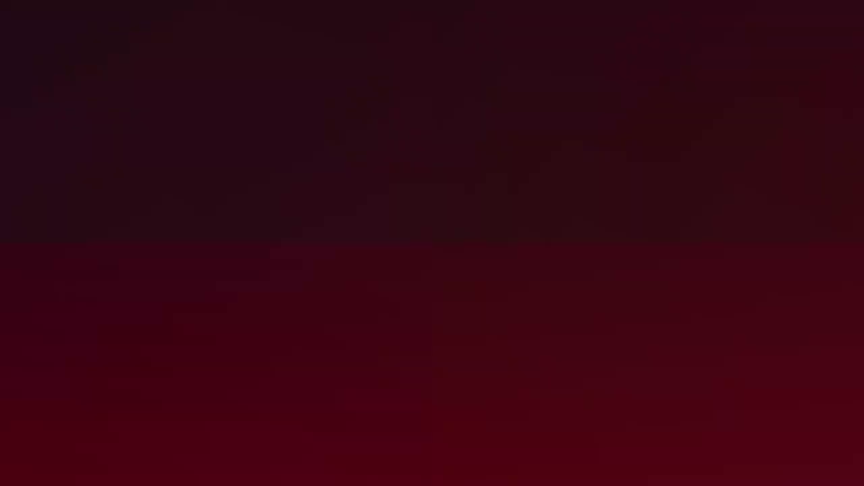